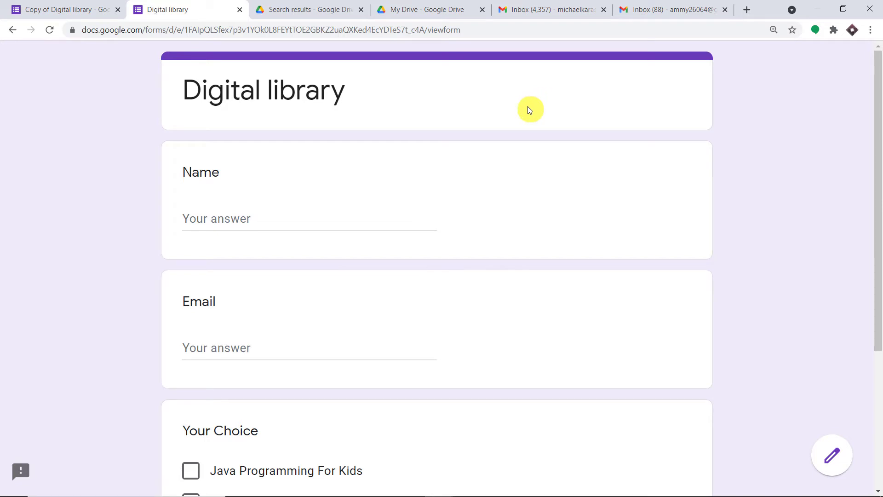
- Enter the respondent's full name in the Name field and their e-mail address in Email
left_click(332, 215)
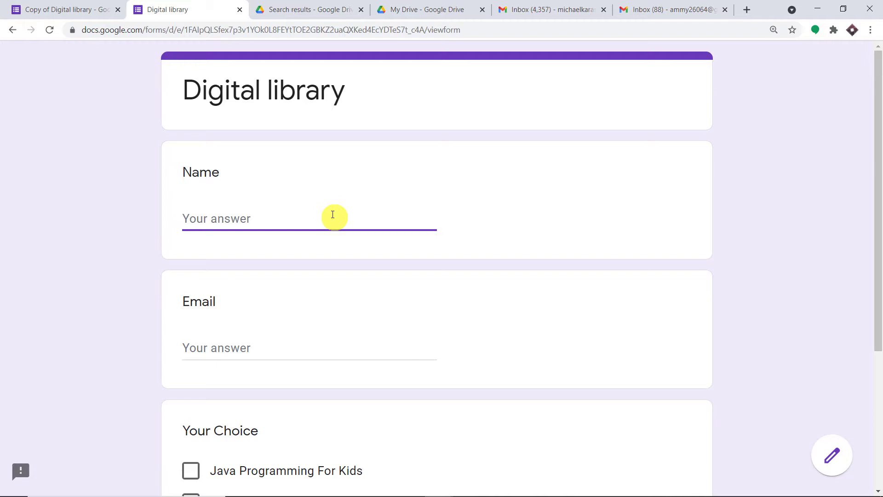
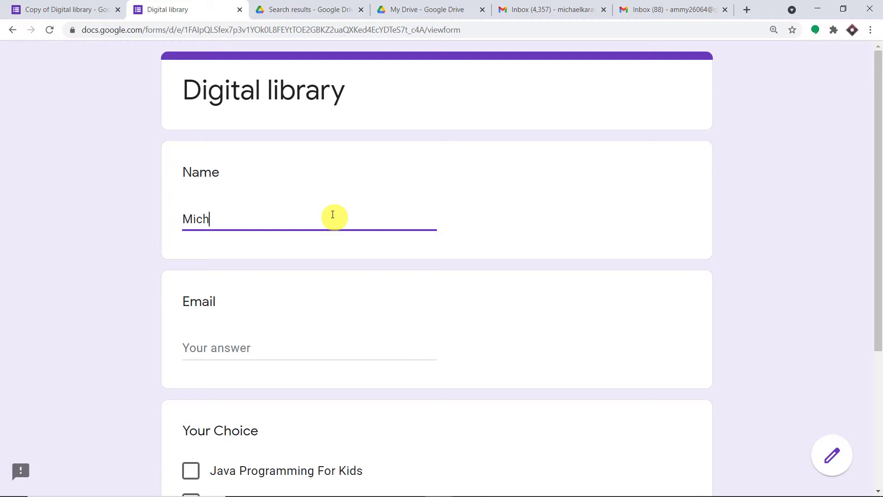
scroll(343, 306, "down", 1)
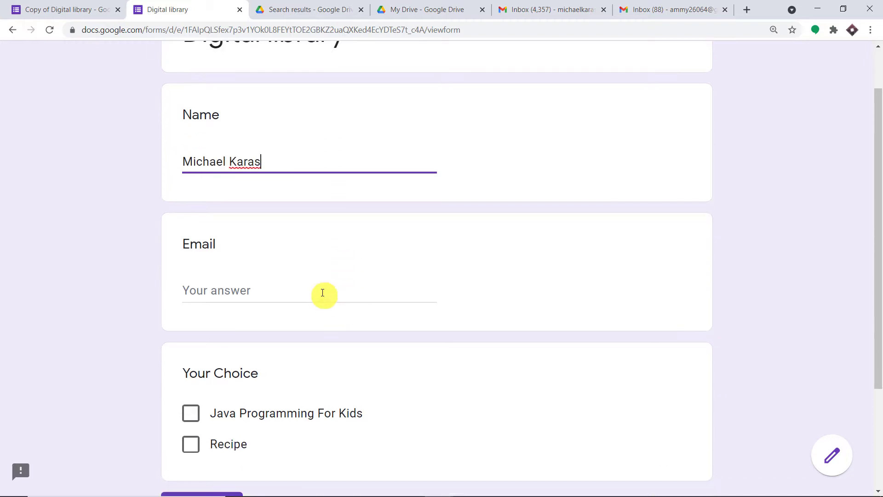
left_click(323, 293)
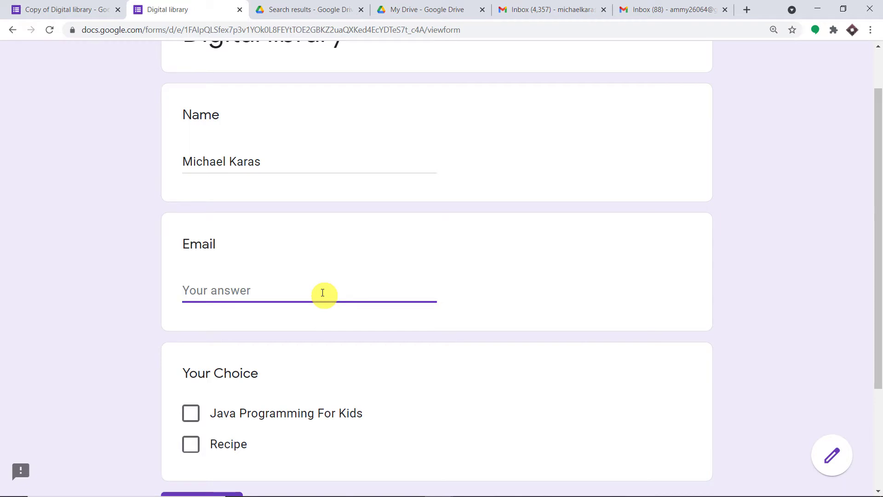
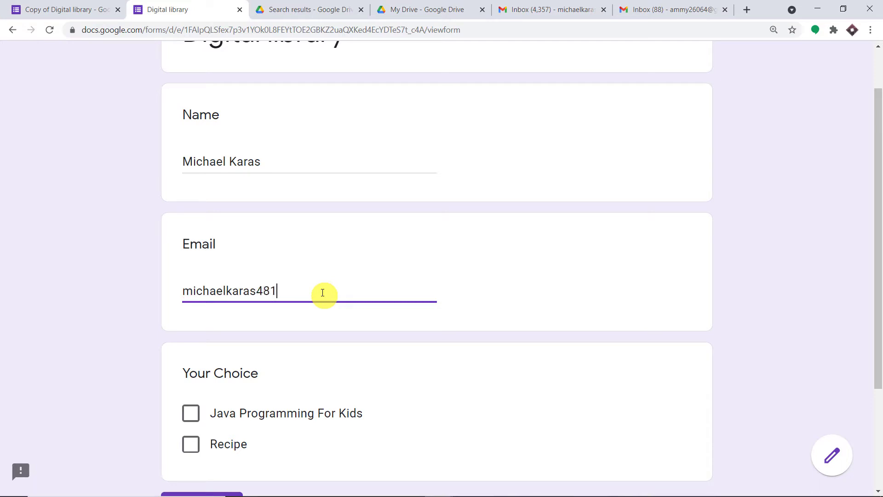
scroll(345, 226, "down", 3)
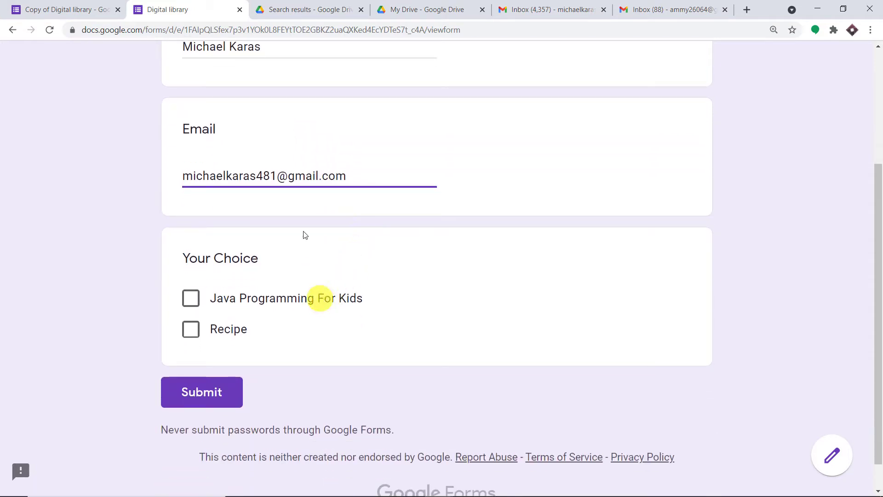
left_click(299, 9)
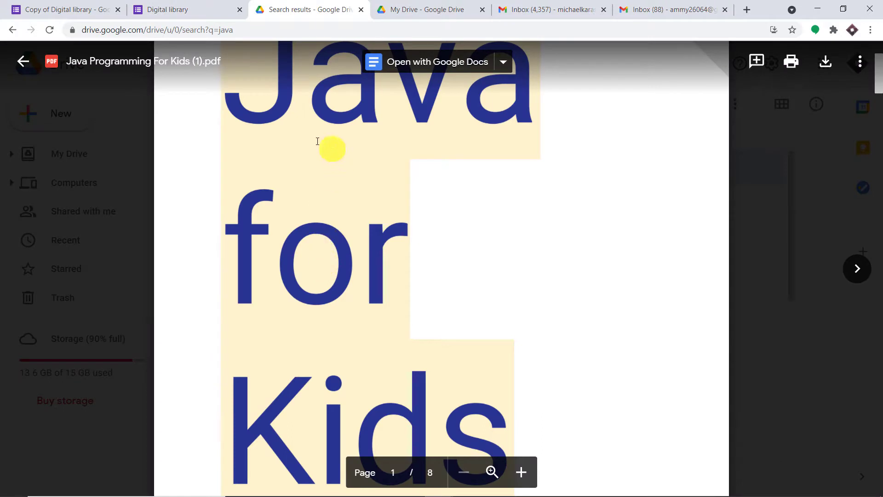
- Preview the Recipe and Java Programming For Kids PDFs in Drive, then go back to the form
scroll(375, 276, "down", 2)
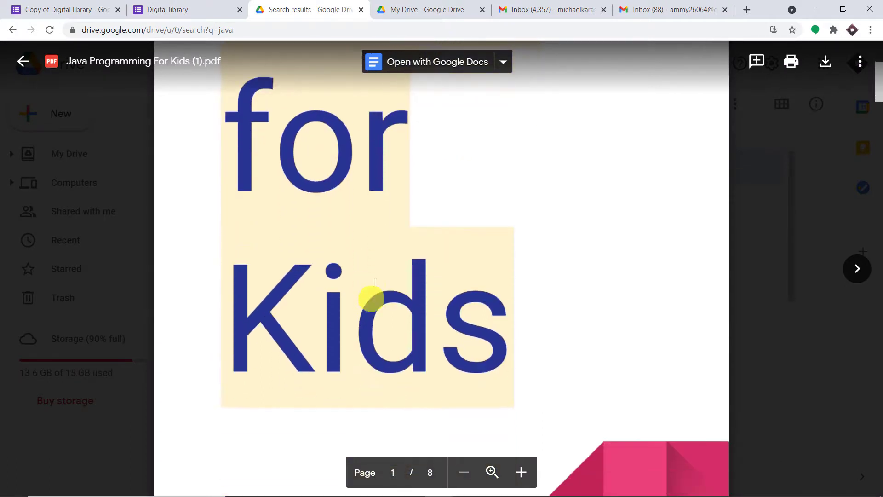
left_click(428, 9)
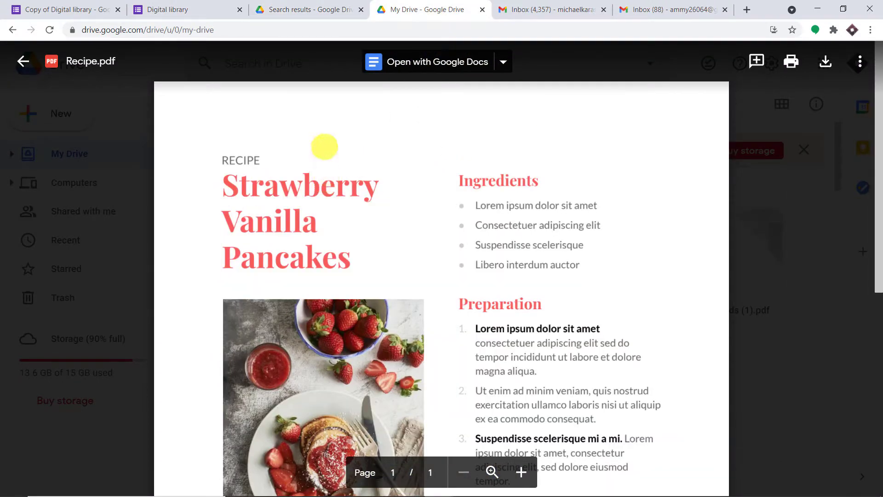
left_click(293, 7)
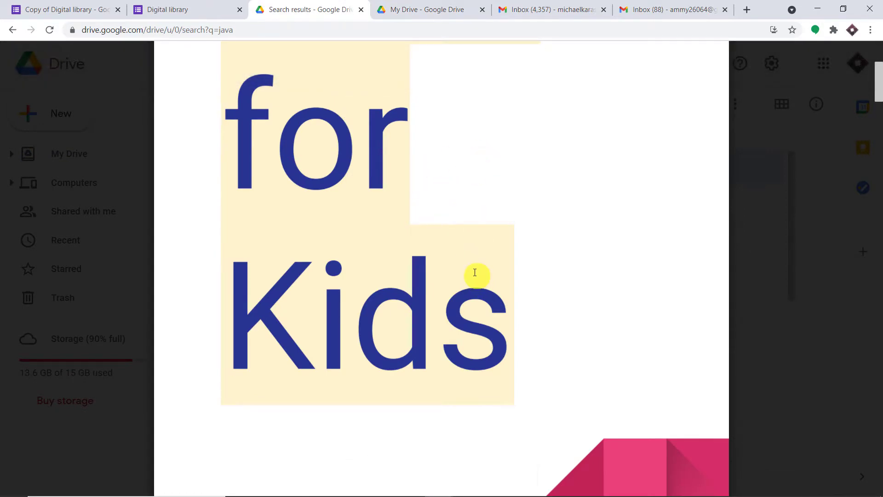
left_click(174, 9)
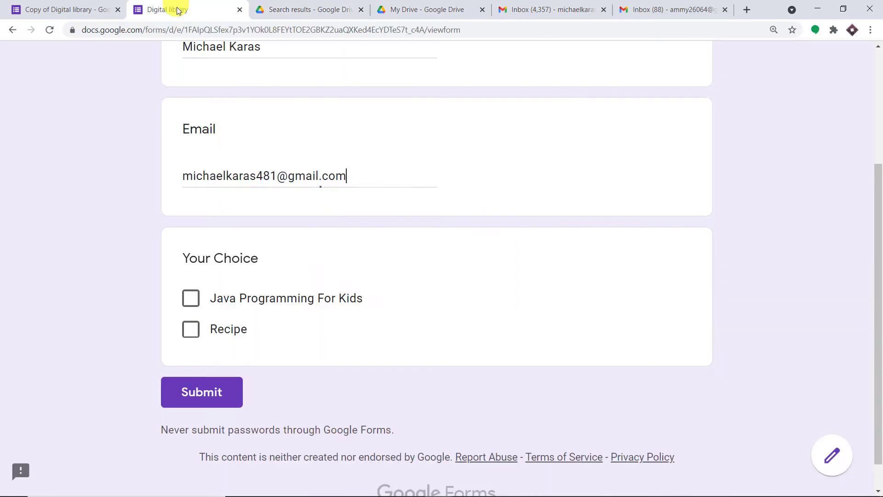
- Tick Java Programming For Kids and Recipe under Your Choice and submit the response
left_click(191, 299)
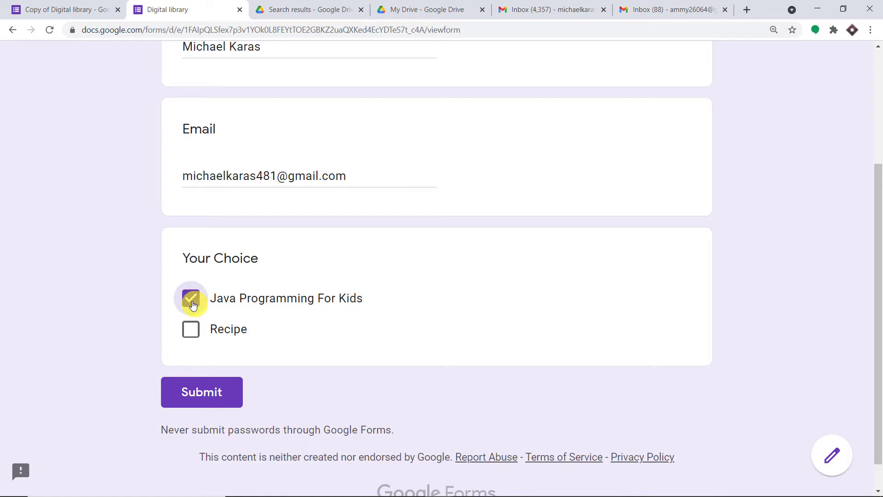
left_click(191, 329)
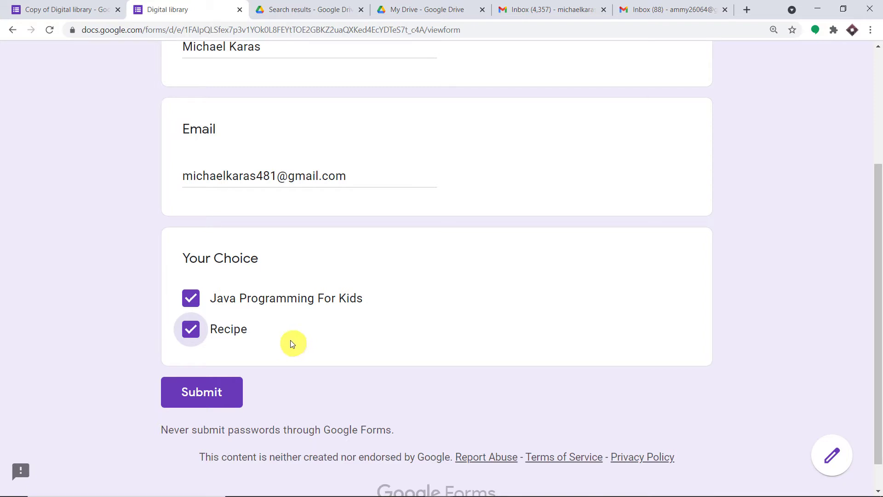
left_click(209, 395)
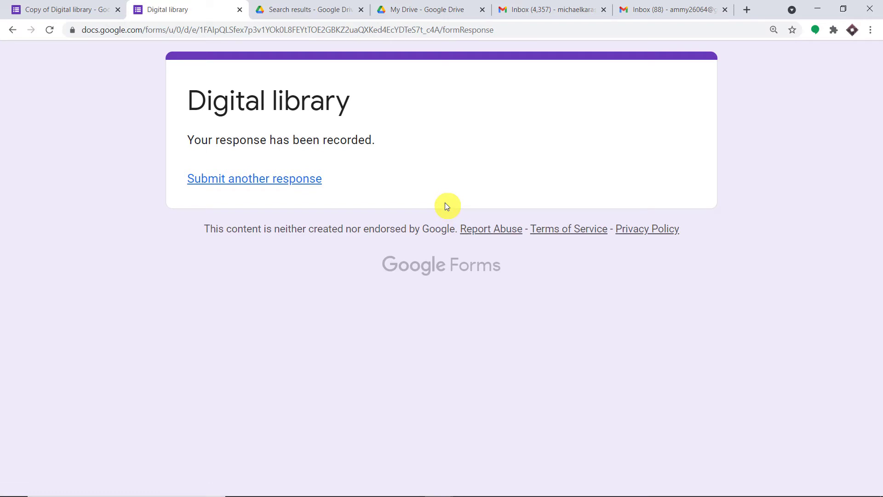
left_click(291, 9)
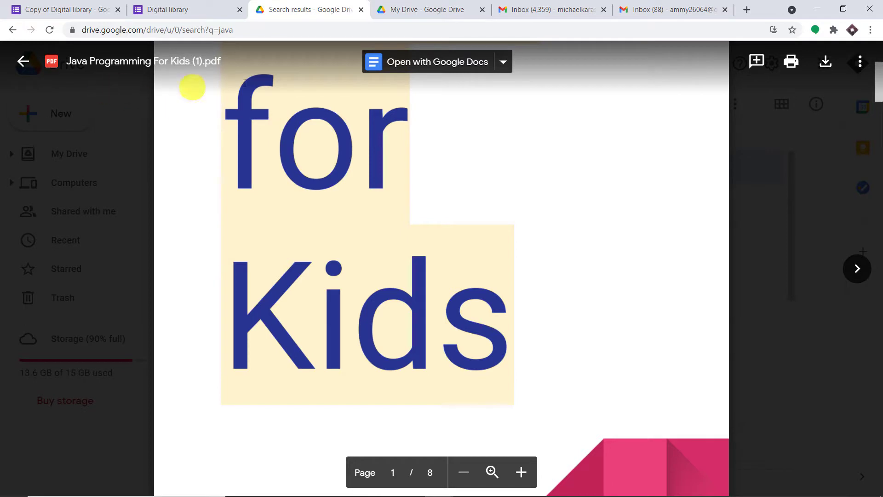
- Preview the Recipe PDF in Drive, then check Gmail for the Java and Recipe share notifications
scroll(318, 172, "up", 5)
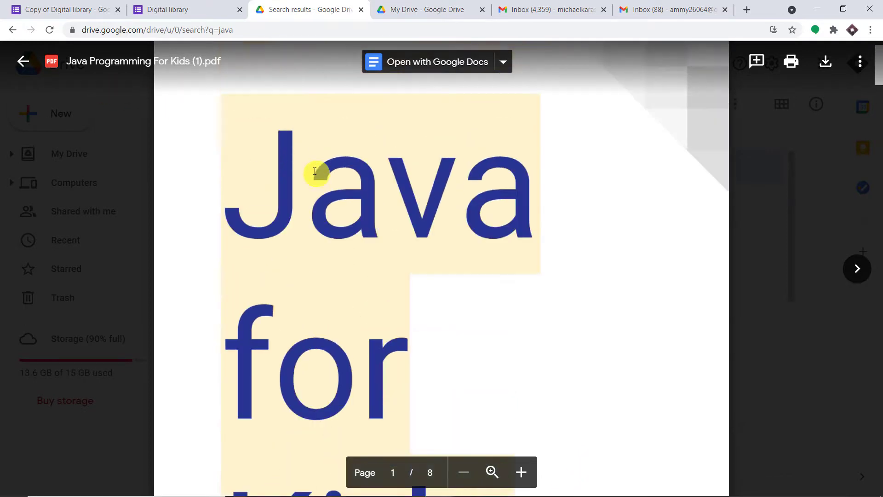
left_click(462, 7)
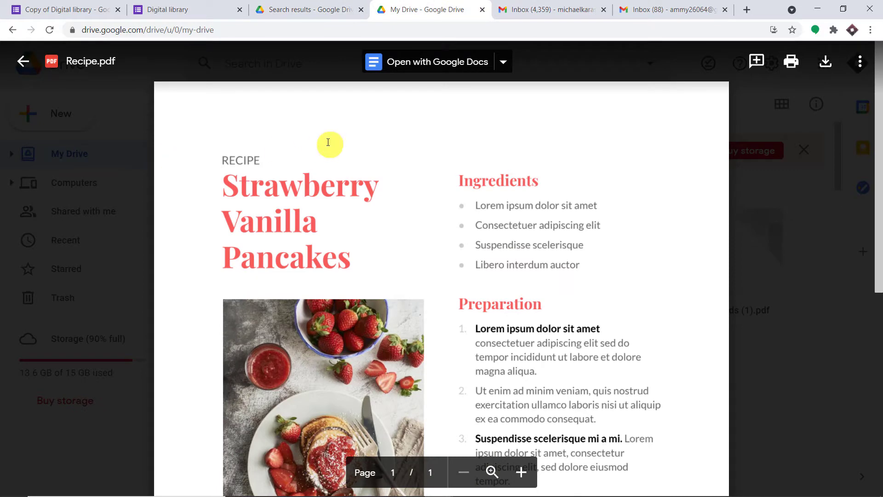
left_click(522, 8)
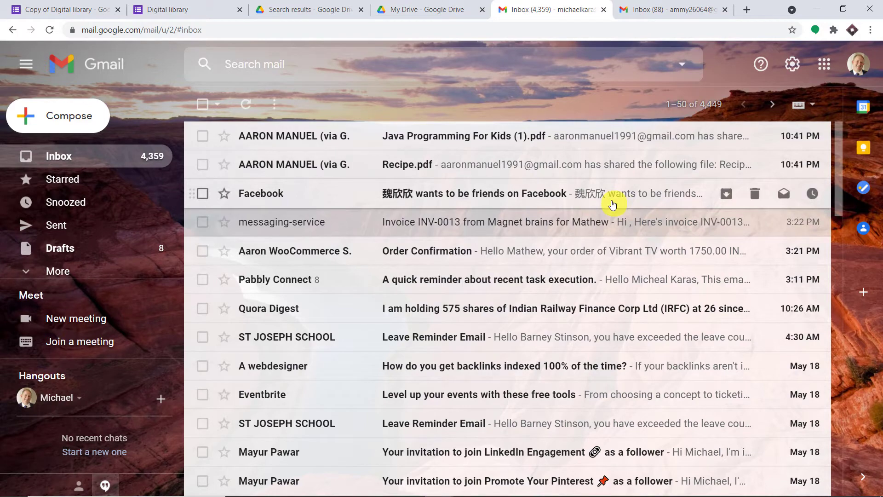
- Load pabbly.com in a new tab, sign in, and access Pabbly Connect from the All Apps page
left_click(746, 10)
type("p")
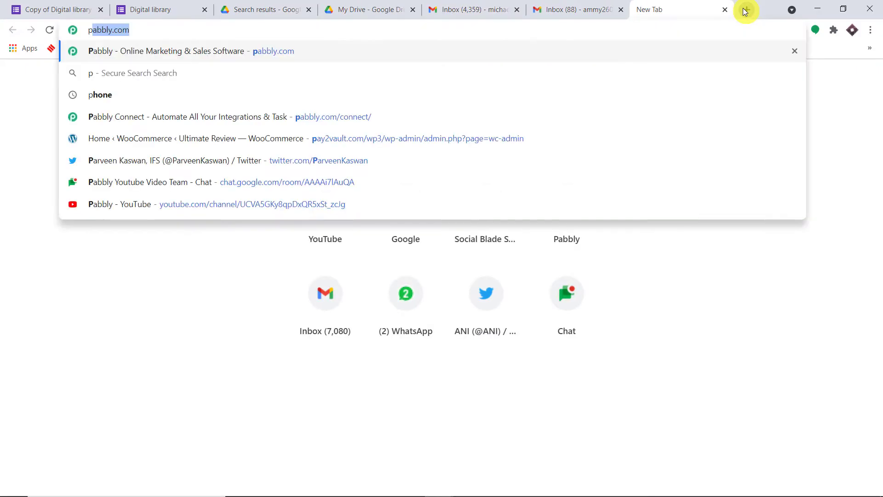
key("Return")
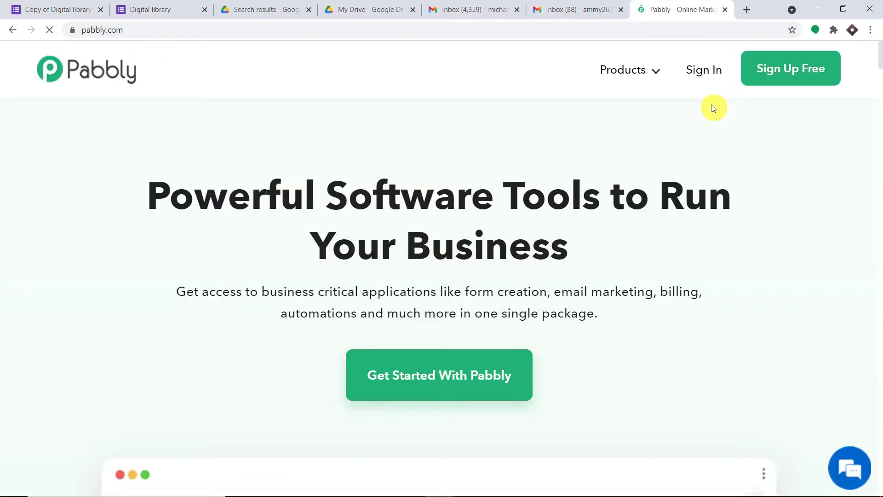
left_click(699, 76)
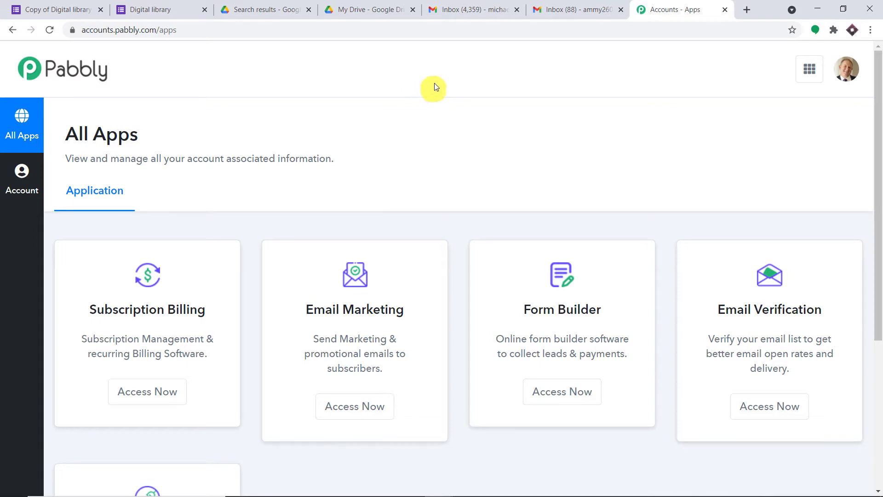
scroll(385, 147, "down", 5)
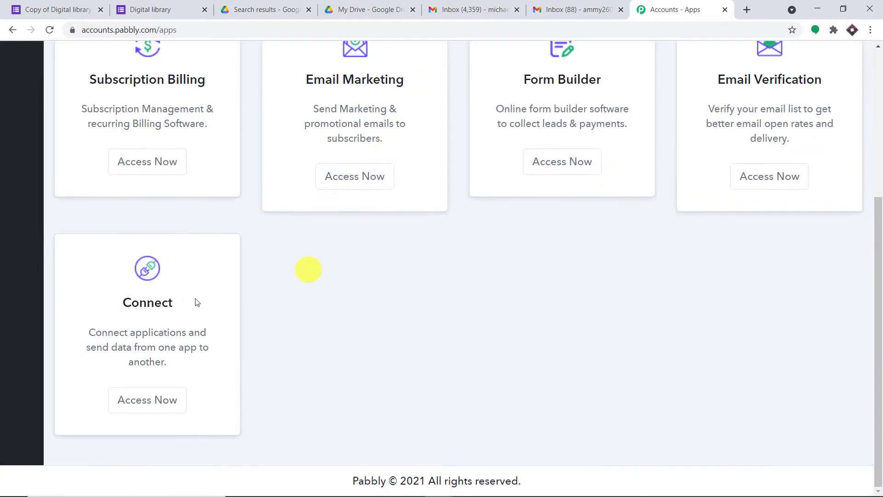
left_click(161, 401)
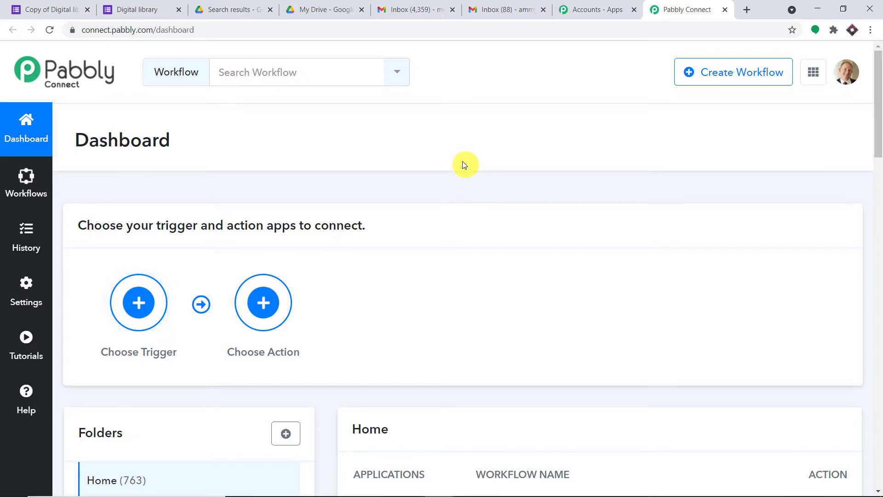
- Toggle off the Google Forms PDFs workflow and begin creating a new workflow
scroll(462, 163, "down", 5)
scroll(464, 165, "down", 3)
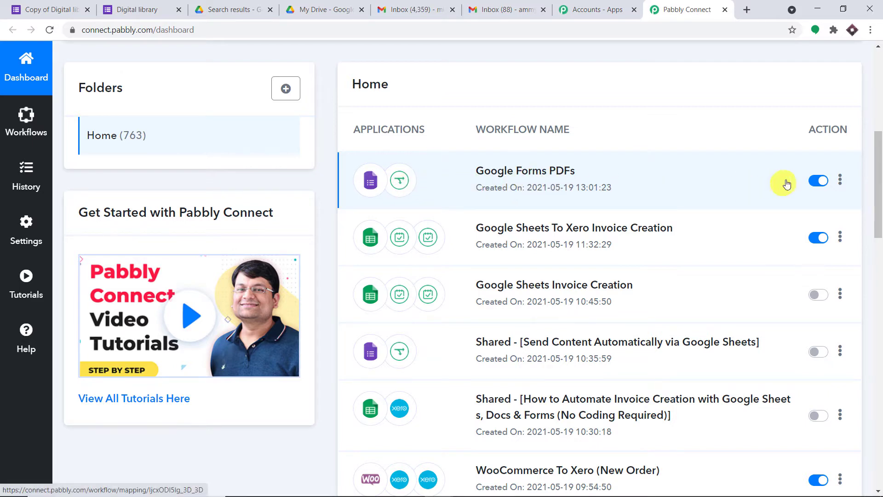
left_click(815, 180)
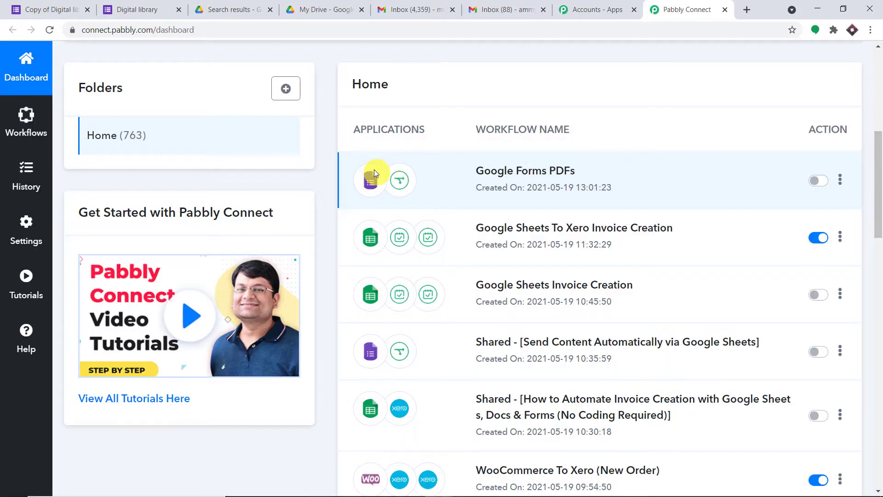
scroll(374, 169, "up", 3)
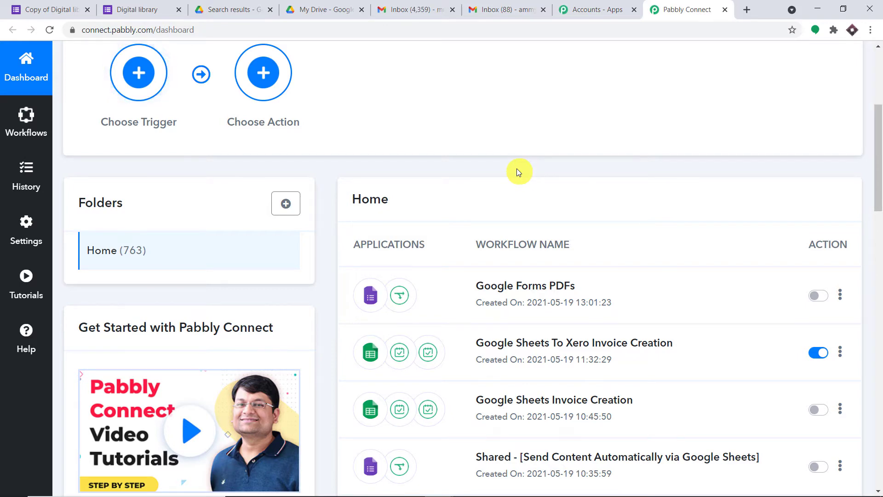
scroll(516, 177, "up", 5)
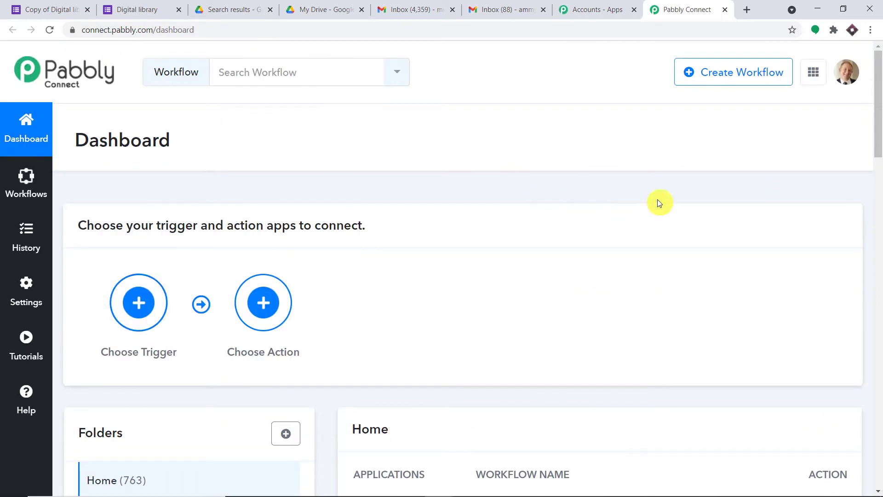
left_click(683, 84)
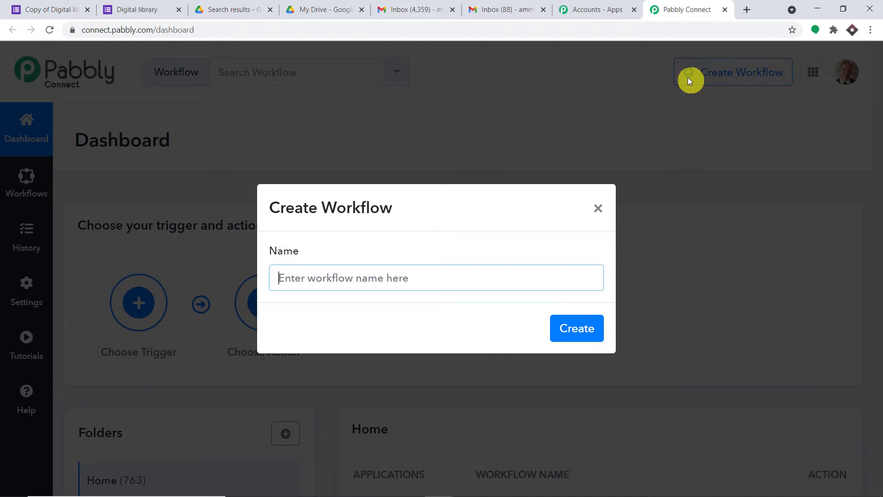
- Name the workflow 'Google Forms to Google Sheets to Google Drive (PDF)', fixing typos, and create it
type("Google ")
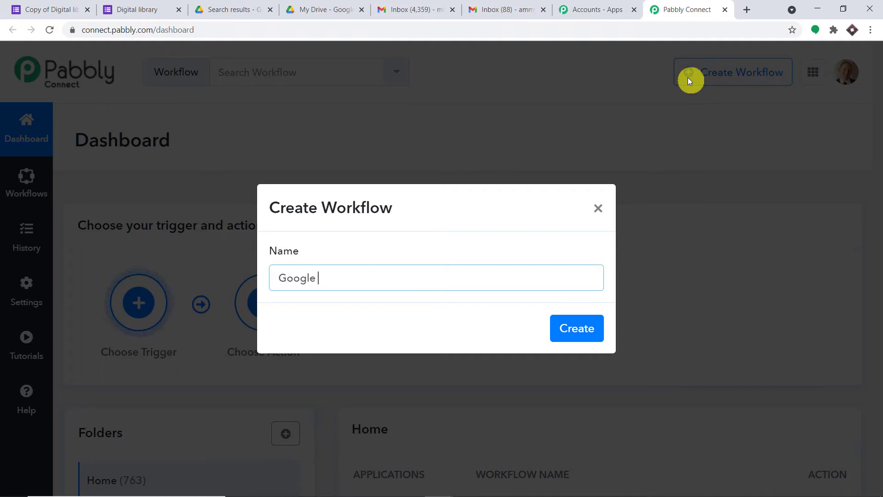
type("Forms Google")
key("BackSpace")
key("BackSpace")
key("BackSpace")
key("BackSpace")
key("BackSpace")
key("BackSpace")
key("BackSpace")
key("BackSpace")
key("BackSpace")
type("s to Google Sh")
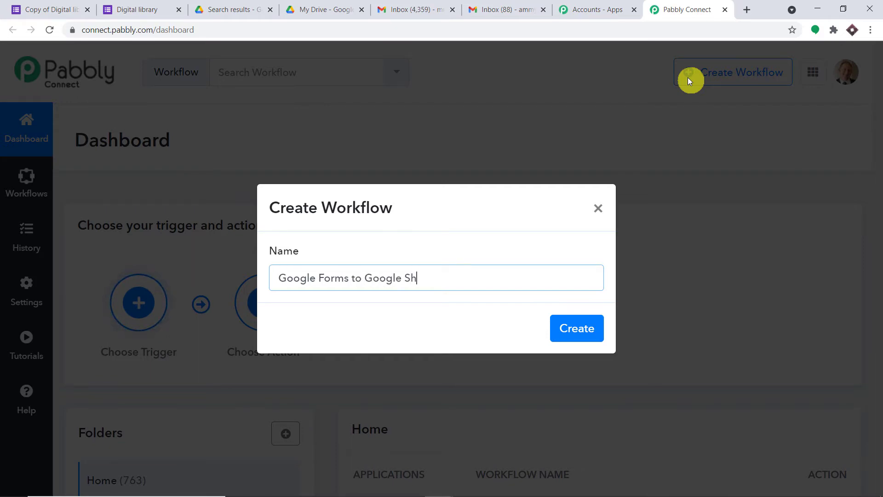
type("eets to Google Drive")
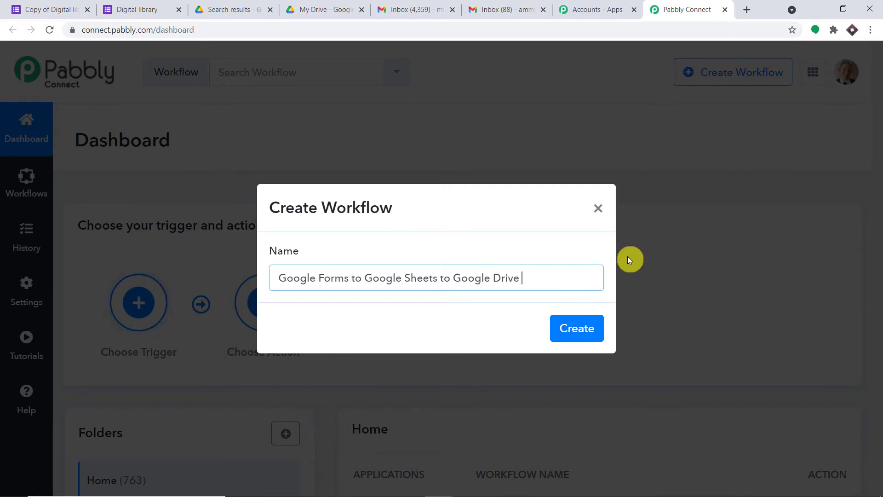
type(" (PDDF")
key("BackSpace")
key("BackSpace")
type("F")
left_click(574, 330)
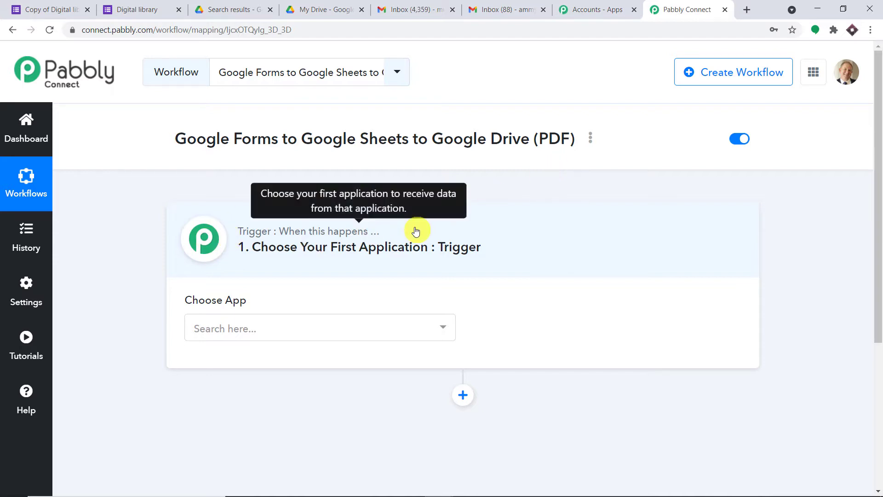
- Set the trigger app to Google Forms with the New Response in Spreadsheet event
scroll(504, 251, "down", 1)
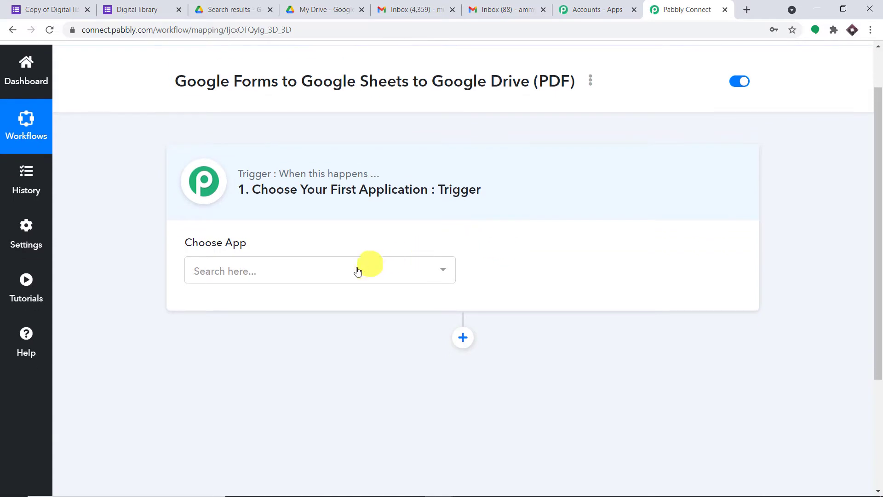
left_click(355, 272)
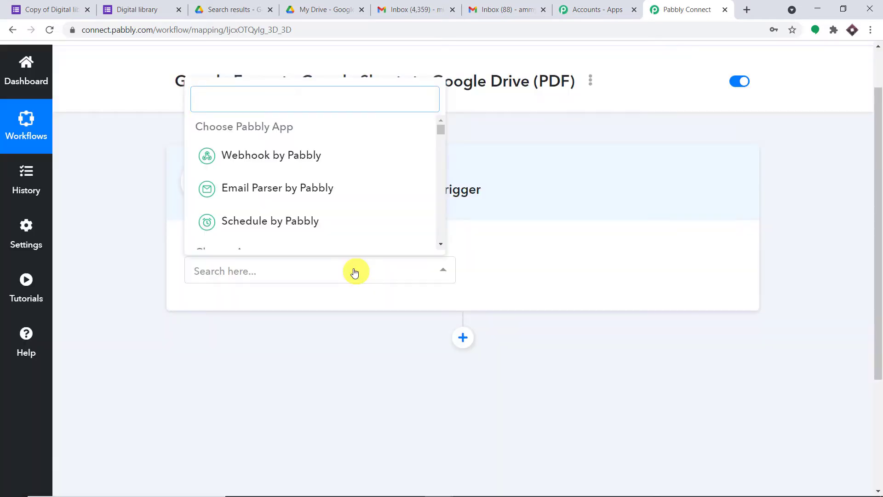
type("GOOGL")
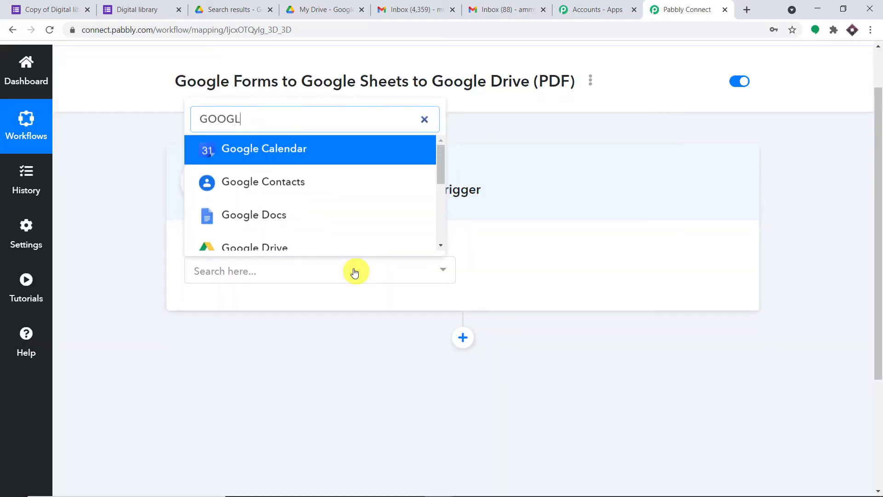
type("E FOR")
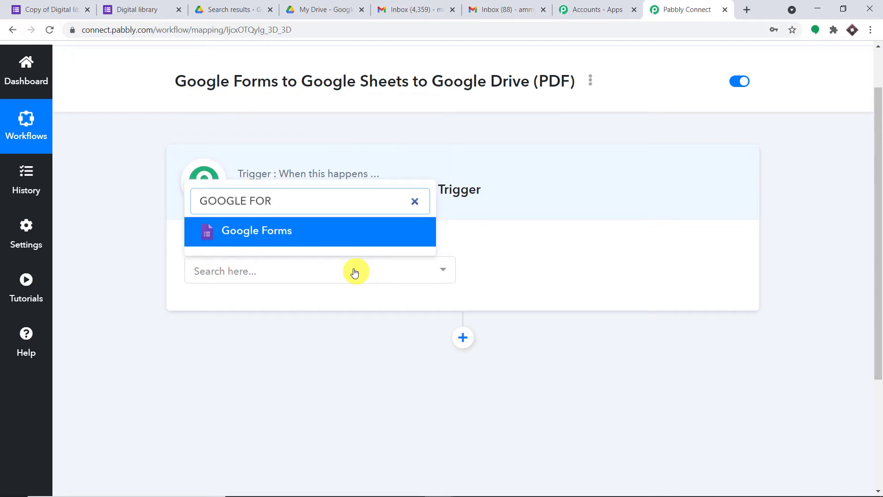
left_click(349, 239)
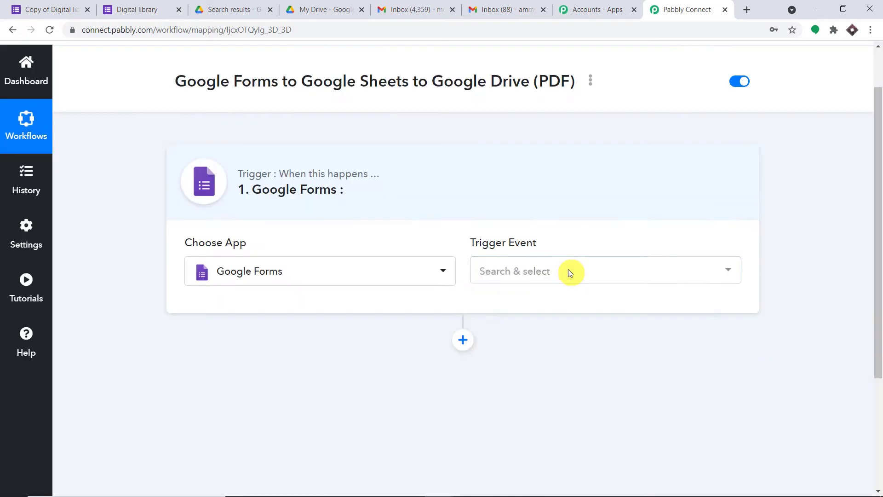
left_click(569, 271)
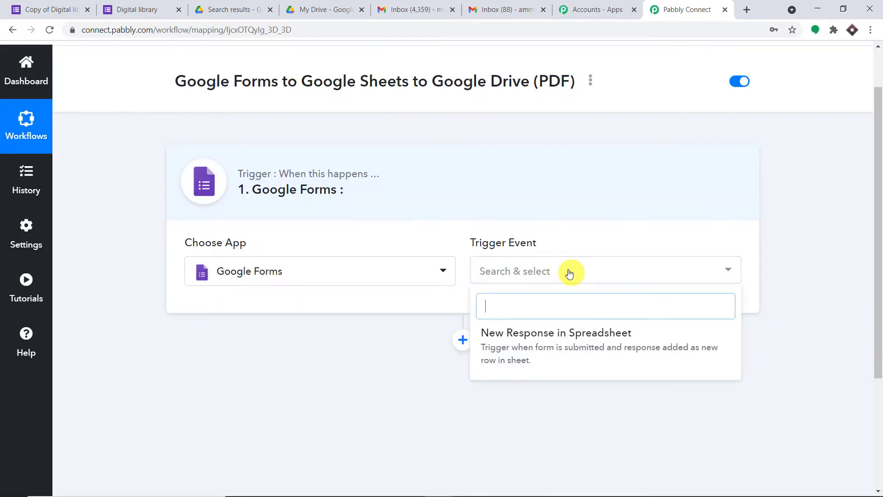
left_click(566, 351)
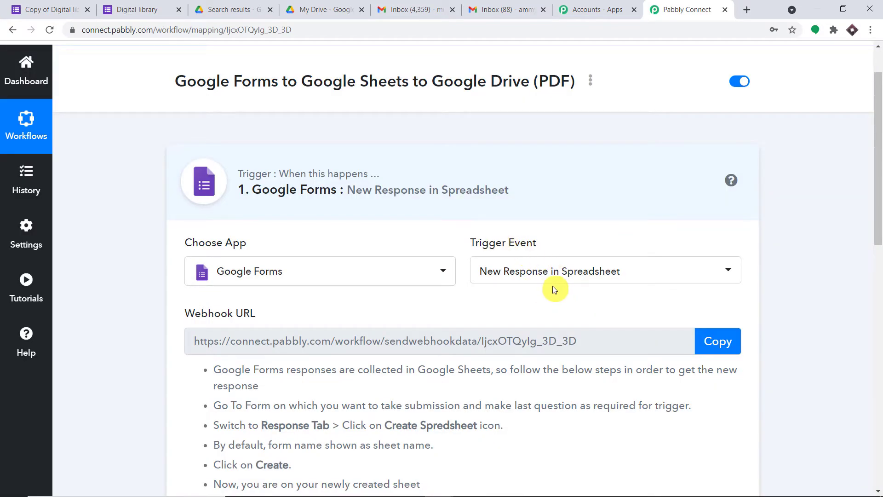
scroll(554, 290, "down", 1)
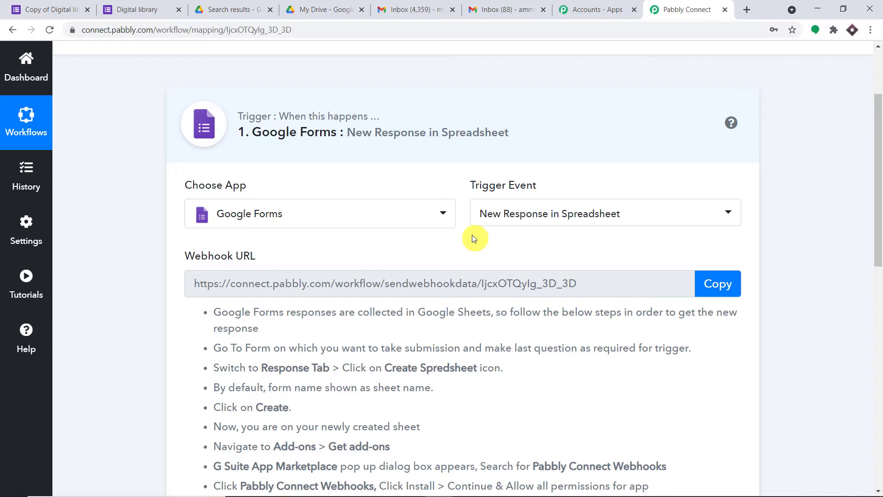
- Make Your Choice required in the Copy of Digital library editor and view its Responses summary
left_click(59, 10)
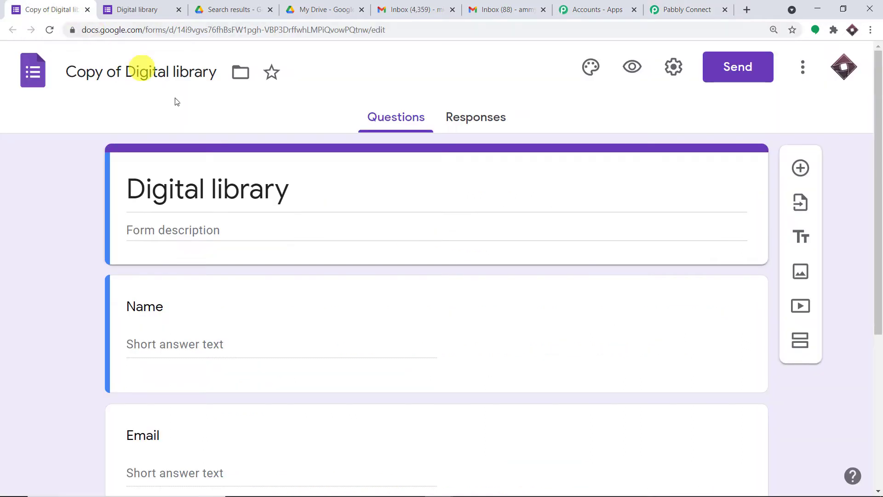
scroll(262, 180, "down", 3)
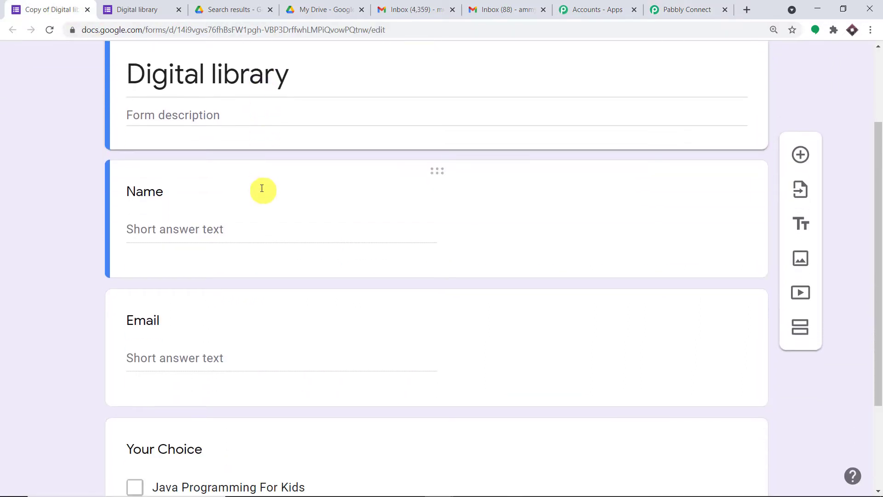
scroll(261, 190, "down", 3)
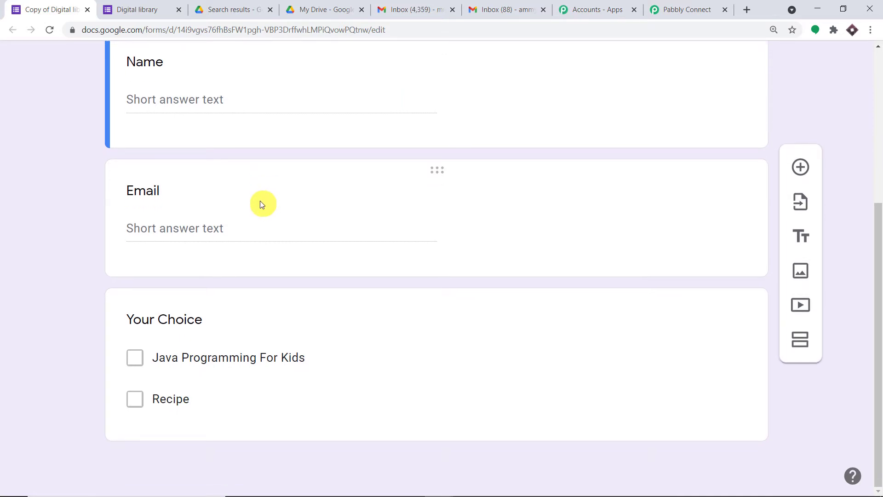
left_click(125, 9)
left_click(45, 4)
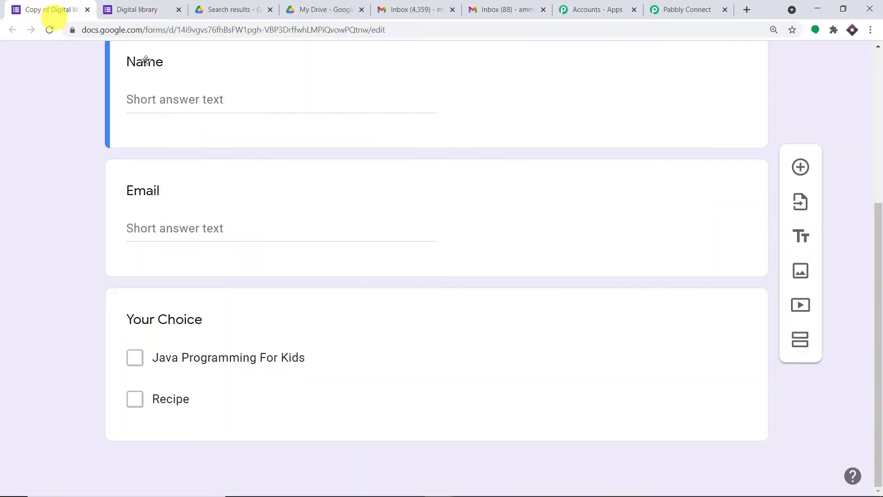
scroll(478, 211, "up", 5)
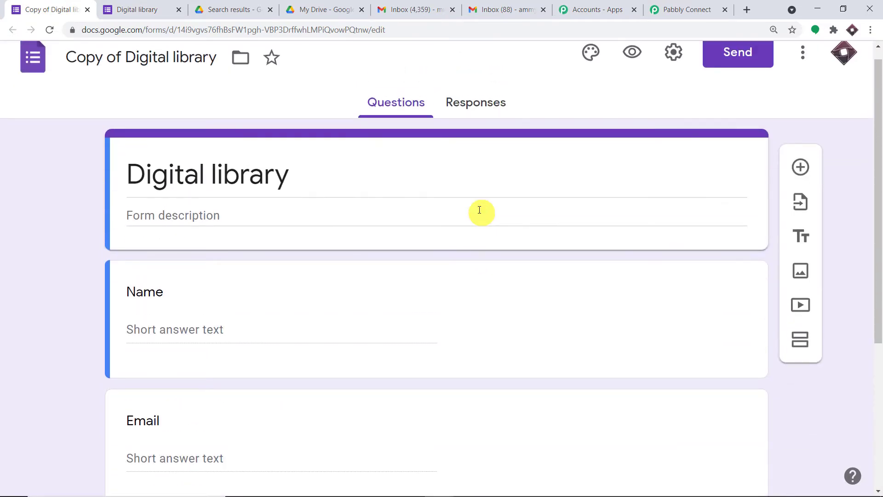
scroll(478, 209, "down", 5)
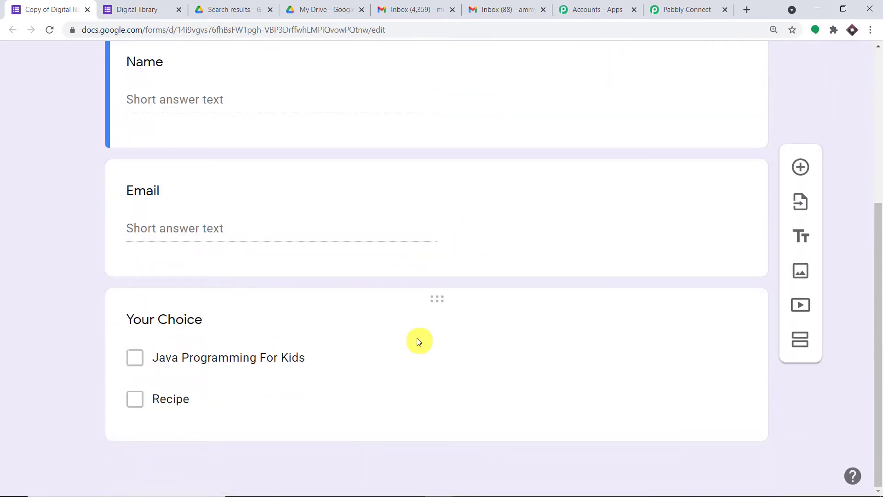
left_click(487, 336)
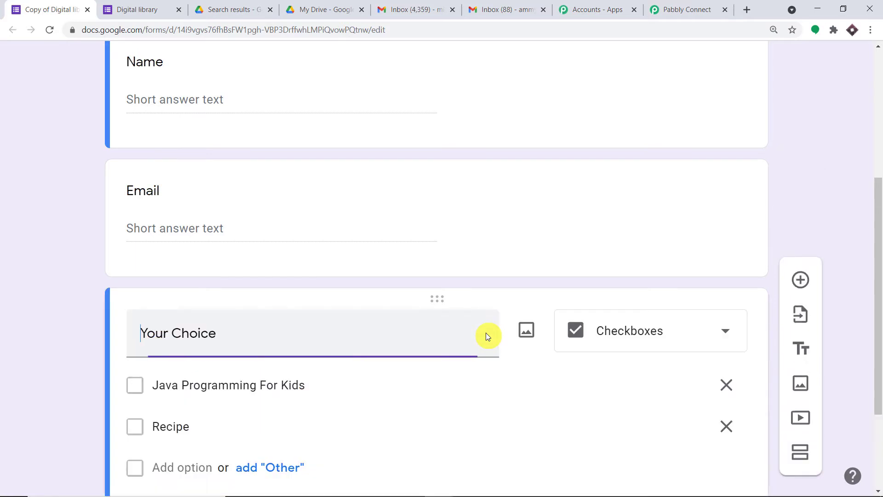
left_click(695, 415)
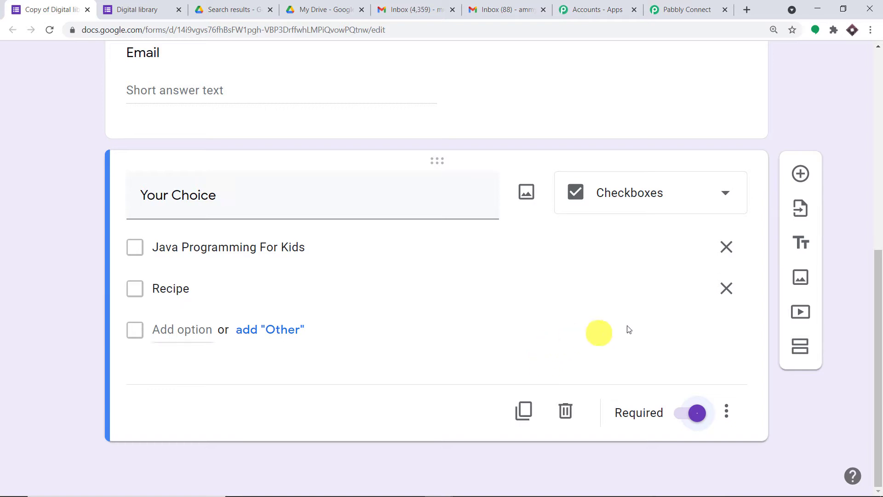
left_click_drag(878, 297, 879, 83)
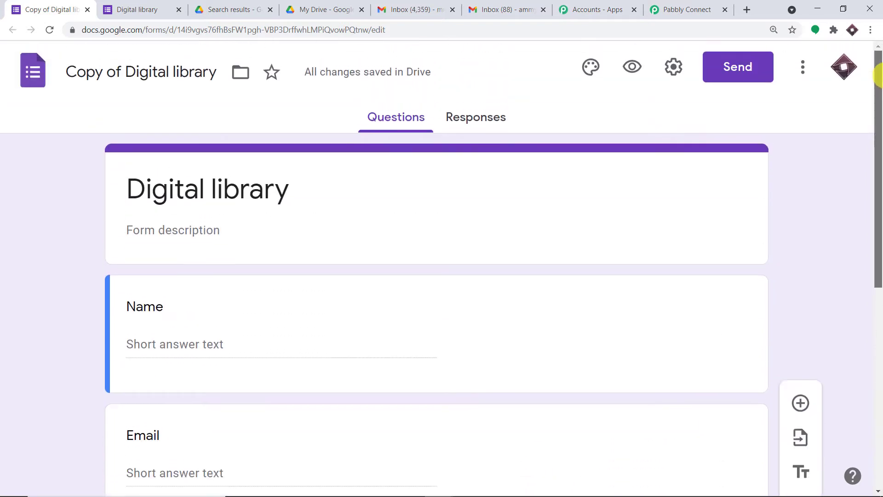
left_click(449, 118)
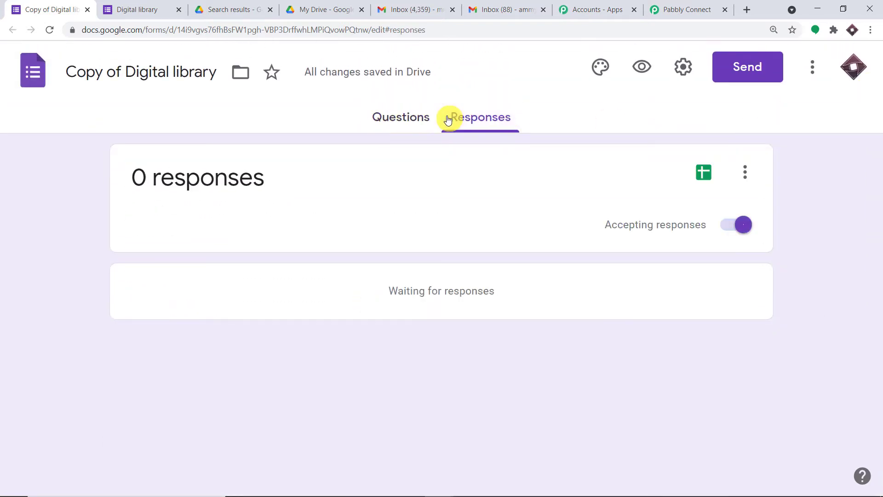
- Create a new linked spreadsheet, Copy of Digital library (Responses), from the Responses tab
left_click(706, 176)
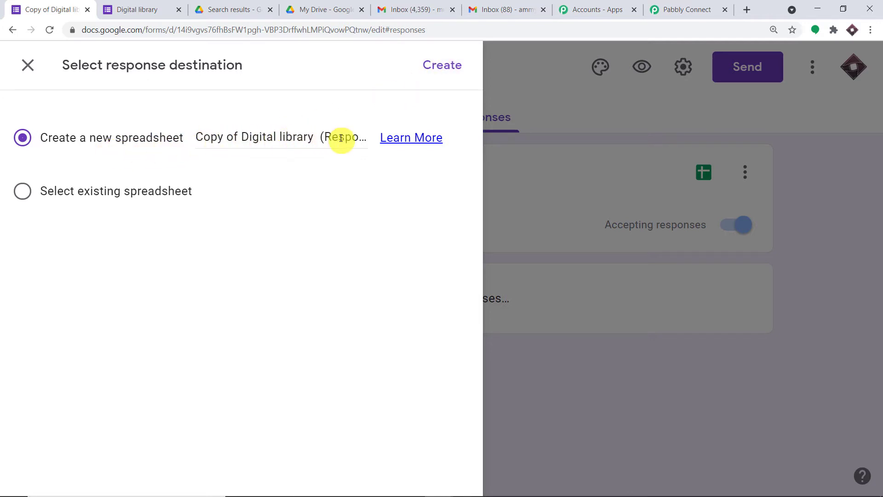
left_click(439, 69)
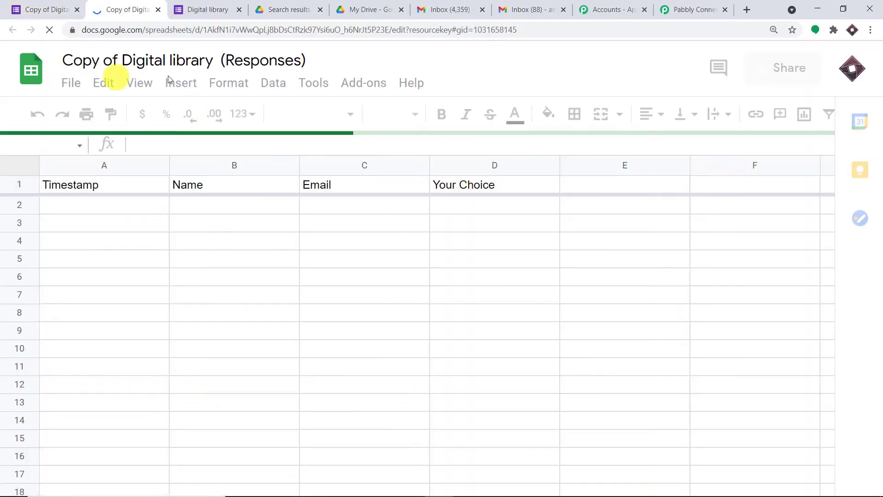
- Switch between the Digital library form editor and its linked Copy of Digital library (Responses) spreadsheet
left_click(46, 9)
left_click(409, 118)
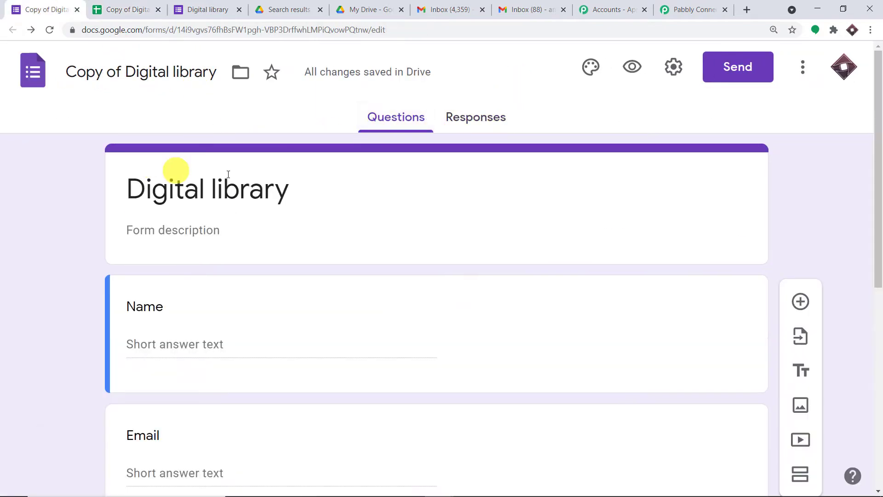
left_click(131, 9)
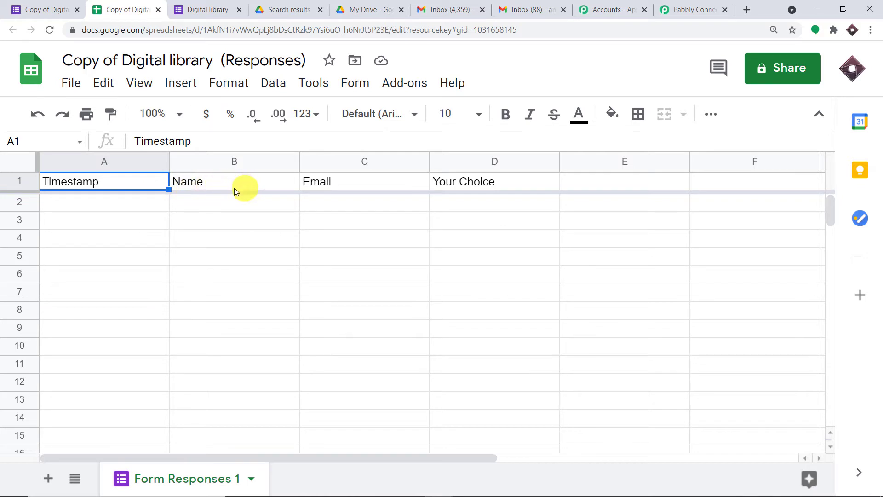
left_click(45, 9)
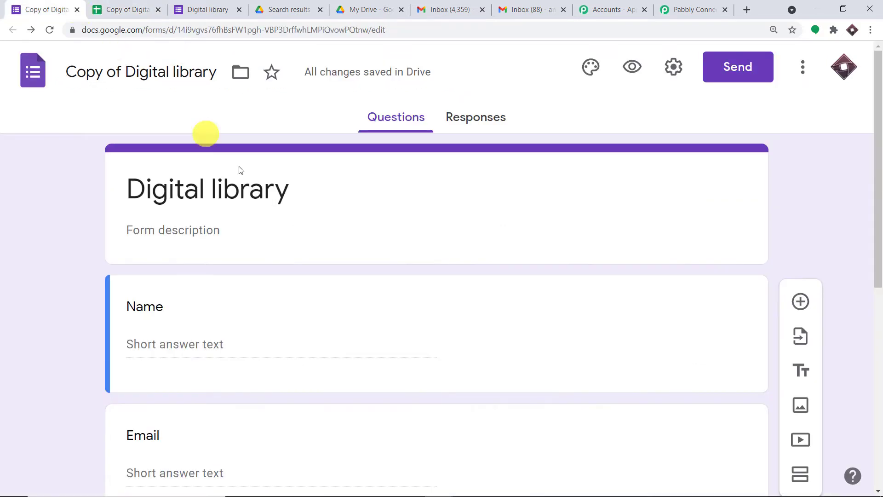
scroll(258, 221, "down", 3)
scroll(171, 368, "down", 4)
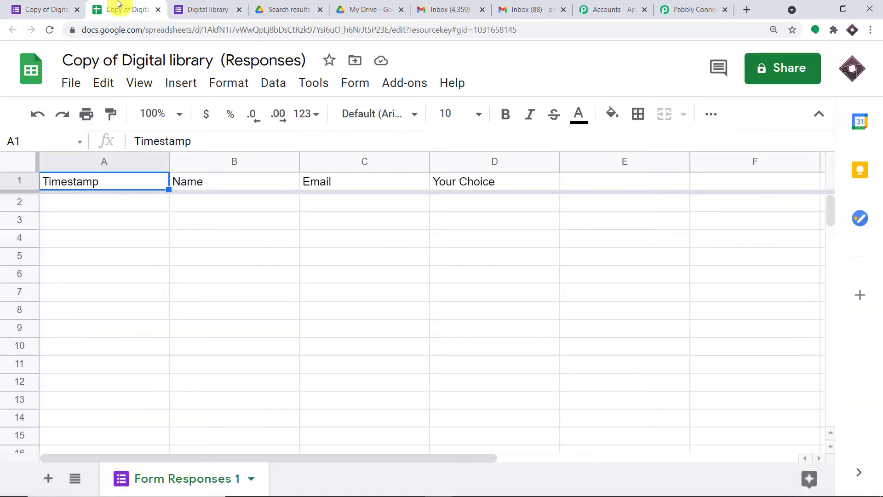
left_click(120, 10)
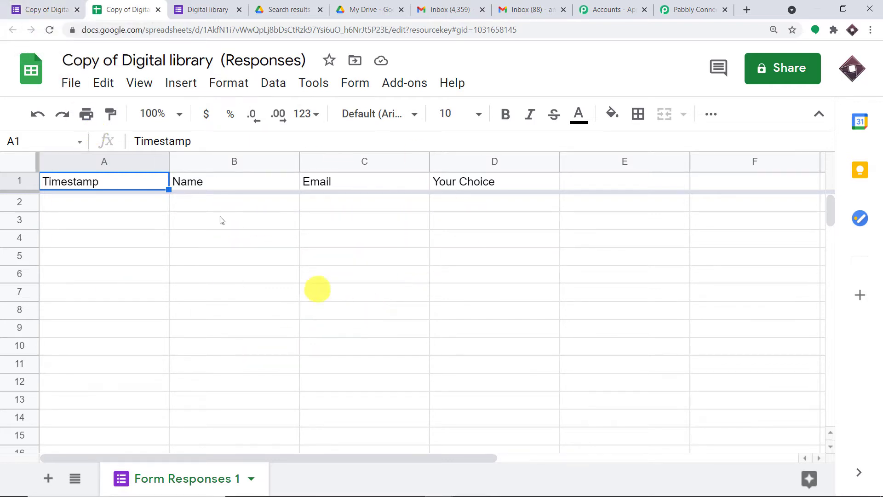
left_click(29, 9)
scroll(355, 291, "up", 4)
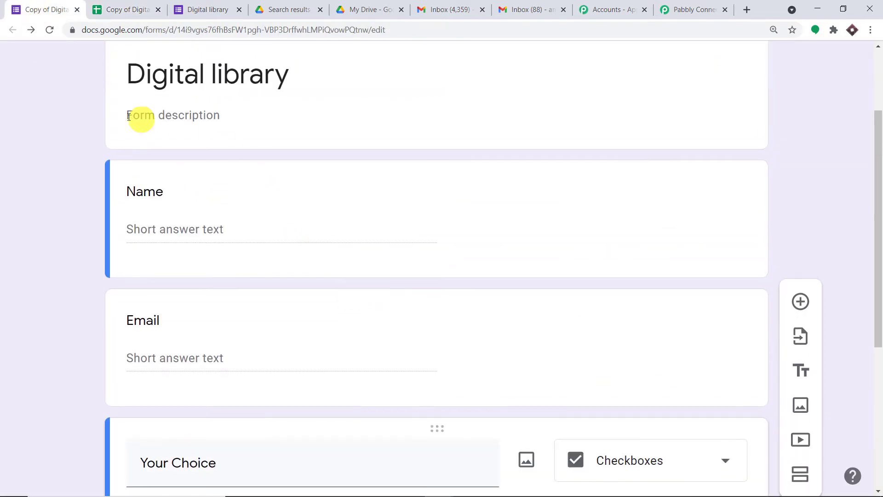
left_click(121, 10)
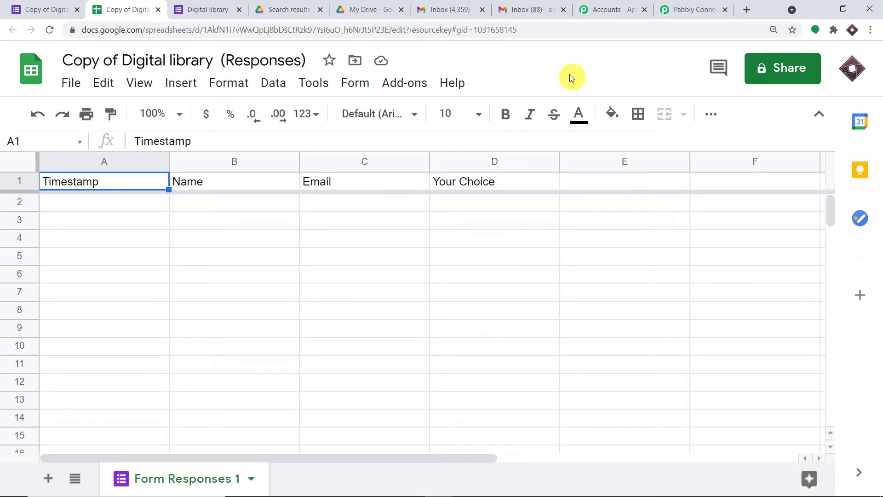
left_click(407, 83)
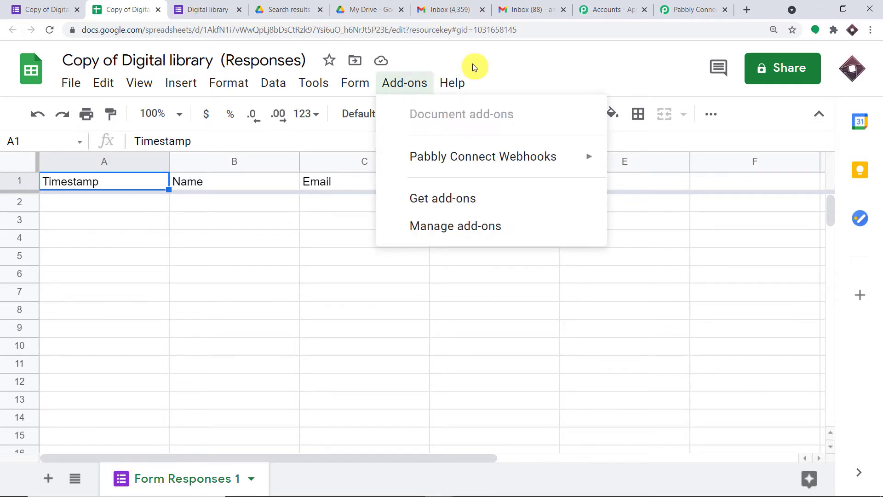
mouse_move(470, 167)
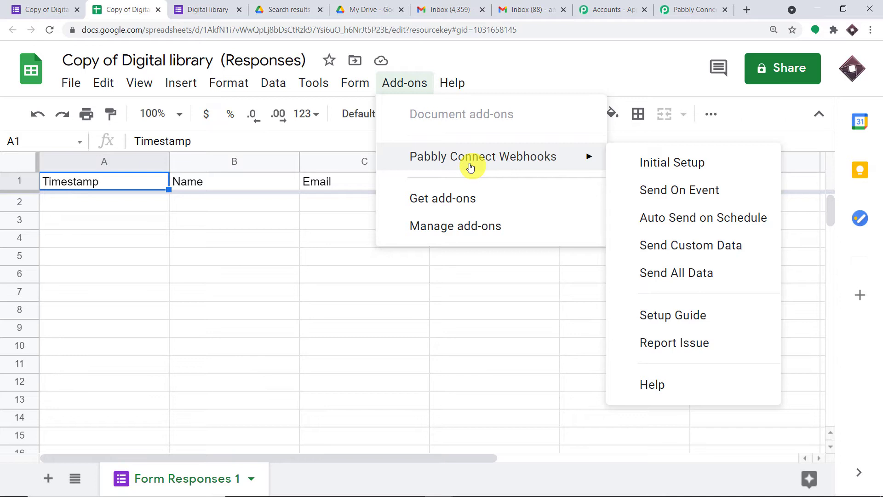
left_click(452, 199)
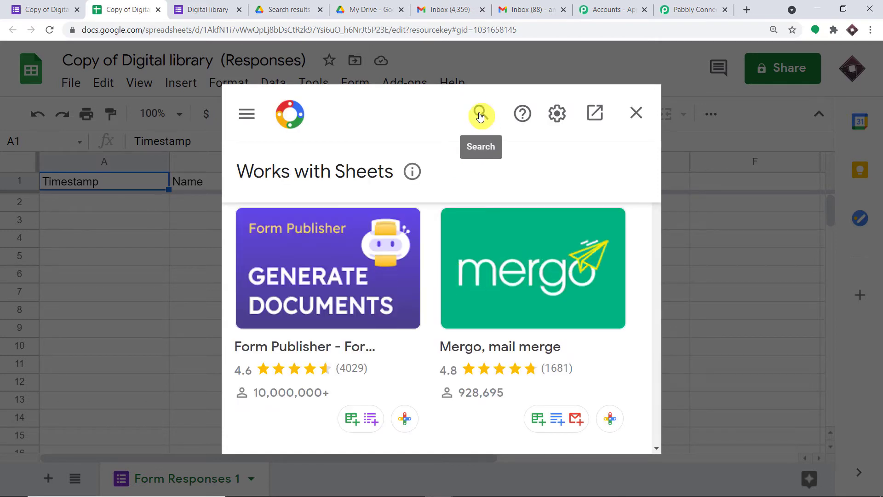
left_click(480, 117)
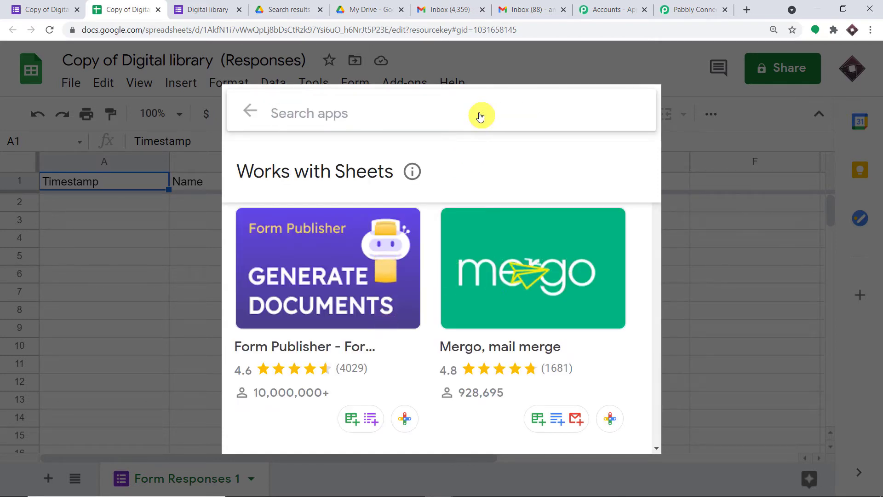
type("PABB")
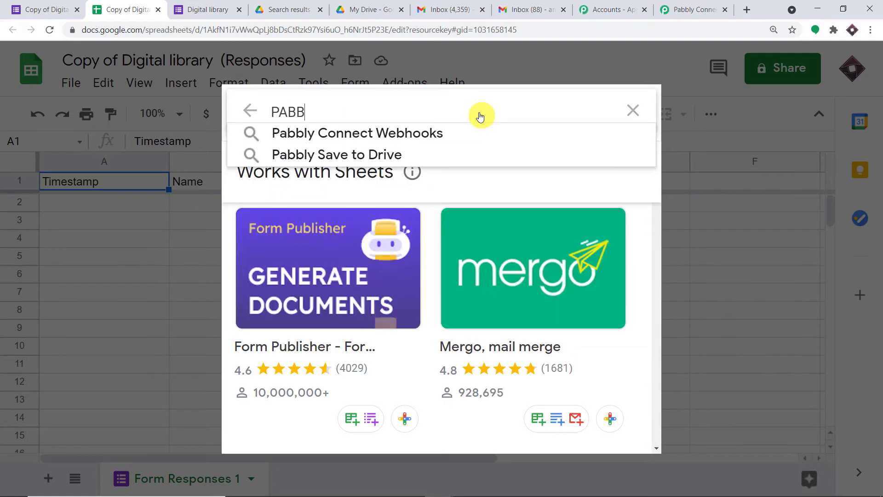
left_click(455, 132)
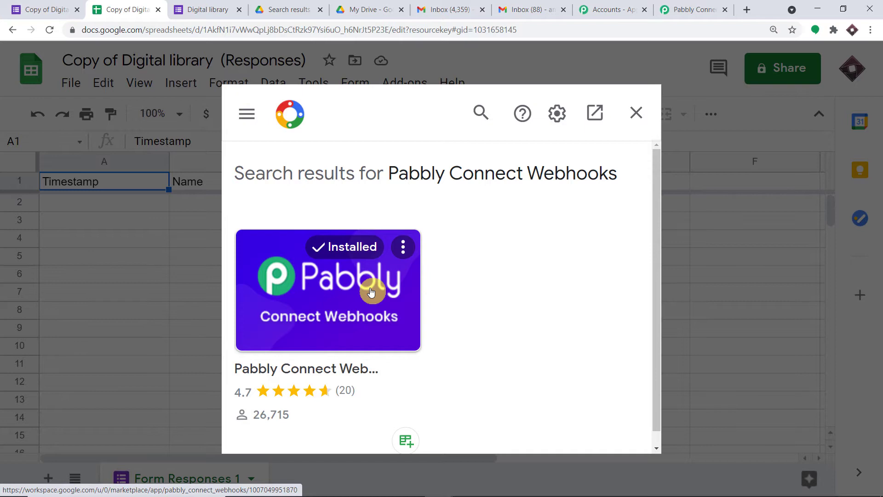
left_click(636, 112)
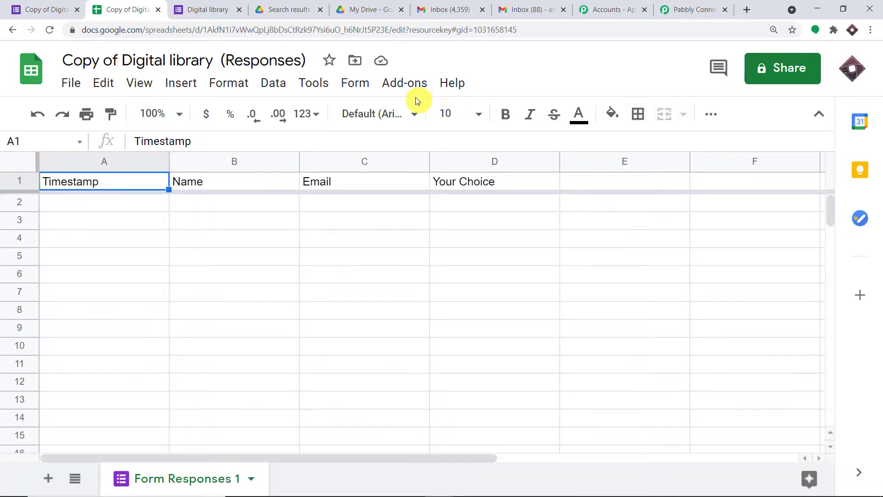
left_click(404, 85)
left_click(526, 52)
- Start the Pabbly Connect Webhooks Initial Setup and enter D as the trigger column
left_click(415, 83)
mouse_move(462, 171)
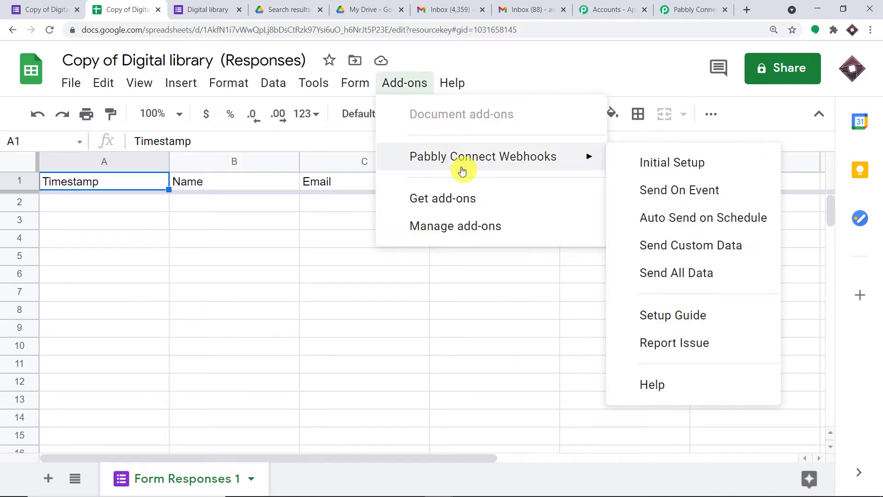
left_click(656, 161)
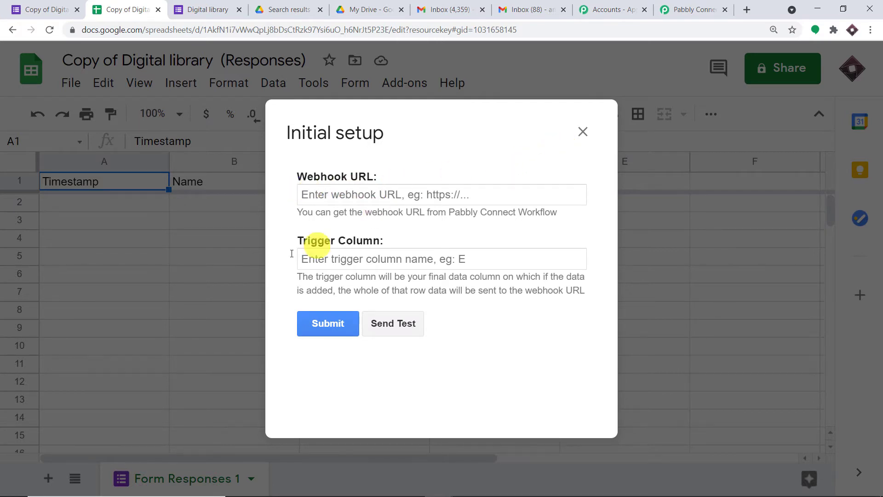
left_click(399, 257)
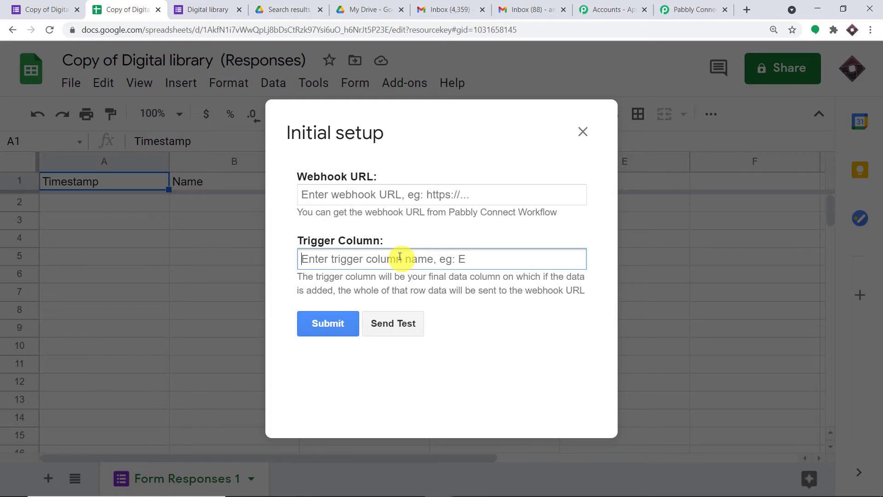
type("D")
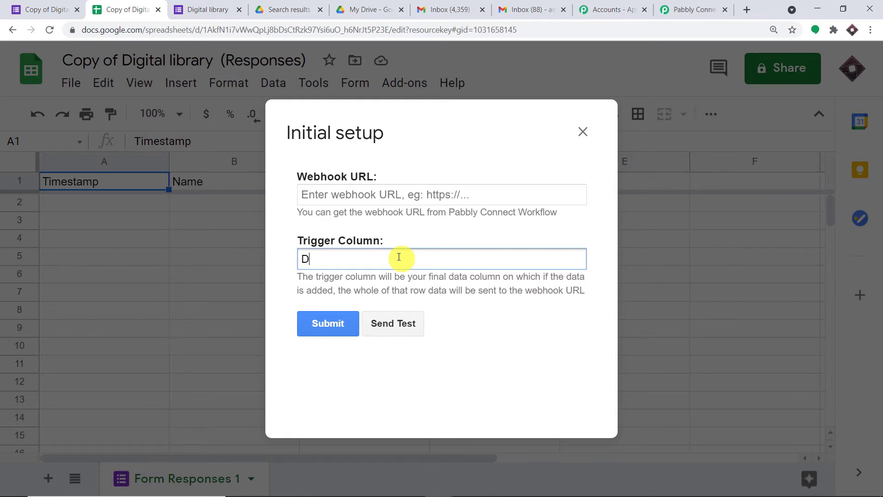
- Copy the workflow's webhook URL from Pabbly Connect, paste it into the setup and submit
left_click(366, 193)
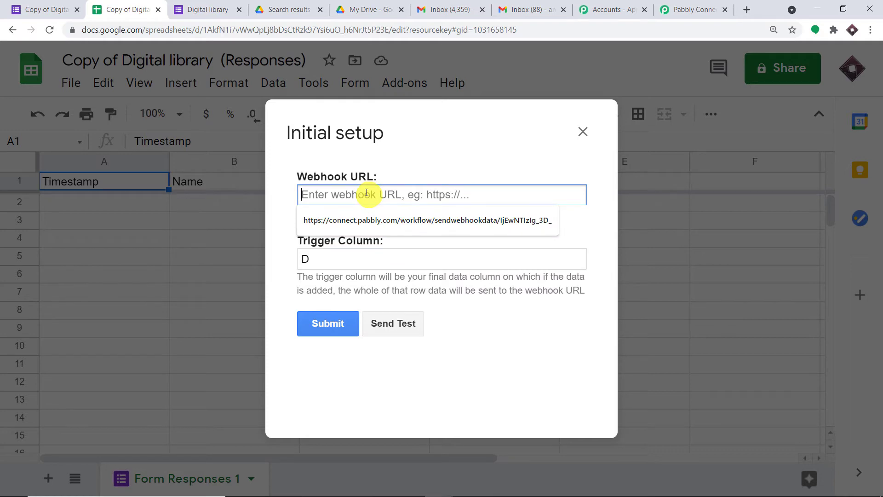
left_click(696, 9)
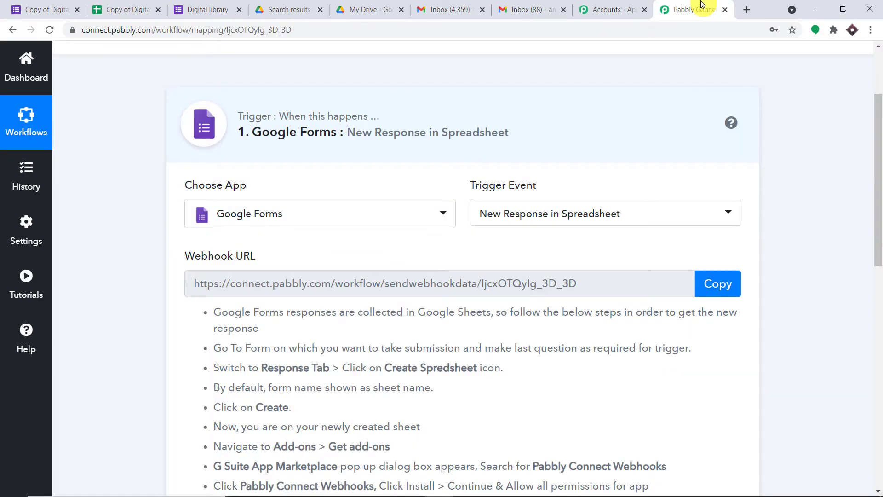
left_click(722, 283)
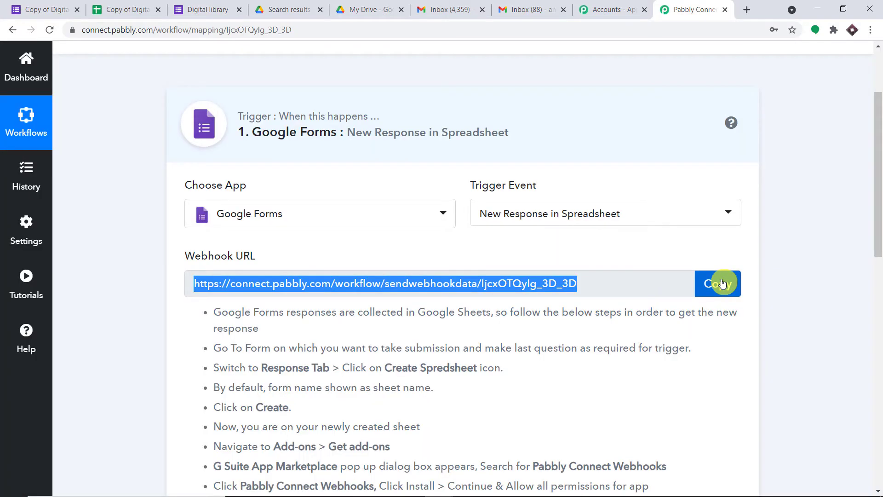
left_click(152, 5)
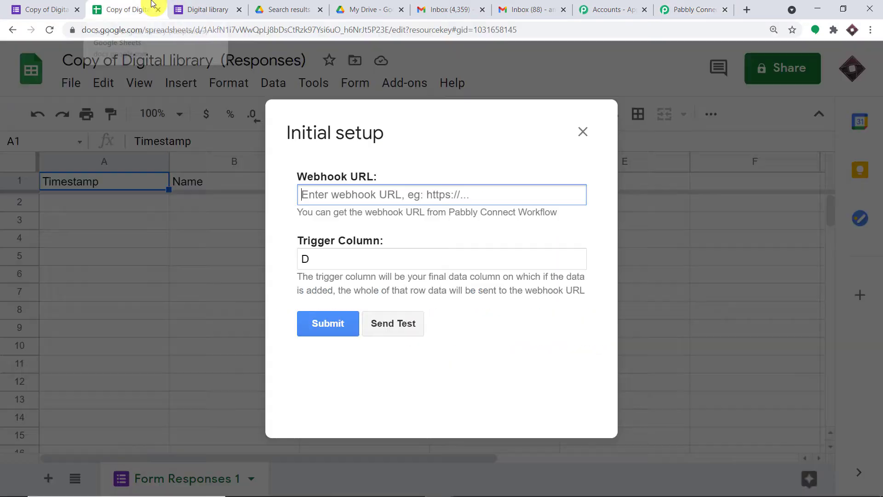
left_click(330, 197)
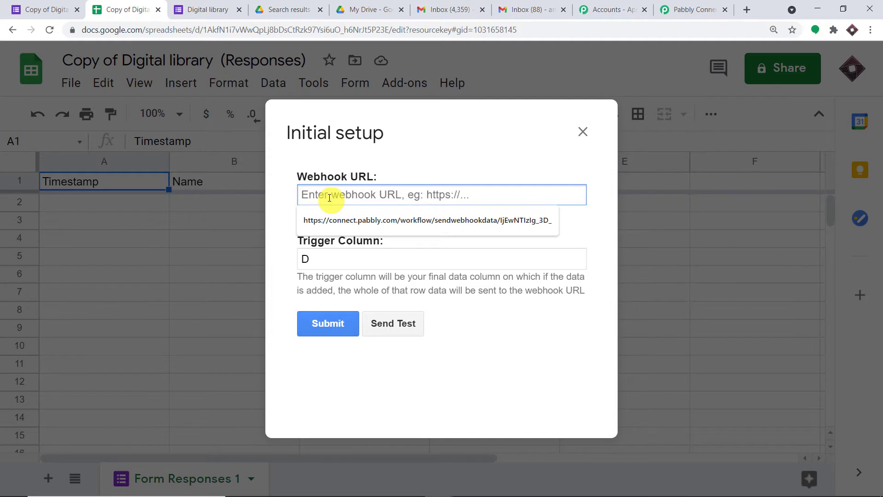
key("ctrl+v")
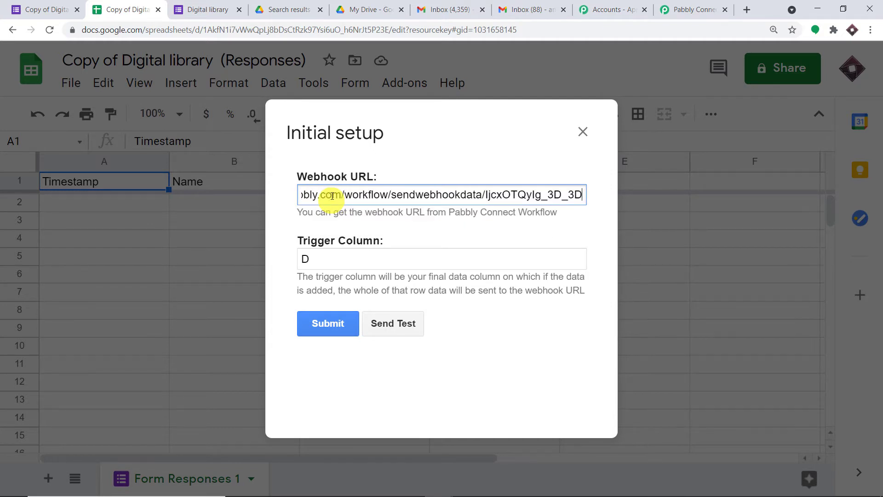
left_click(349, 321)
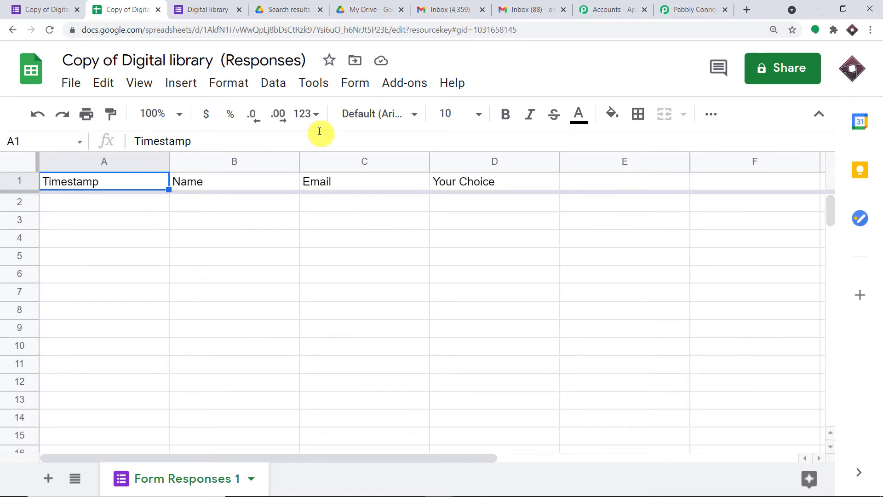
- Enable Pabbly Connect Webhooks' Send On Event, then return to the Copy of Digital library form editor
left_click(412, 82)
mouse_move(434, 164)
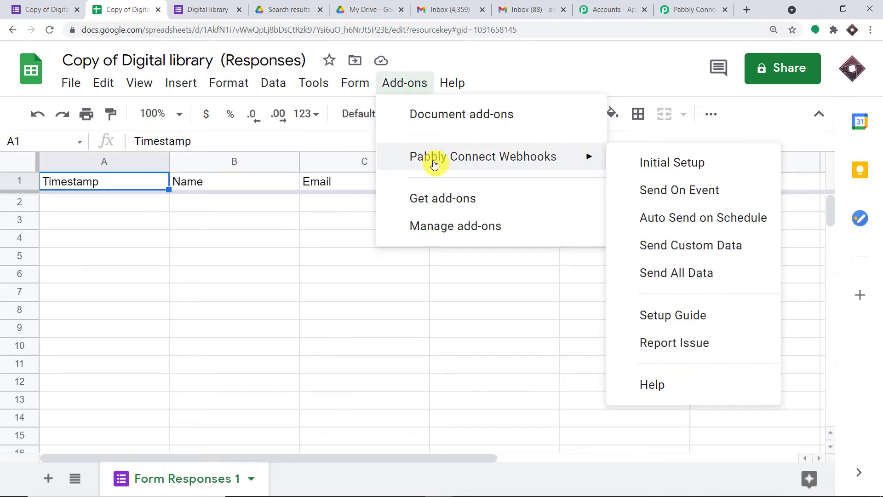
left_click(672, 189)
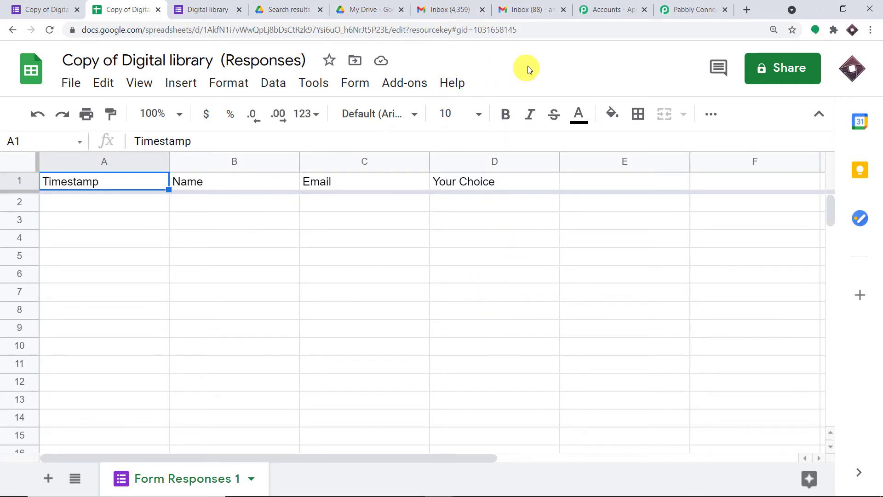
left_click(53, 5)
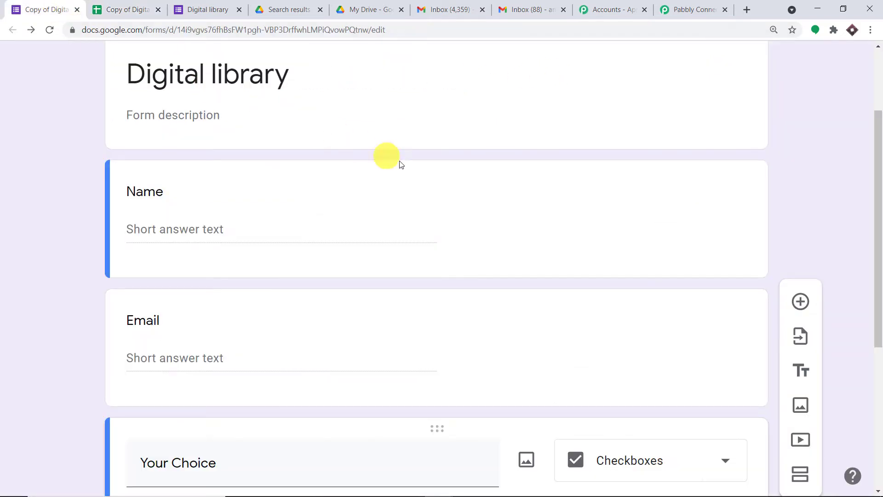
scroll(432, 191, "up", 3)
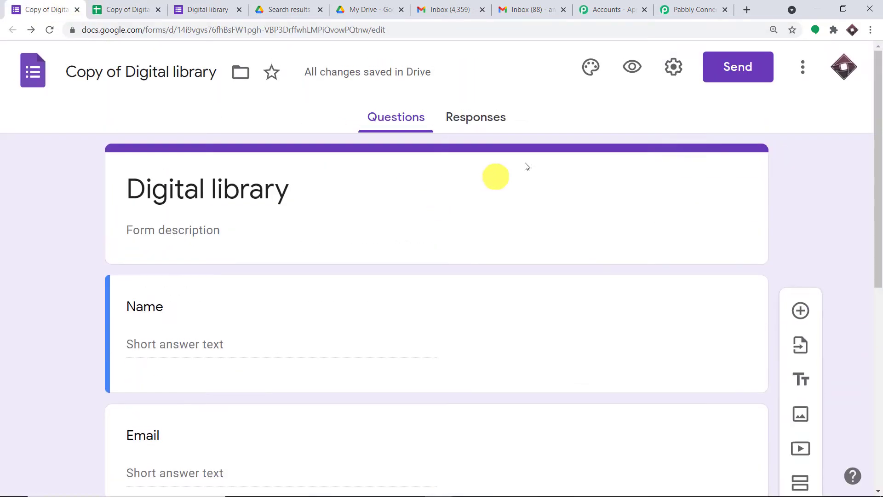
- Open the form's live preview, then copy the signed-in Gmail account's e-mail address
left_click(639, 68)
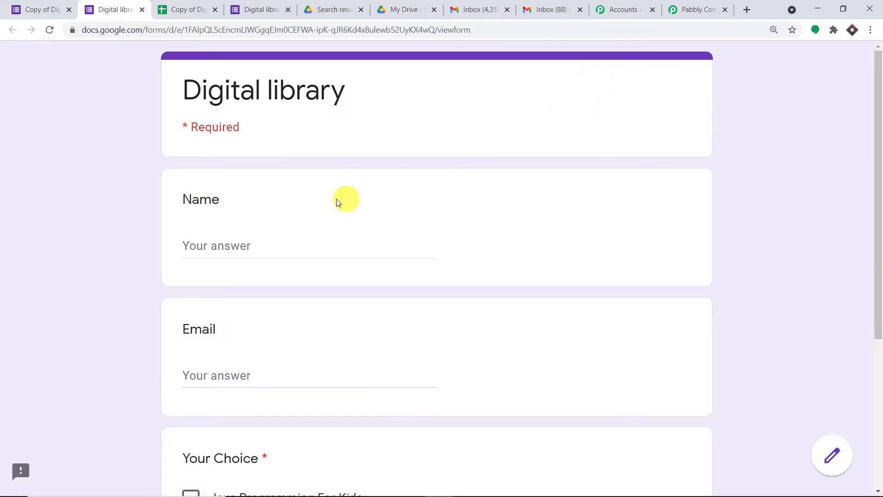
left_click(245, 249)
left_click(549, 6)
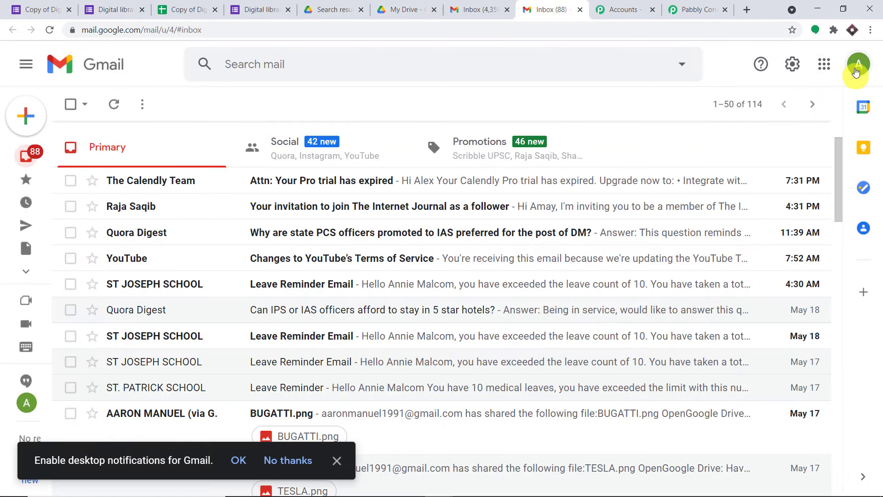
left_click(856, 65)
scroll(765, 134, "up", 5)
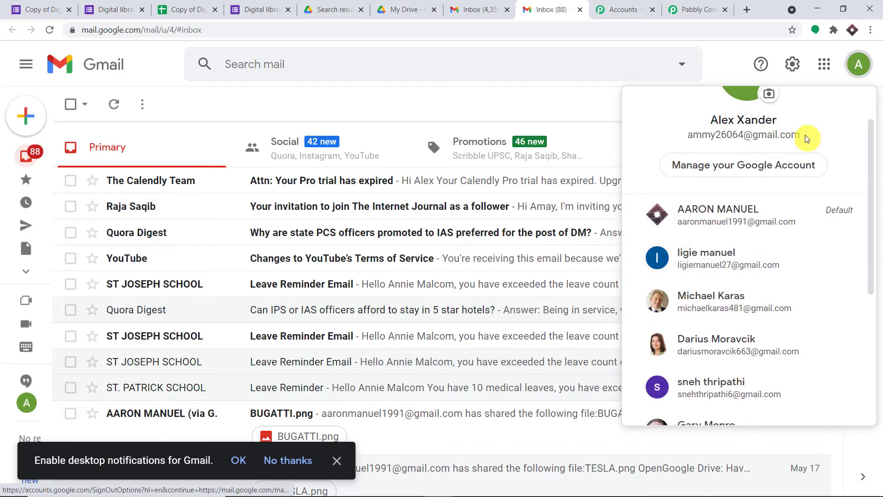
mouse_move(810, 136)
left_mouse_down()
mouse_move(686, 134)
mouse_move(800, 135)
left_mouse_up()
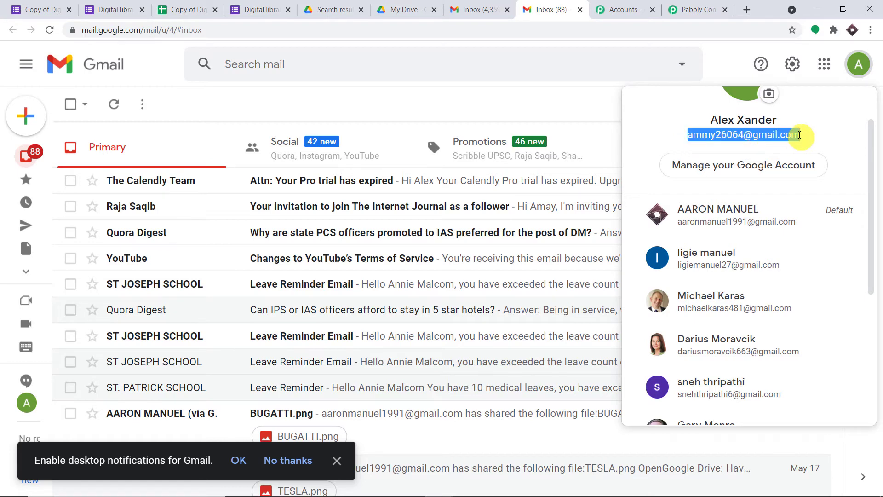
right_click(800, 135)
left_click(760, 140)
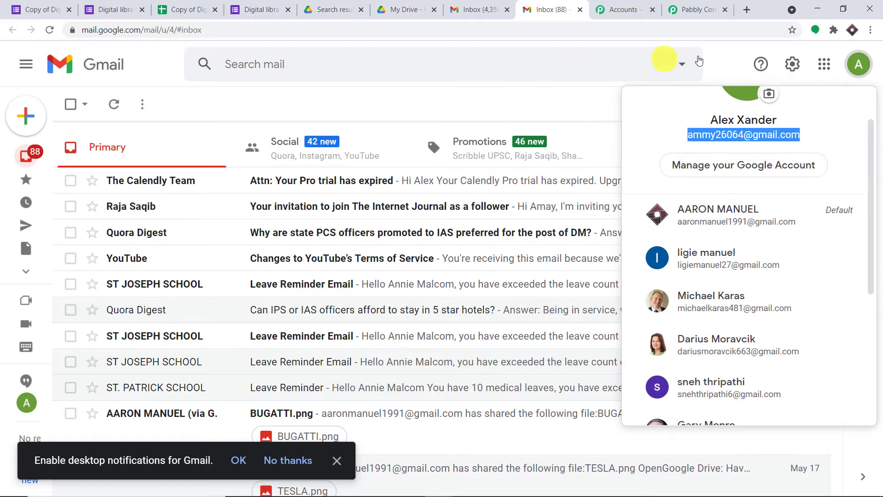
left_click(731, 58)
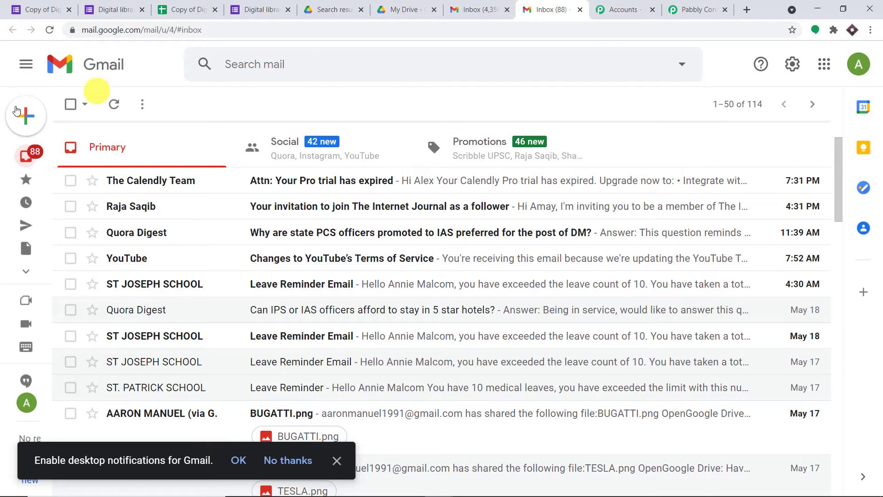
- In the live form, type a respondent name and paste the copied e-mail address
left_click(42, 9)
scroll(252, 256, "down", 2)
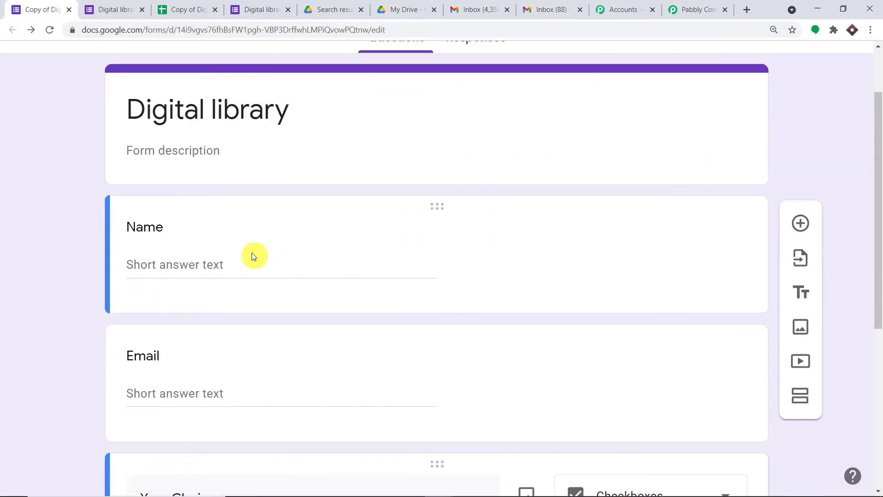
scroll(253, 256, "down", 1)
left_click(181, 233)
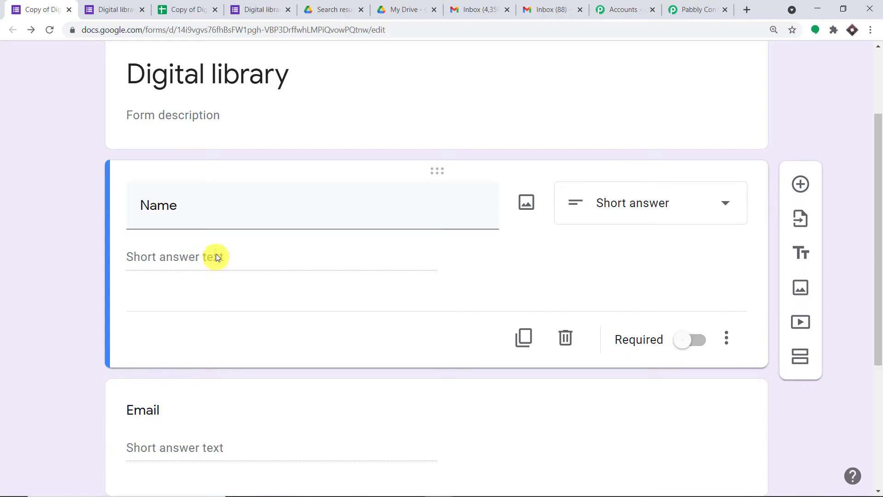
left_click(115, 9)
left_click(231, 248)
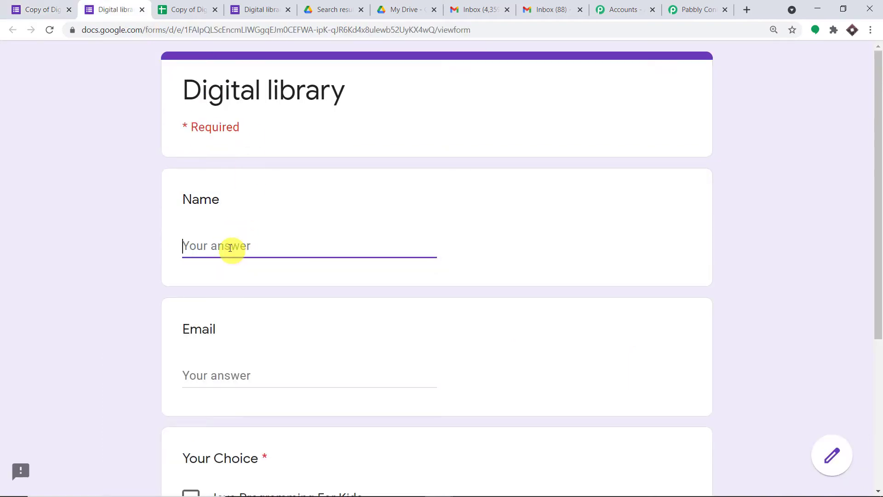
type("Alex")
scroll(248, 269, "down", 1)
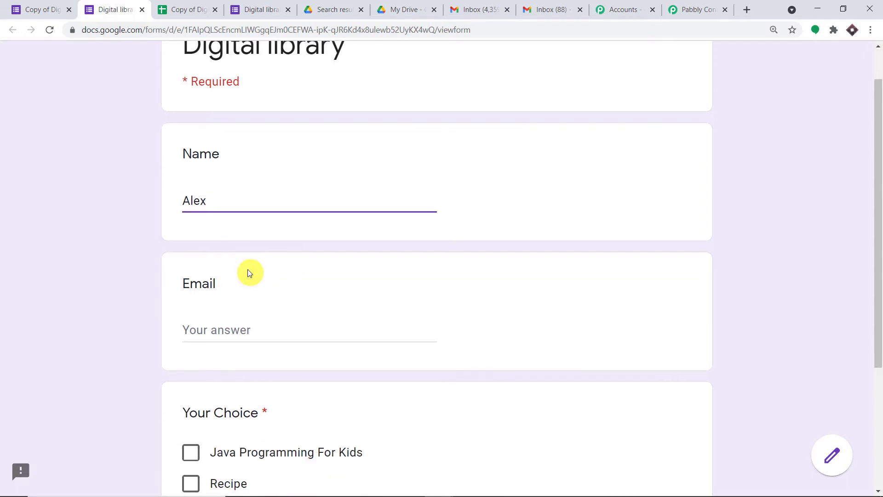
left_click(212, 317)
key("ctrl+v")
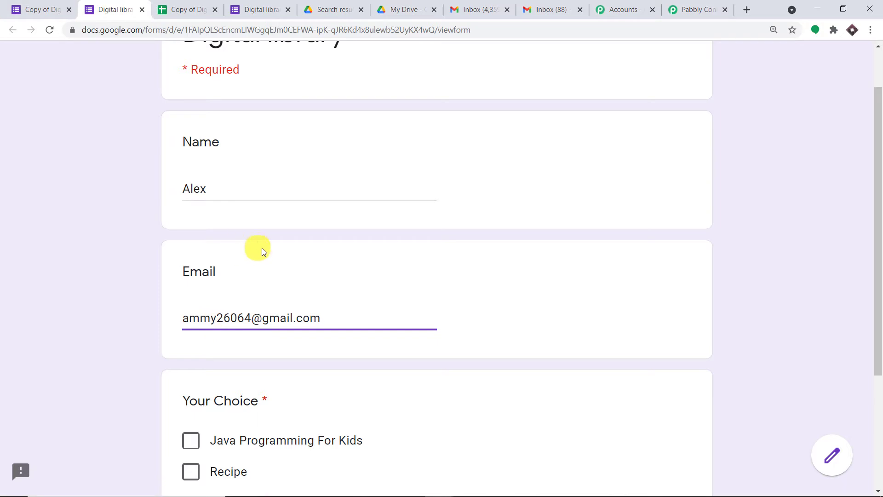
- Edit the end of the typed name in the Name answer
scroll(270, 256, "down", 1)
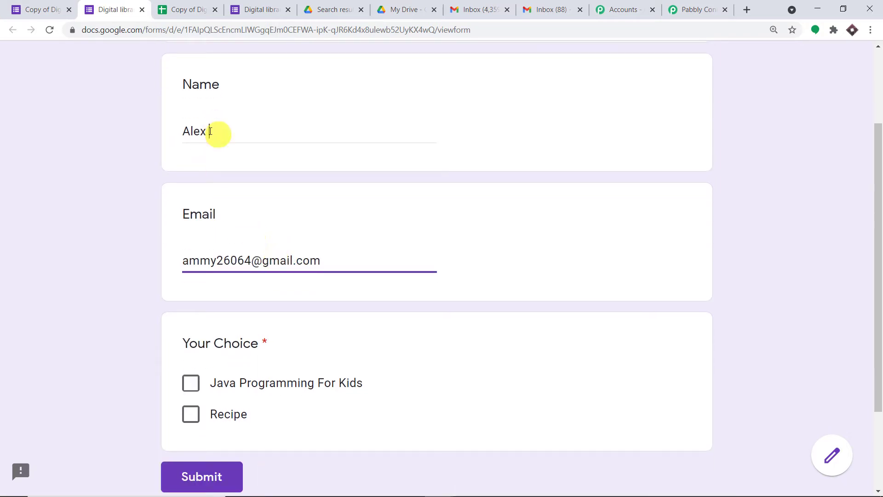
left_click_drag(217, 130, 191, 129)
key("BackSpace")
type("mmy")
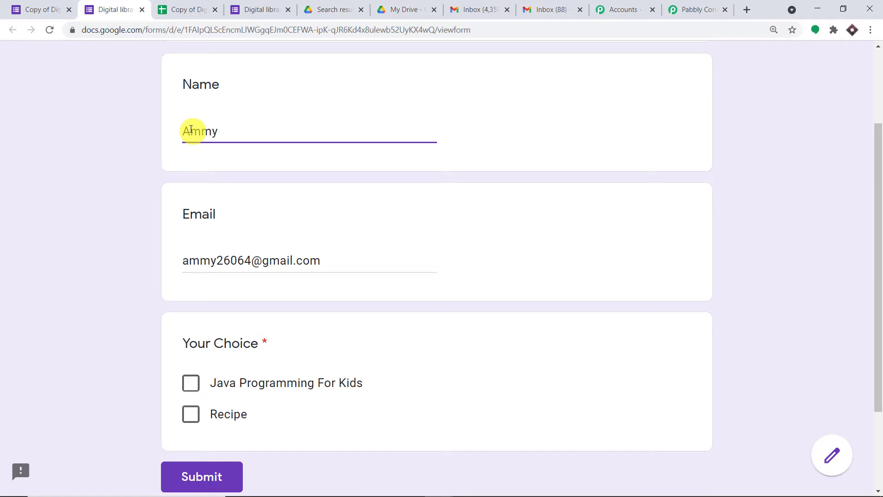
left_click(424, 199)
- Tick Java Programming For Kids and Recipe, then submit the response
scroll(355, 240, "down", 1)
scroll(355, 240, "down", 2)
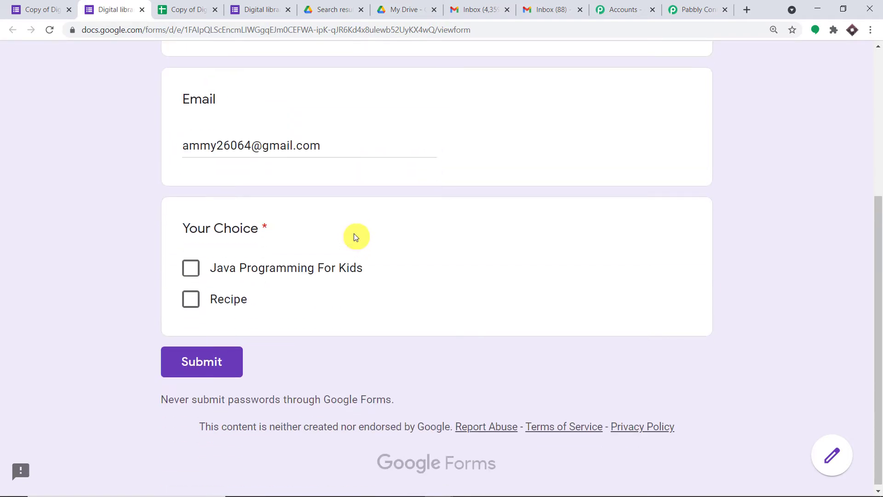
left_click(190, 275)
left_click(191, 300)
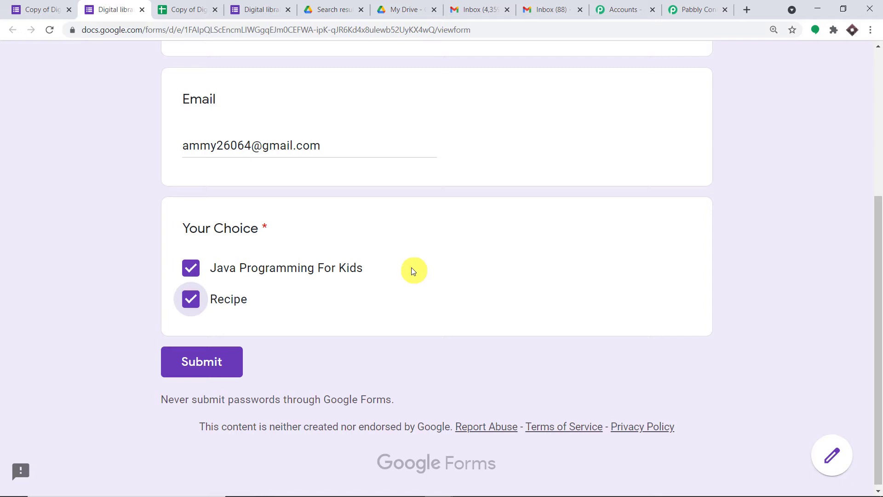
left_click(195, 268)
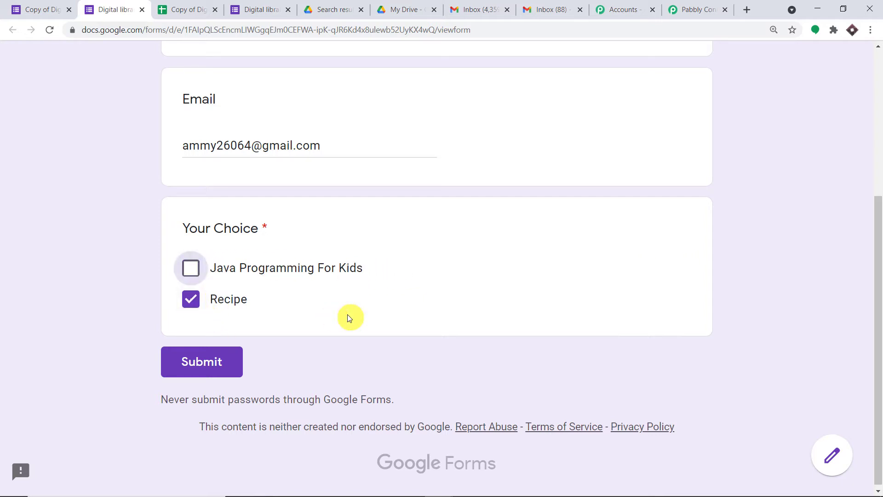
left_click(193, 300)
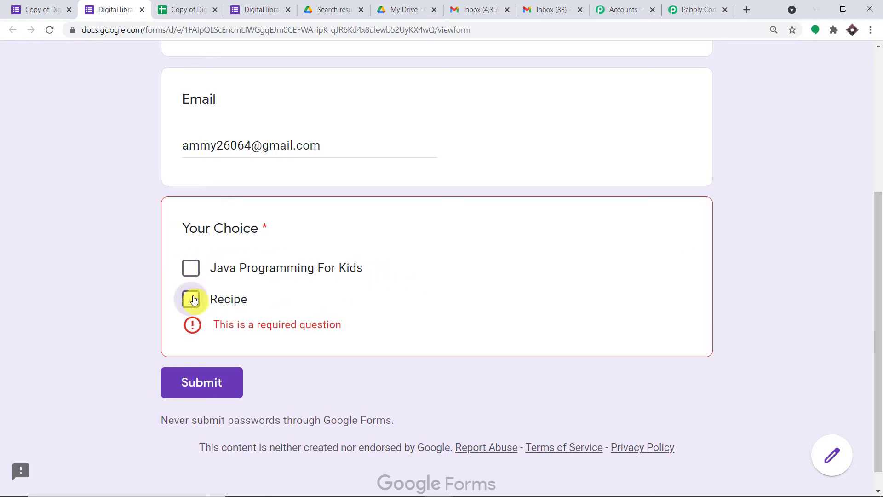
left_click(191, 267)
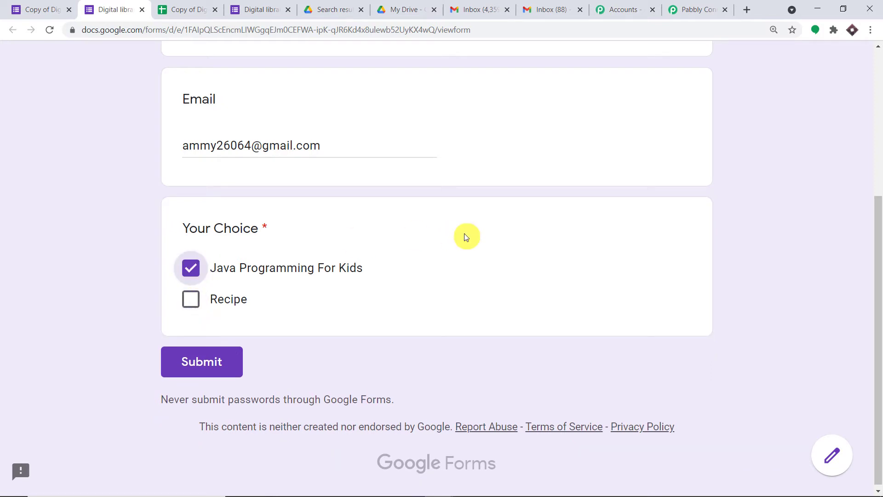
left_click(190, 299)
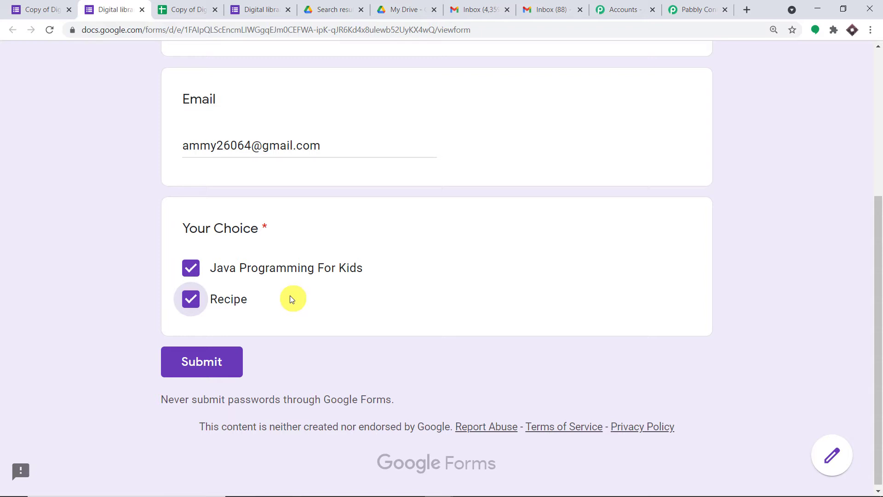
left_click(208, 358)
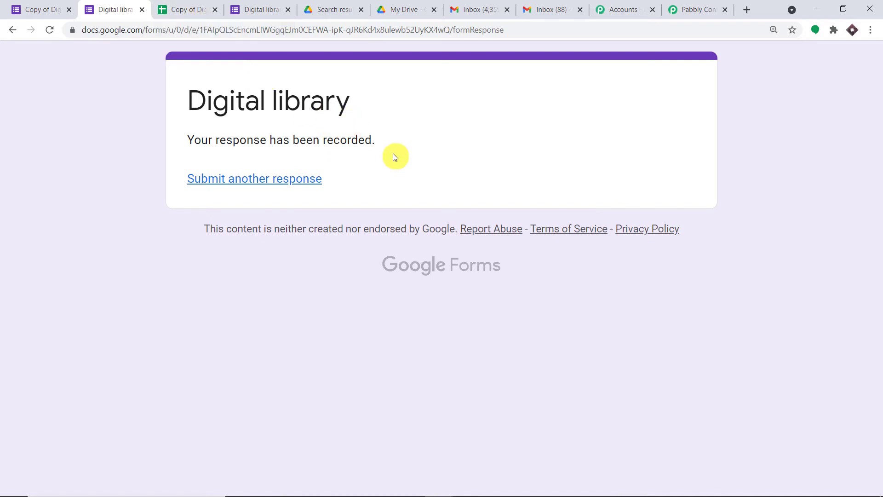
- Widen column D so the Your Choice answer 'Java Programming For Kids, Recipe' is fully visible
left_click(176, 5)
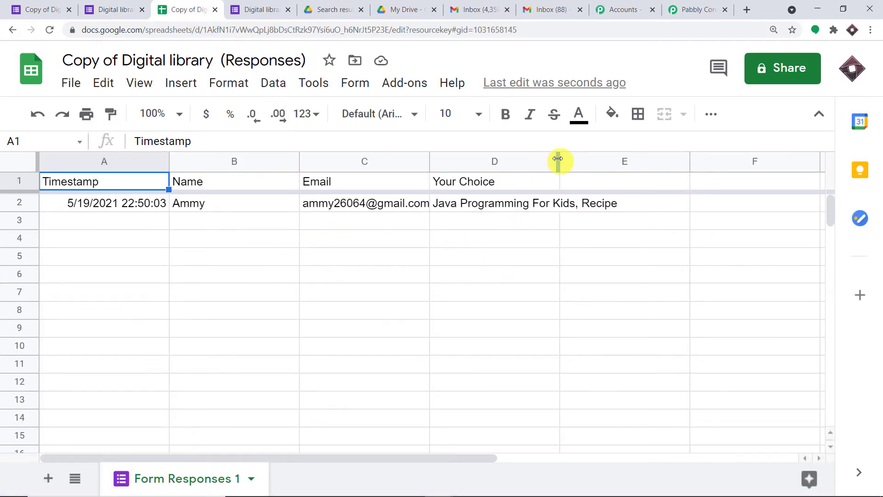
left_click_drag(558, 158, 688, 159)
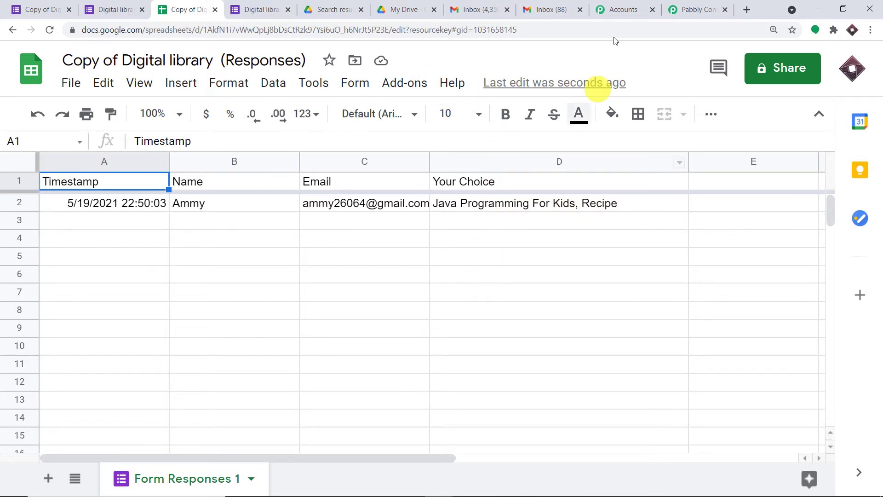
left_click(675, 4)
- Confirm the received Your Choice reads 'Java Programming For Kids, Recipe', then add a new workflow step
scroll(509, 334, "down", 10)
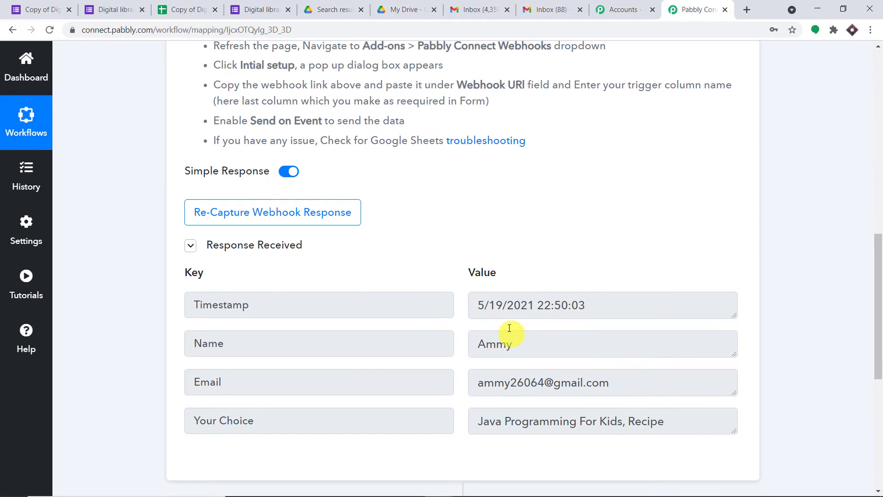
left_click_drag(877, 329, 877, 365)
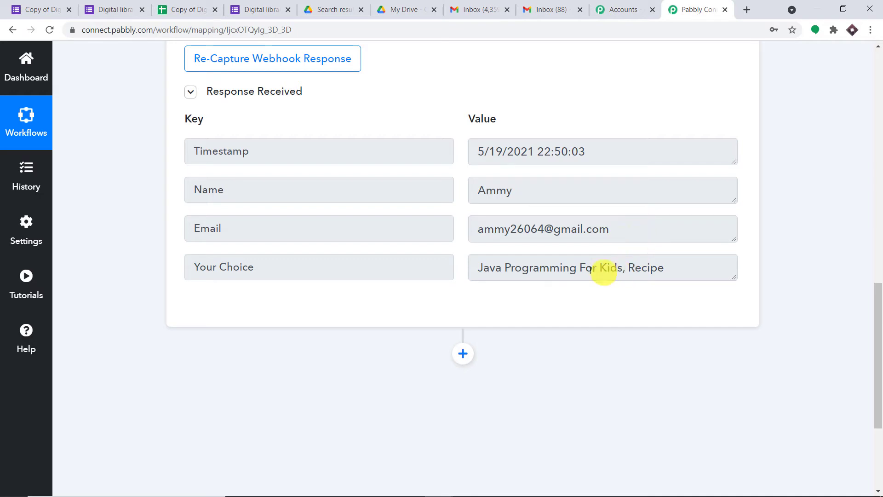
left_click_drag(616, 270, 473, 272)
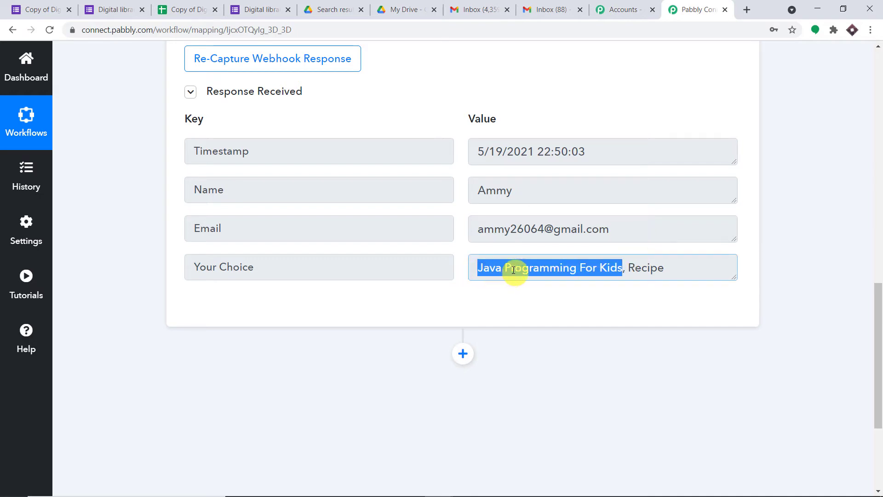
left_click(546, 283)
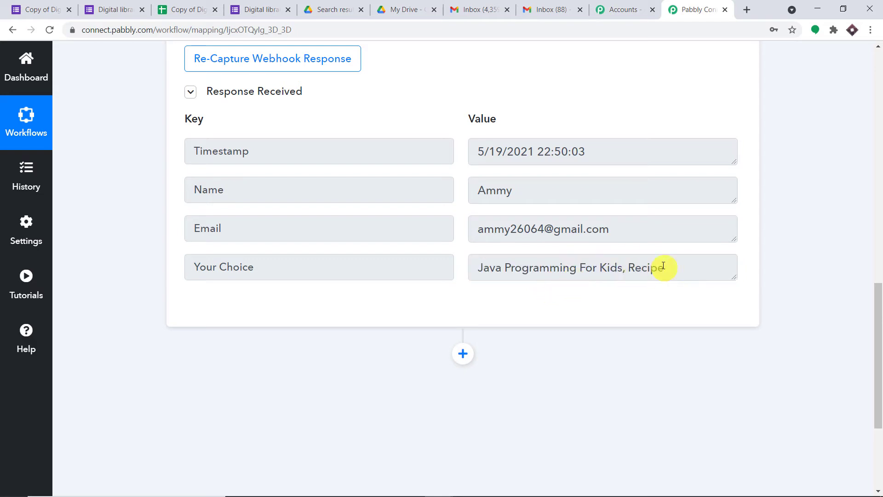
left_click_drag(664, 267, 715, 263)
left_click(655, 265)
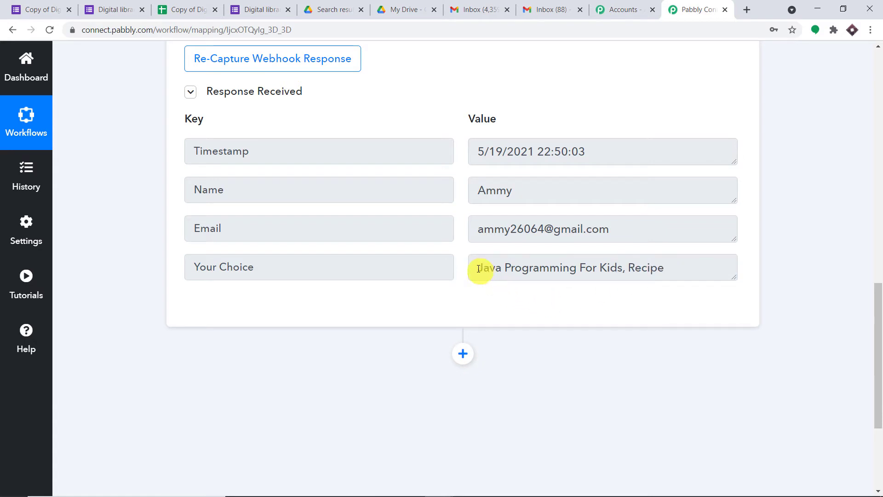
left_click_drag(479, 269, 678, 261)
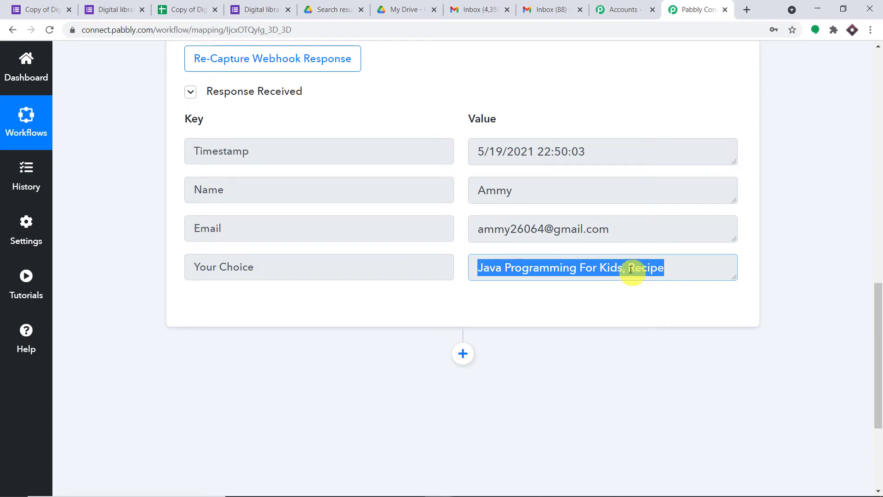
left_click(526, 283)
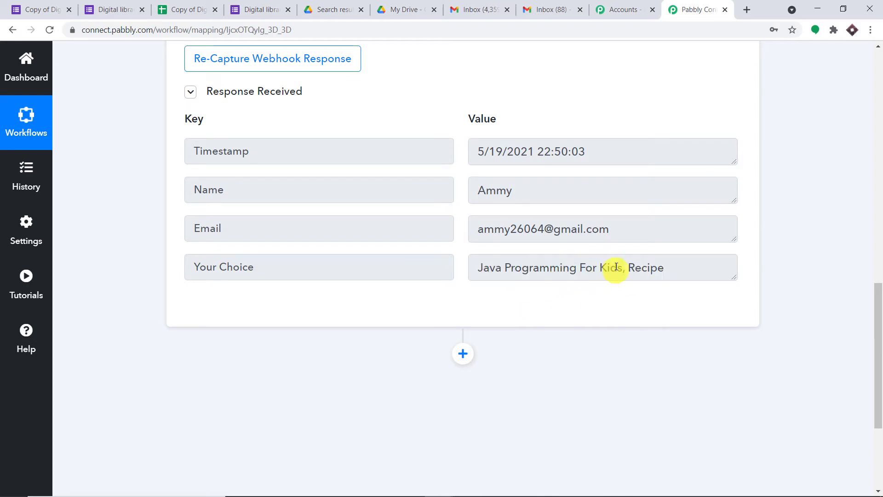
left_click_drag(621, 267, 474, 268)
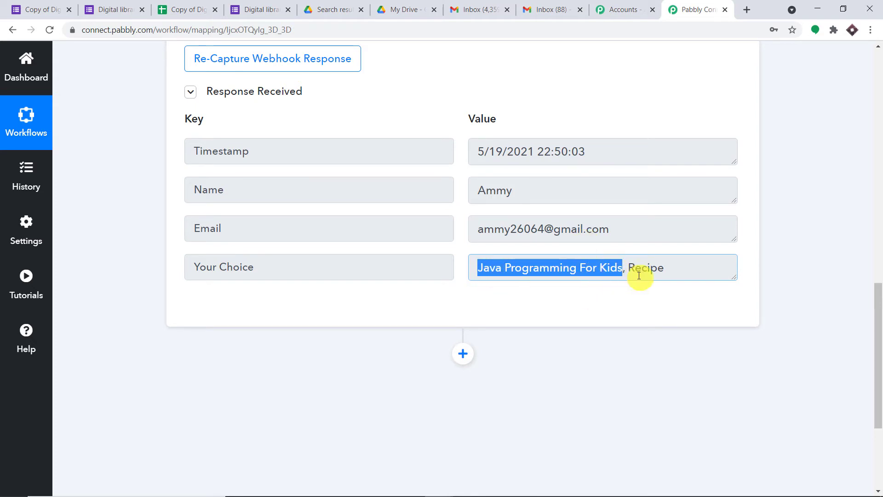
scroll(529, 305, "down", 2)
left_click(463, 238)
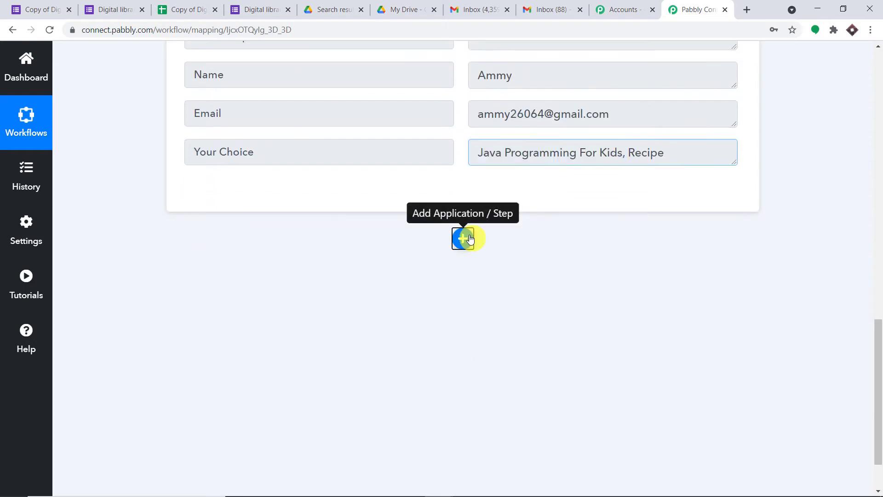
- Add a Text Formatter by Pabbly action with the Split Text event and connect it
scroll(416, 274, "down", 2)
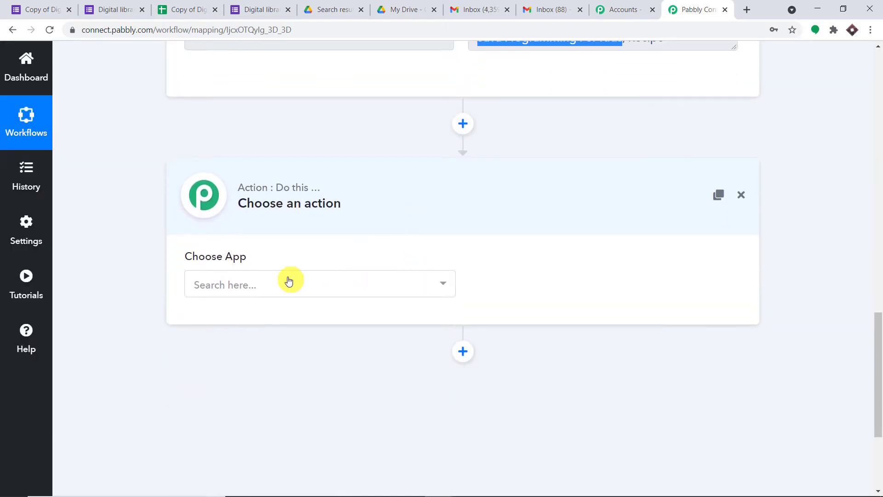
left_click(289, 282)
type("text")
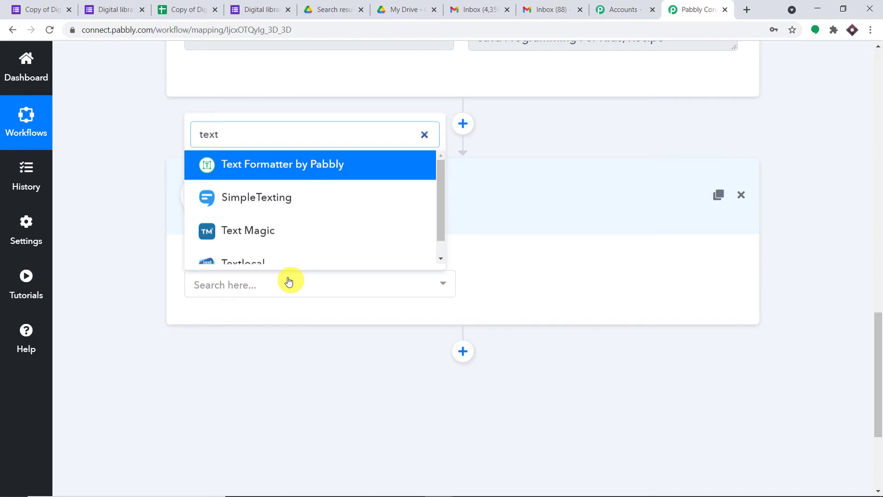
left_click(284, 168)
left_click(599, 279)
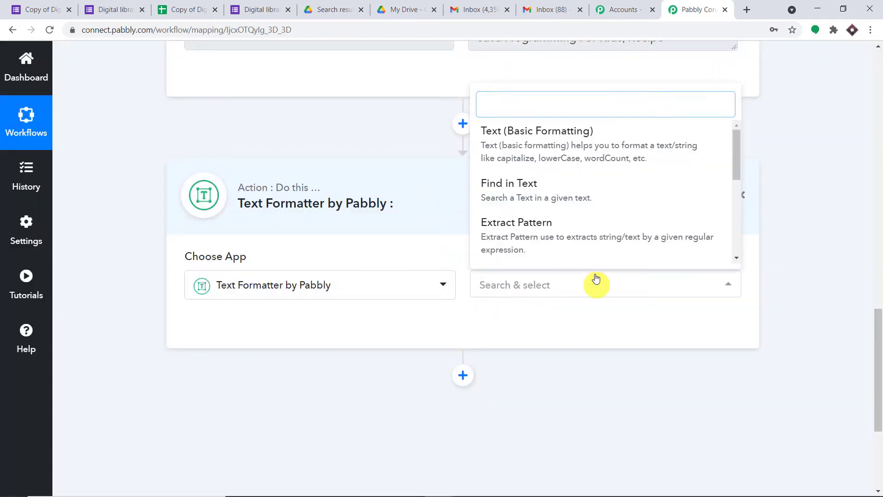
scroll(598, 222, "down", 4)
left_click(570, 153)
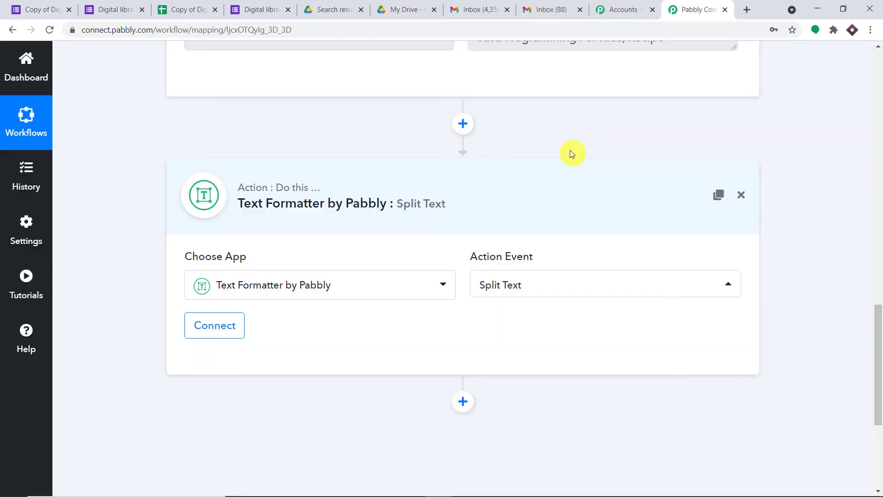
left_click(223, 341)
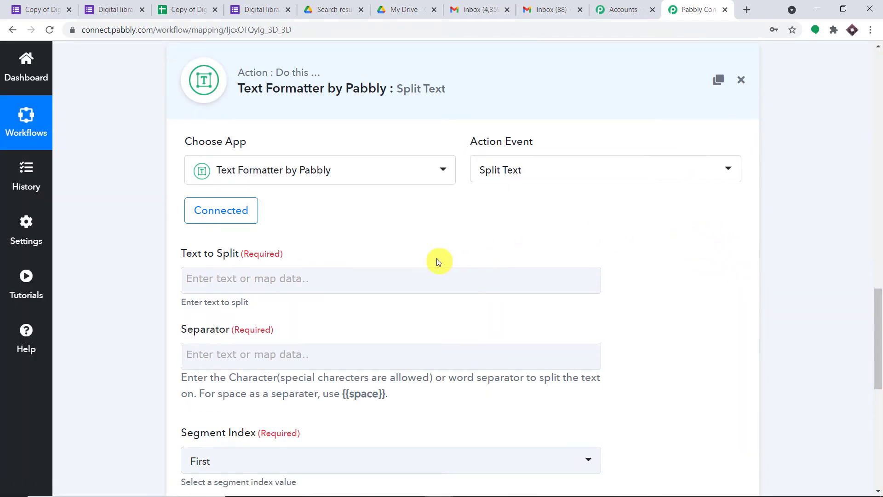
scroll(455, 270, "up", 3)
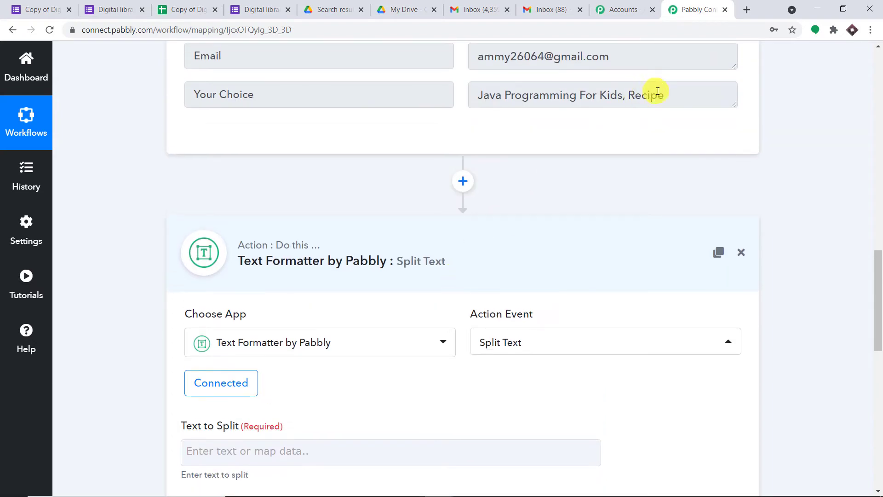
left_click_drag(665, 96, 474, 99)
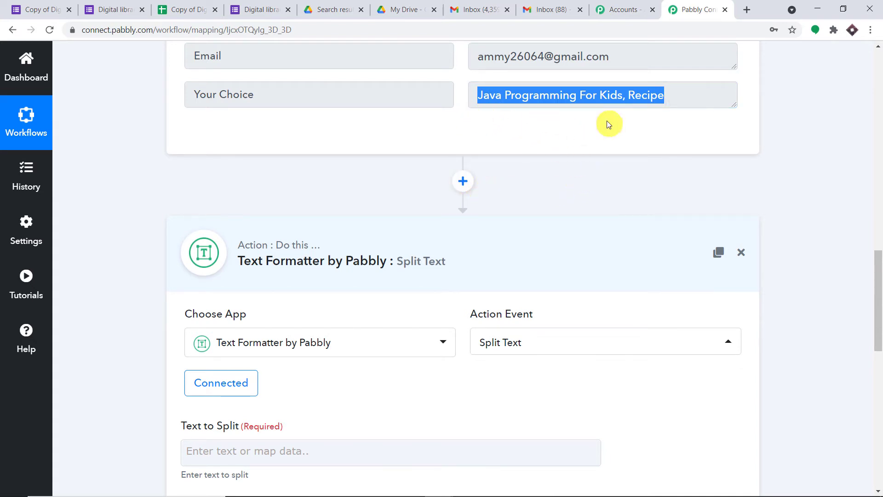
scroll(786, 152, "down", 4)
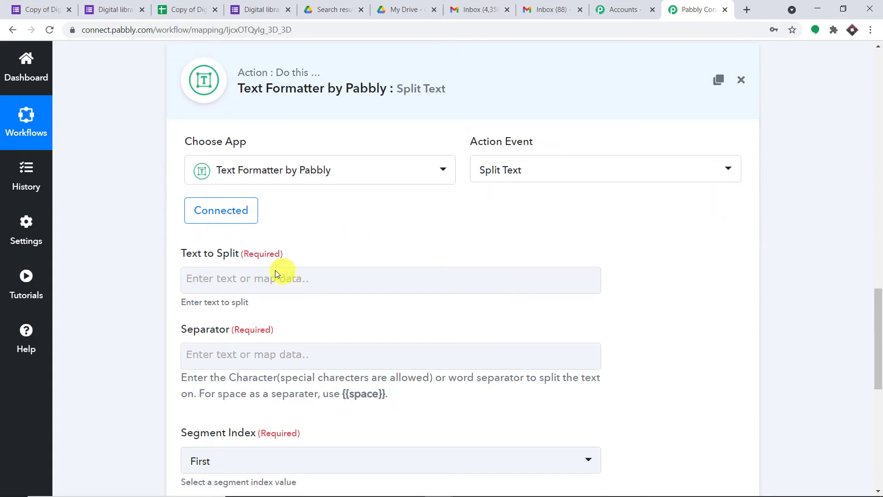
- Map the Google Forms Your Choice answer into Text to Split
left_click(263, 280)
left_click(312, 389)
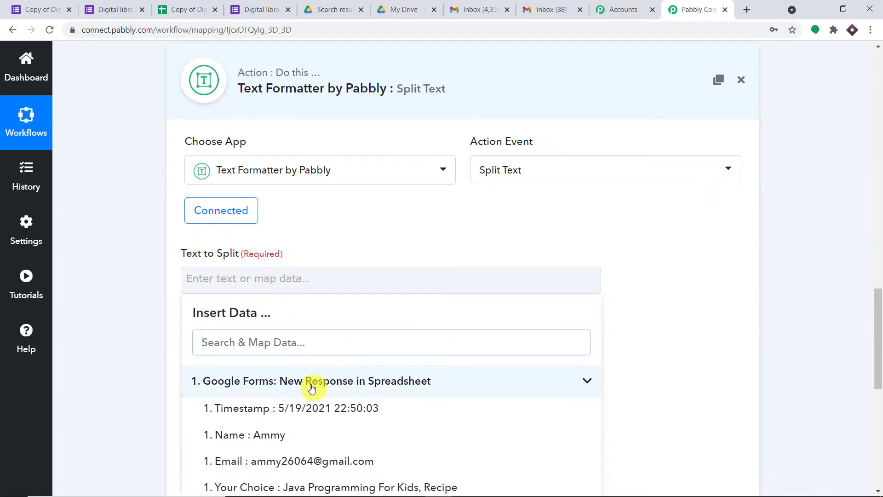
scroll(343, 403, "down", 3)
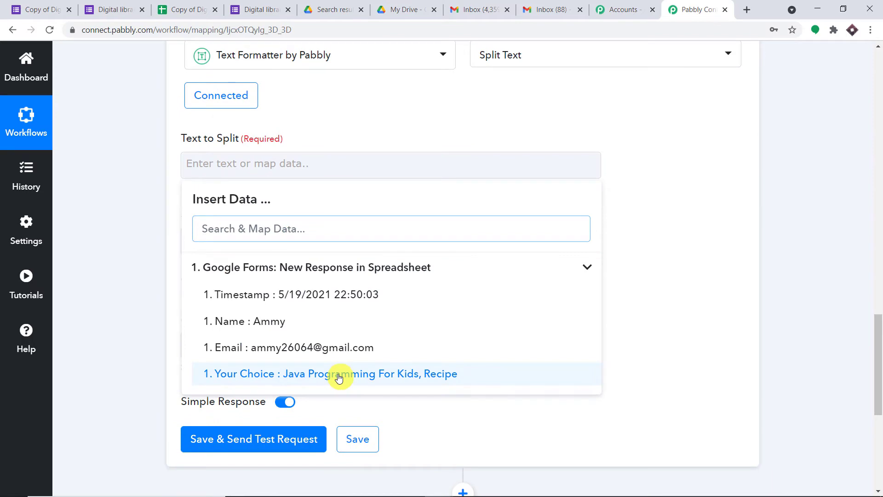
left_click(339, 375)
left_click(719, 161)
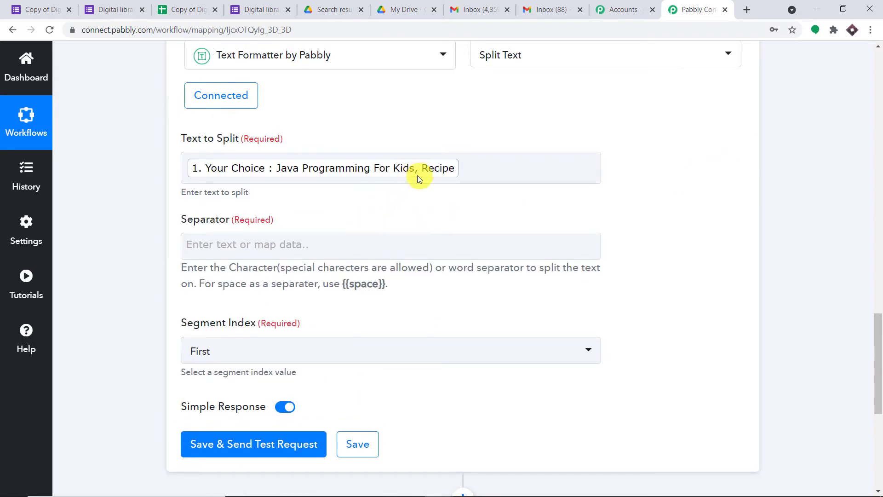
- Set the separator to ',{{space}}' and the Segment Index to All
left_click(306, 249)
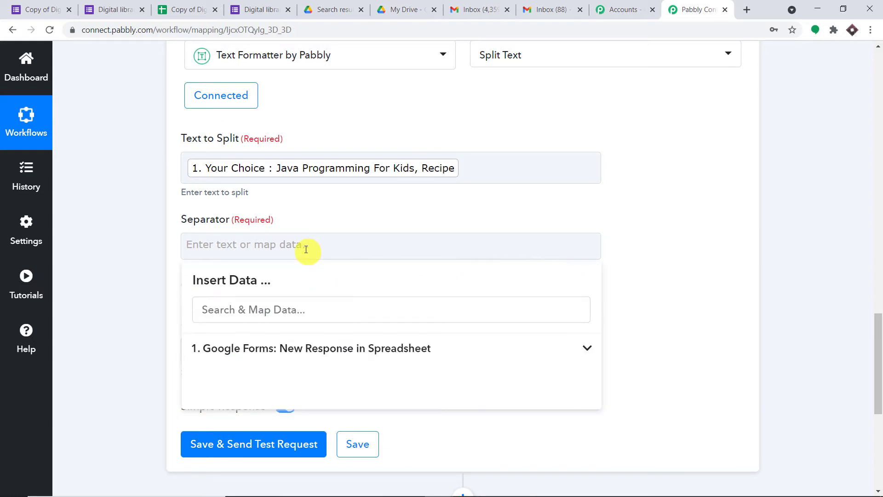
type(",")
left_click(441, 198)
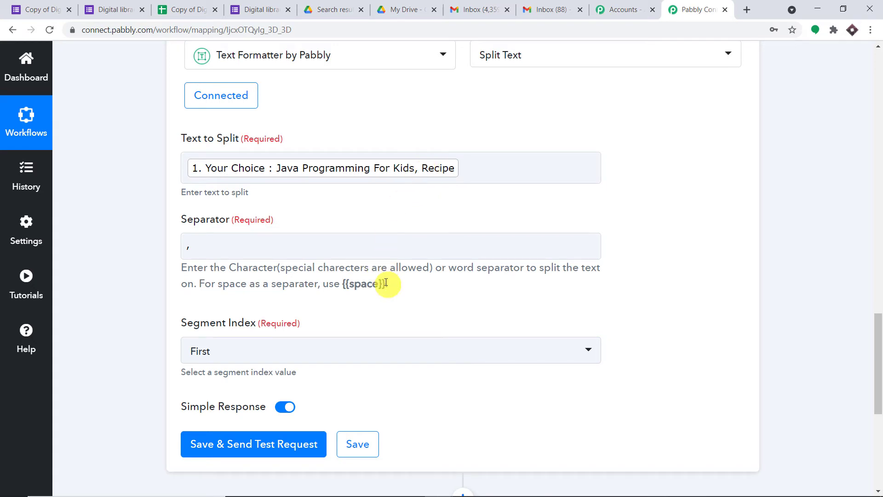
left_click_drag(385, 283, 345, 283)
right_click(346, 285)
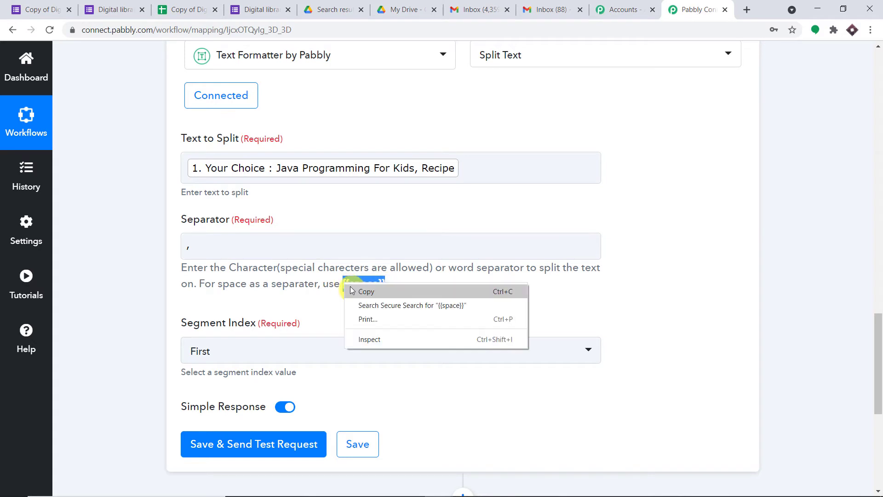
left_click(354, 290)
left_click(219, 246)
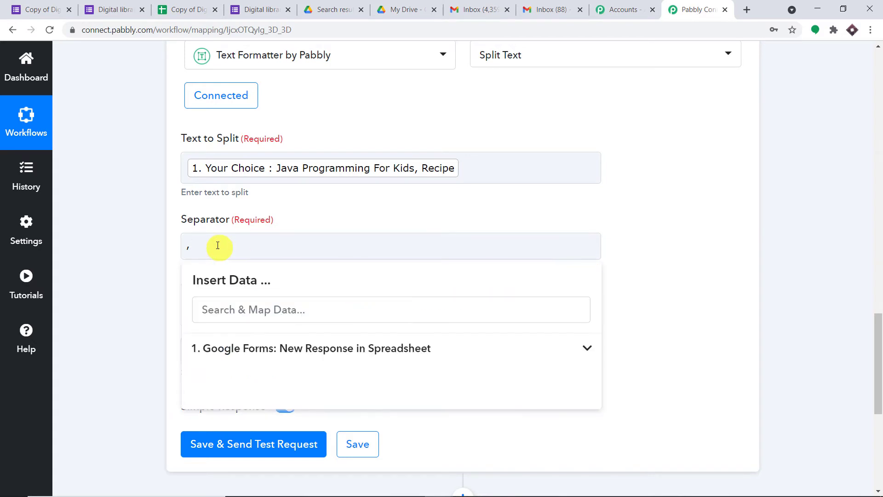
key("ctrl+v")
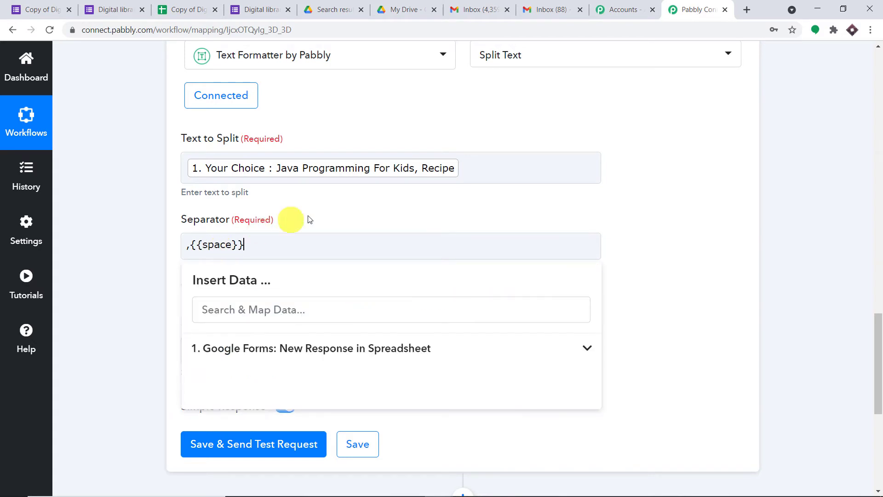
left_click(321, 213)
left_click(247, 347)
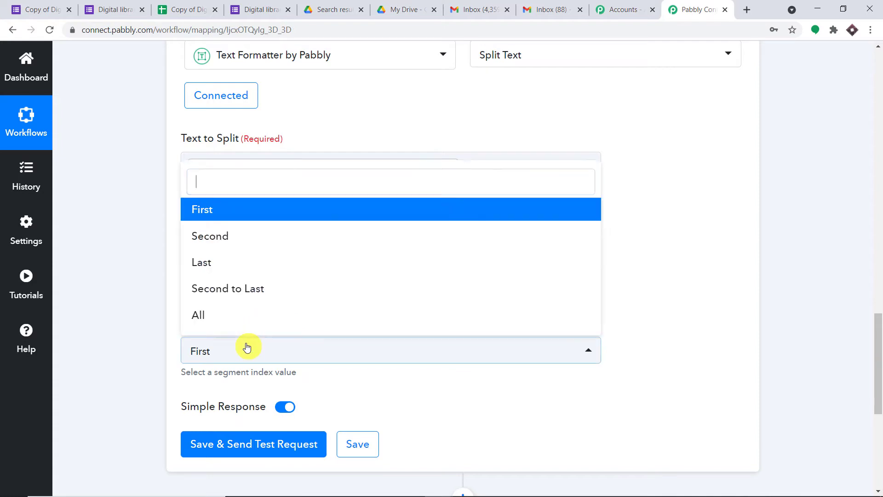
left_click(254, 307)
scroll(716, 169, "down", 3)
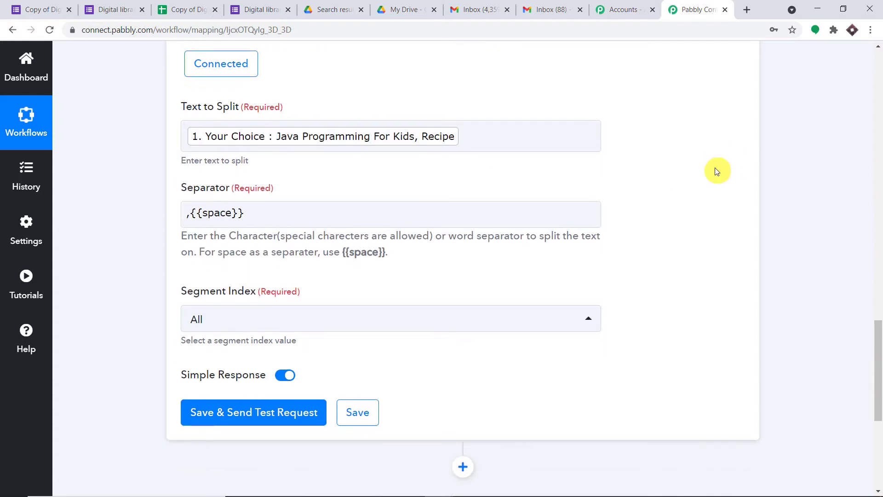
- Save and test the Split Text step, checking Result 0 'Java Programming For Kids' and Result 1 'Recipe'
left_click(296, 329)
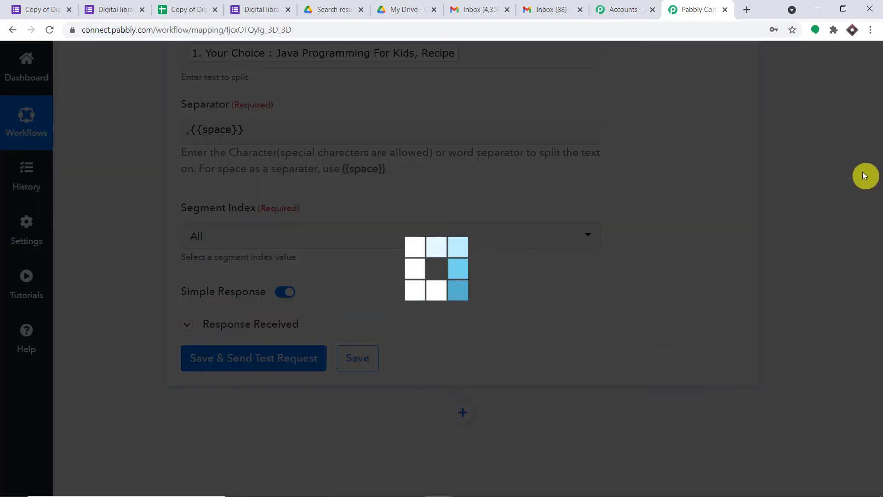
scroll(824, 199, "down", 3)
scroll(808, 199, "down", 1)
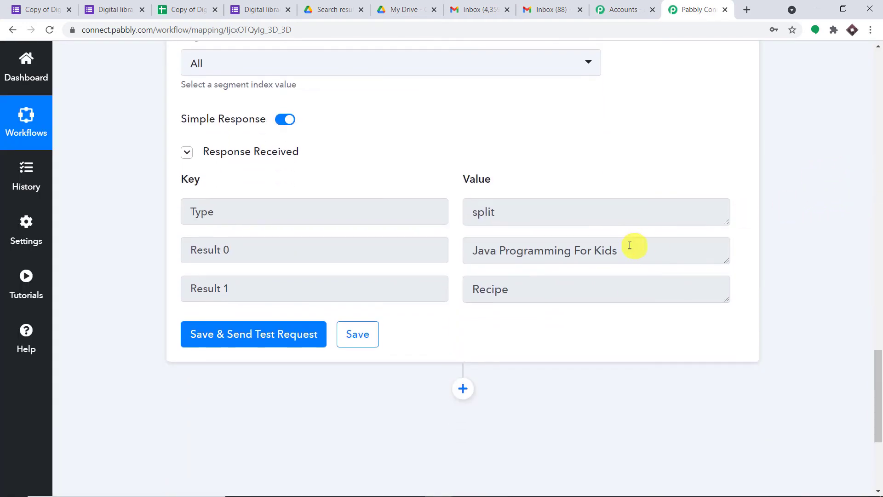
left_click_drag(627, 250, 458, 254)
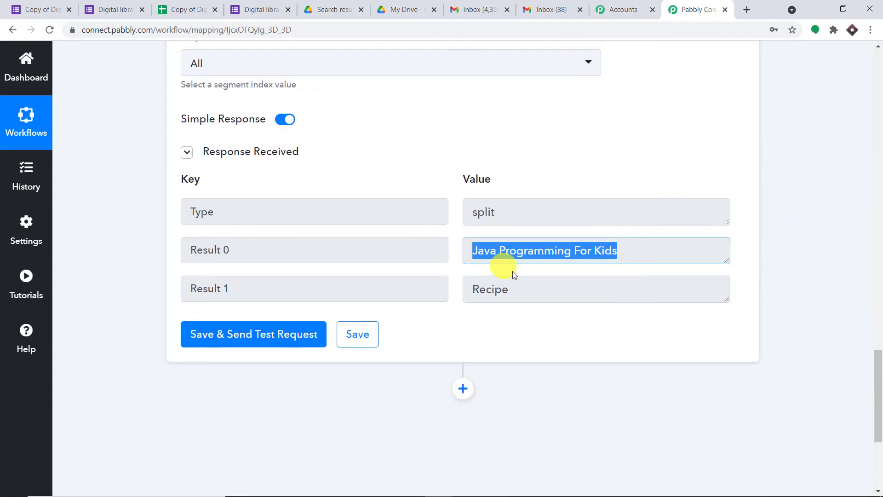
left_click_drag(503, 292, 467, 282)
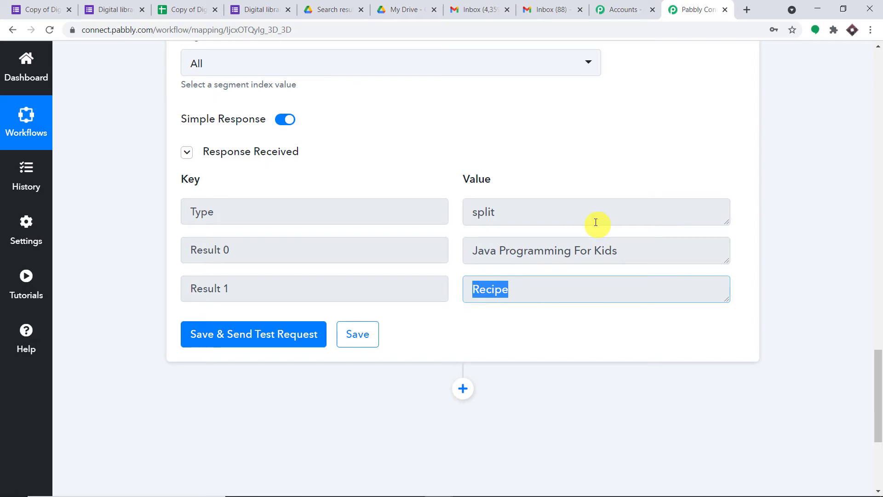
left_click(487, 249)
left_click_drag(472, 251, 617, 246)
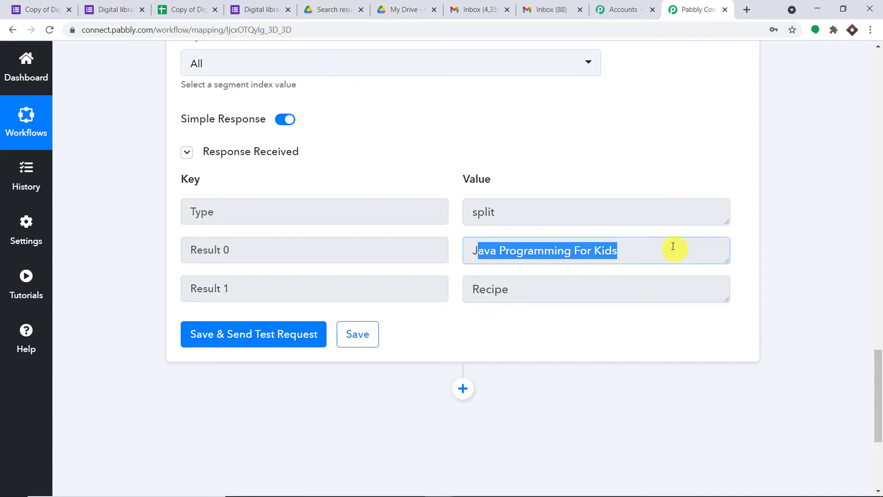
left_click_drag(556, 285, 437, 295)
- Review the test response further, highlighting the Java Programming For Kids and Recipe results
scroll(473, 219, "up", 6)
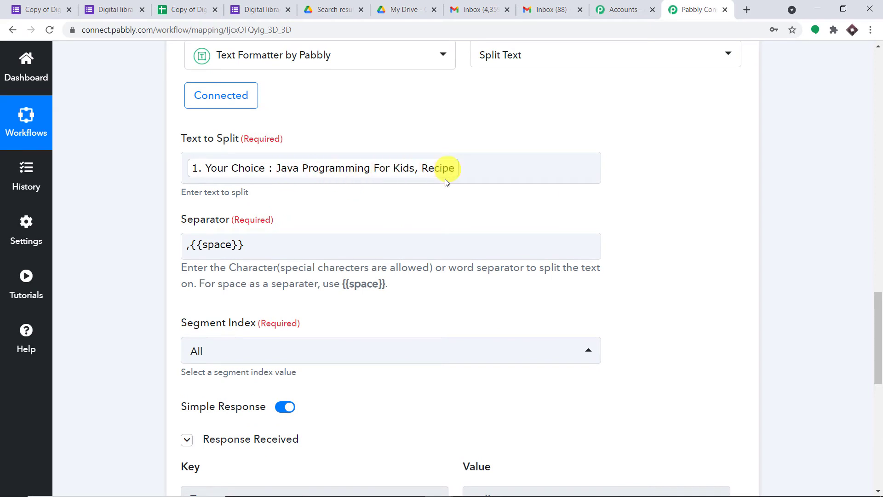
scroll(451, 184, "down", 5)
left_click_drag(469, 308, 651, 303)
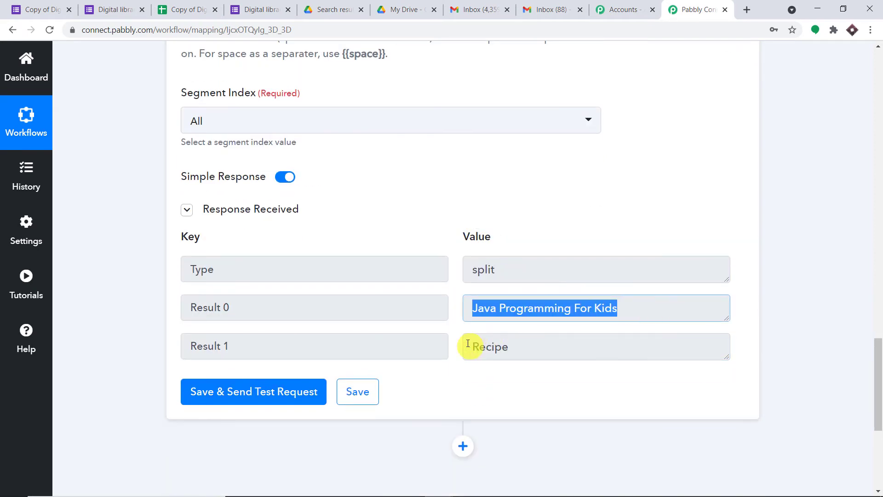
left_click_drag(469, 346, 515, 347)
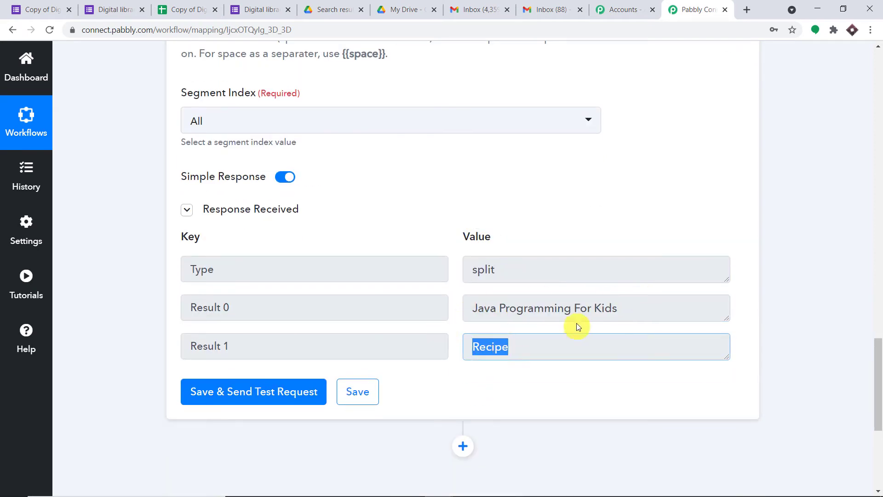
scroll(560, 247, "down", 3)
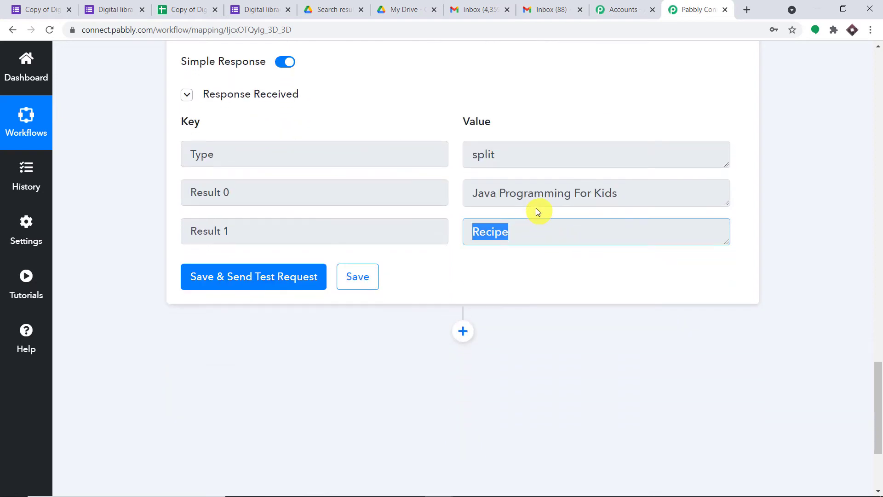
left_click(745, 137)
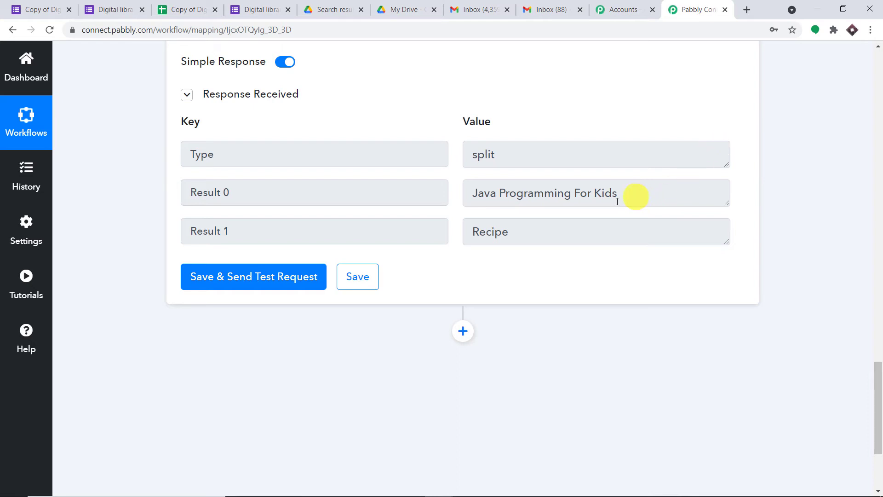
left_click_drag(530, 230, 466, 231)
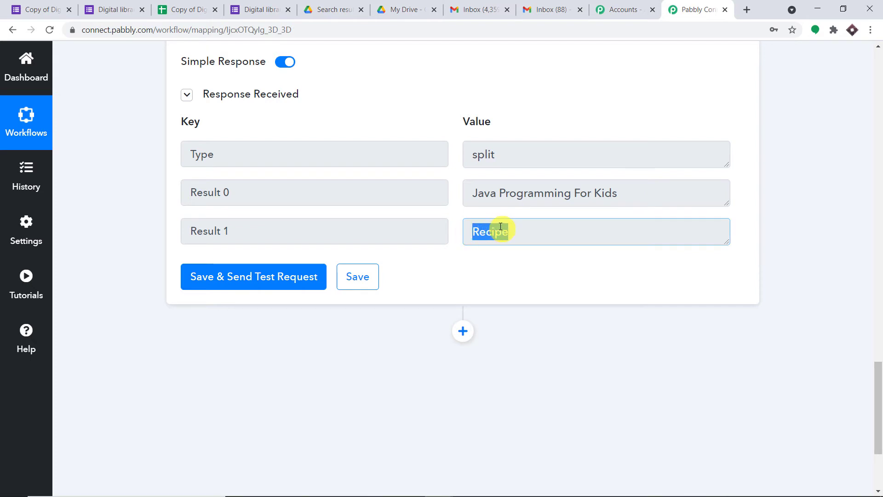
left_click(572, 258)
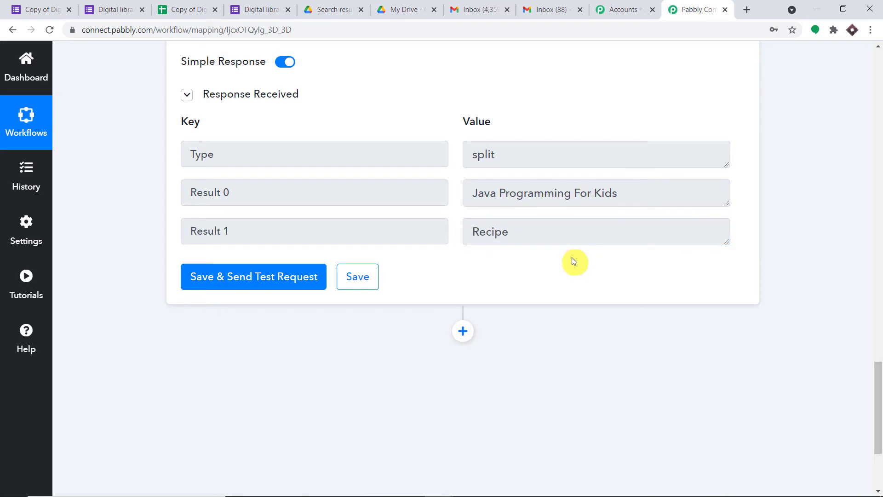
left_click_drag(624, 193, 469, 193)
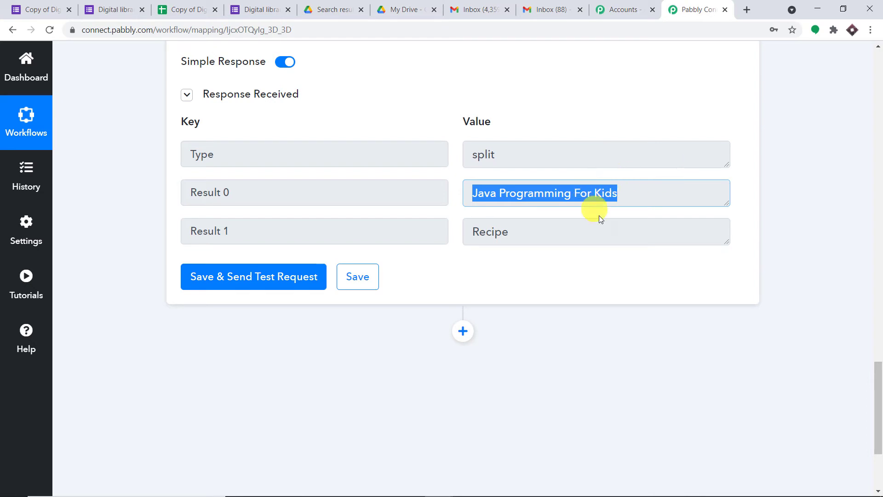
left_click_drag(605, 228, 651, 191)
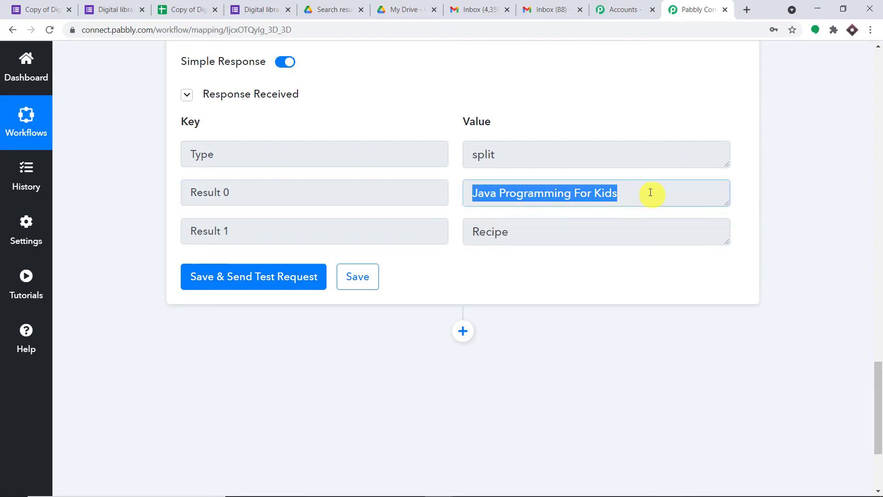
mouse_move(504, 234)
left_mouse_down()
mouse_move(472, 234)
mouse_move(503, 235)
left_mouse_up()
left_click_drag(509, 235, 472, 234)
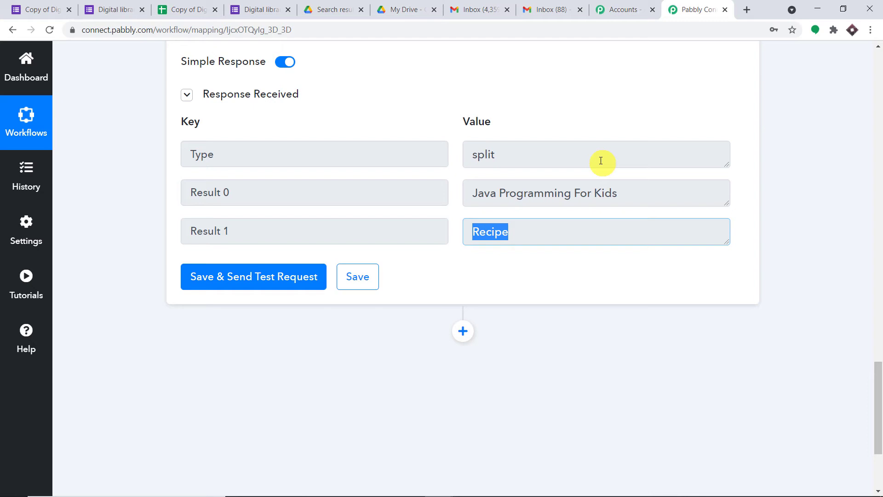
scroll(648, 151, "down", 1)
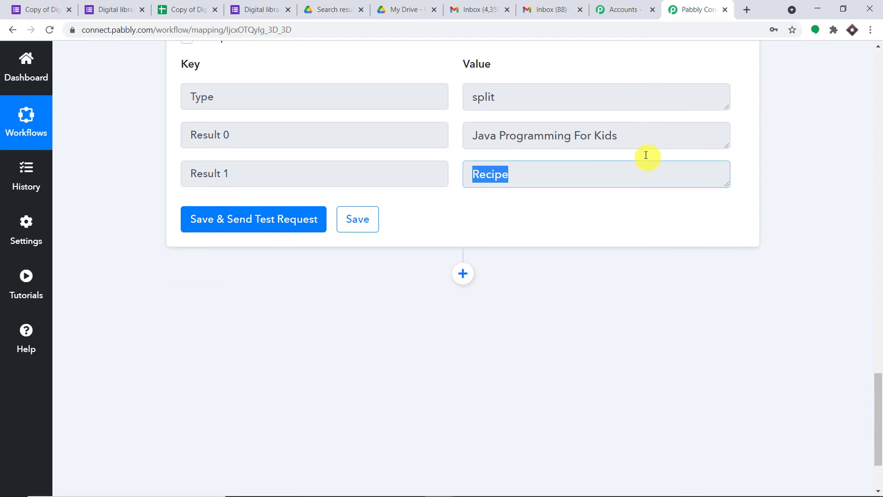
scroll(478, 234, "down", 1)
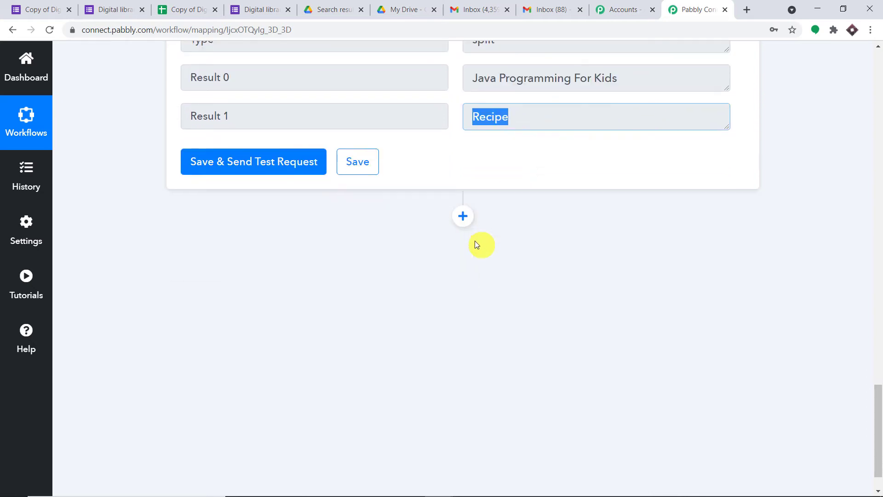
- Add a Router by Pabbly step after the split step
left_click(463, 217)
scroll(575, 205, "down", 2)
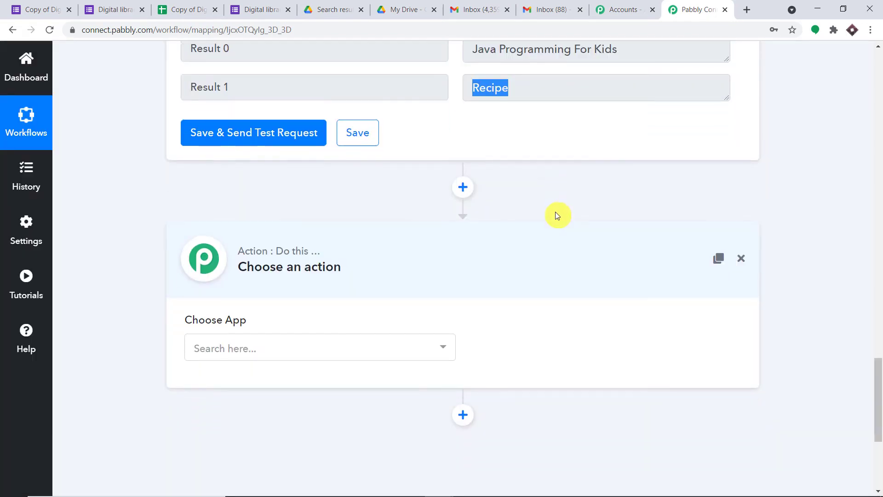
left_click(284, 270)
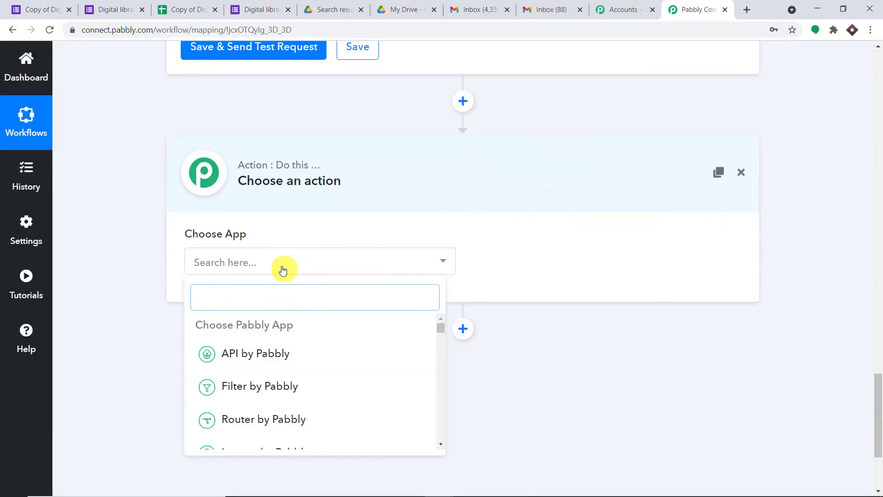
type("rout")
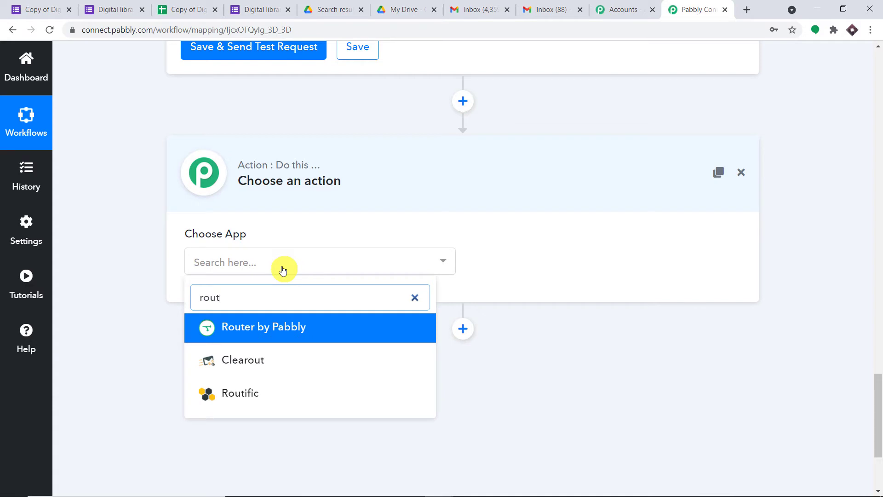
left_click(297, 325)
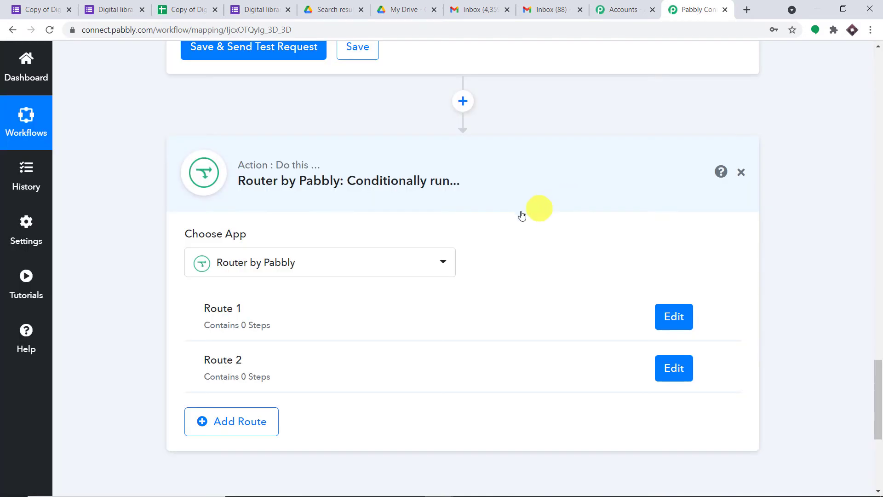
- Check Route 1's settings without changes, then add a third route to the router
left_click(664, 319)
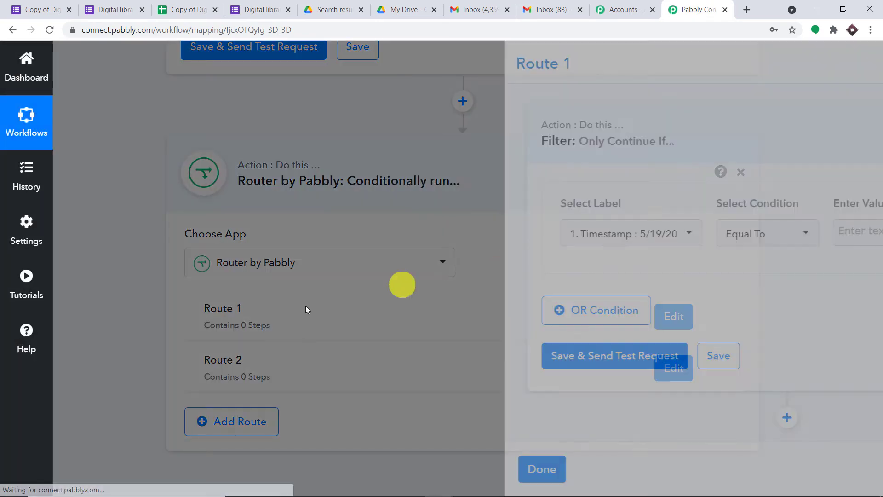
left_click(853, 55)
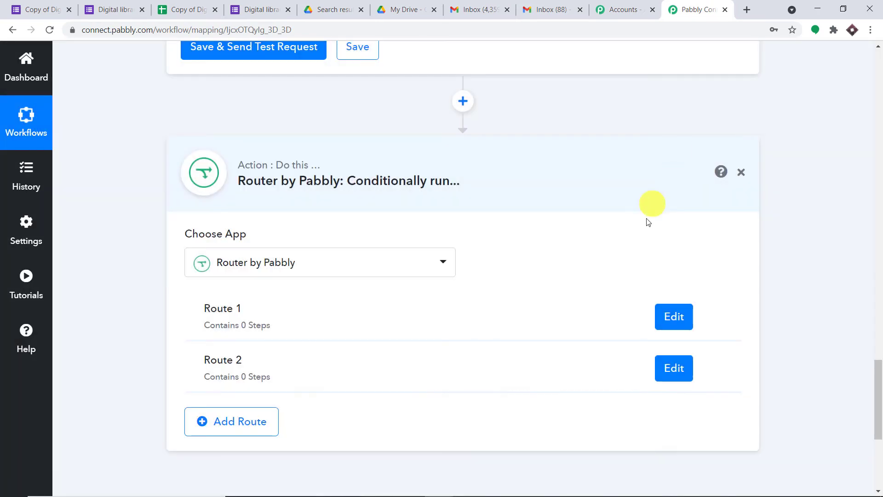
scroll(699, 281, "down", 1)
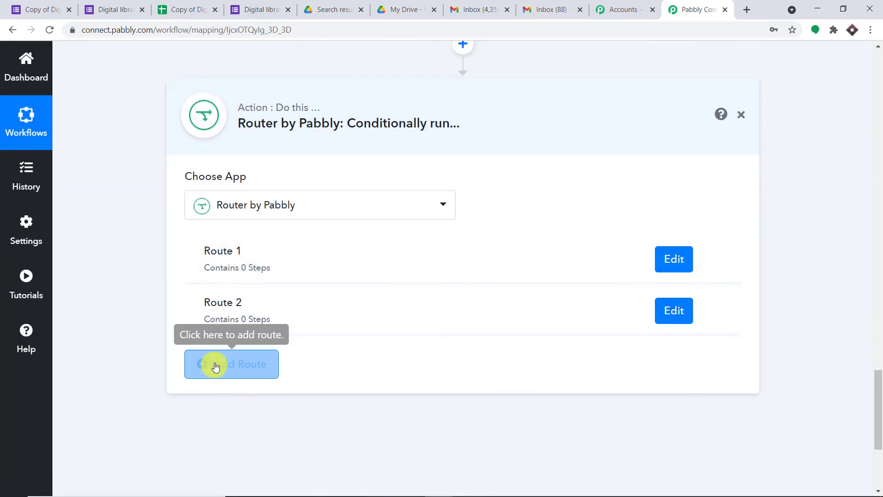
left_click(220, 364)
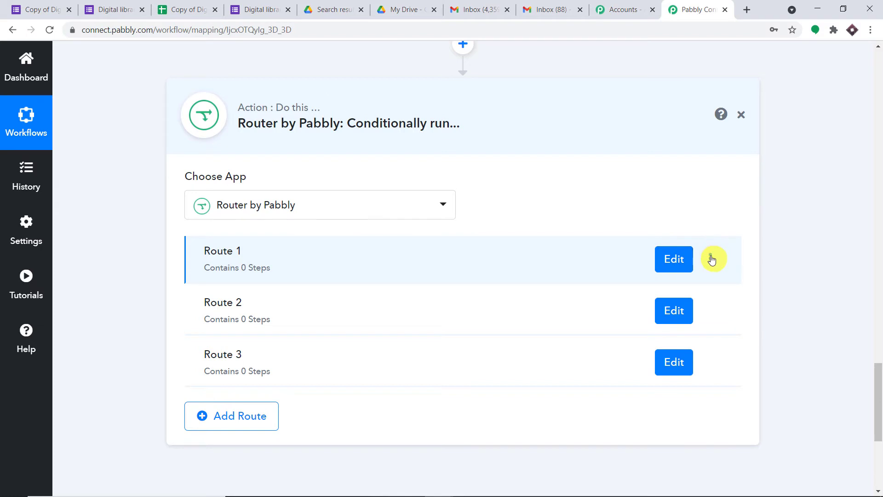
- Rename Route 1 to 'Both PDFs Selected'
left_click(712, 260)
left_click(651, 280)
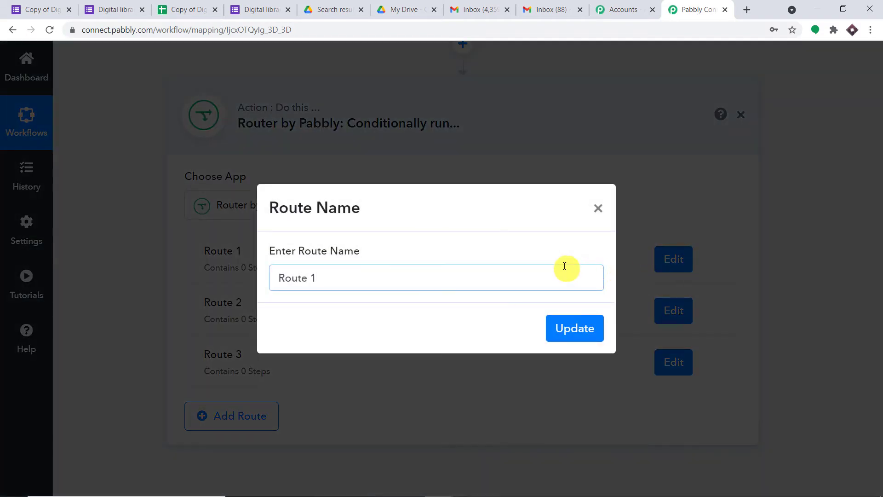
key("BackSpace")
key("BackSpace")
key("BackSpace")
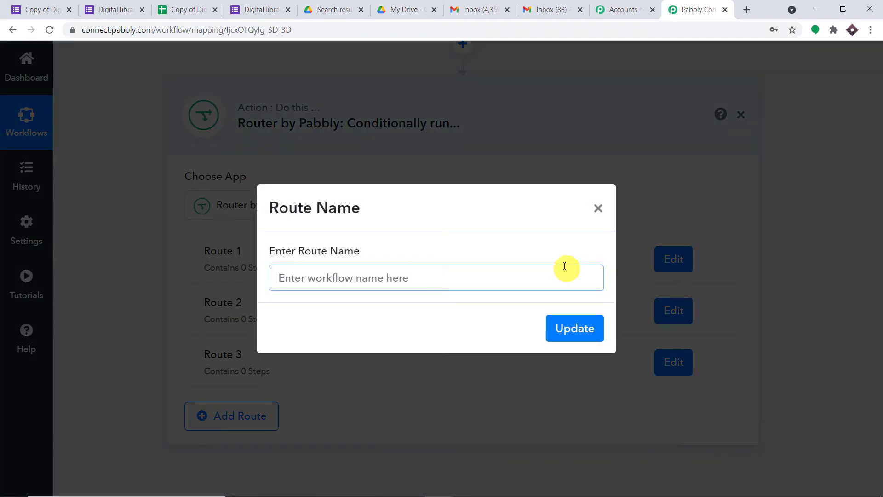
type("Ammy S")
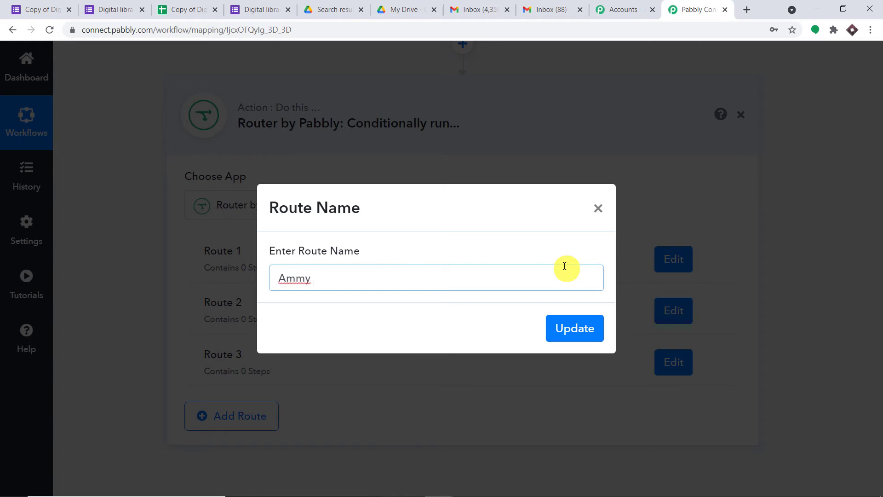
key("BackSpace")
key("BackSpace")
key("BackSpace")
key("BackSpace")
type("Both PDFS")
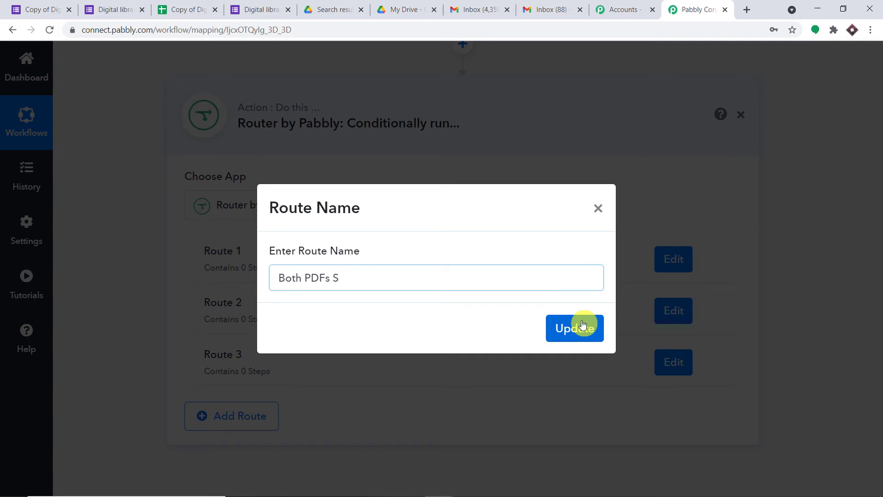
type("ele cted")
left_click(583, 325)
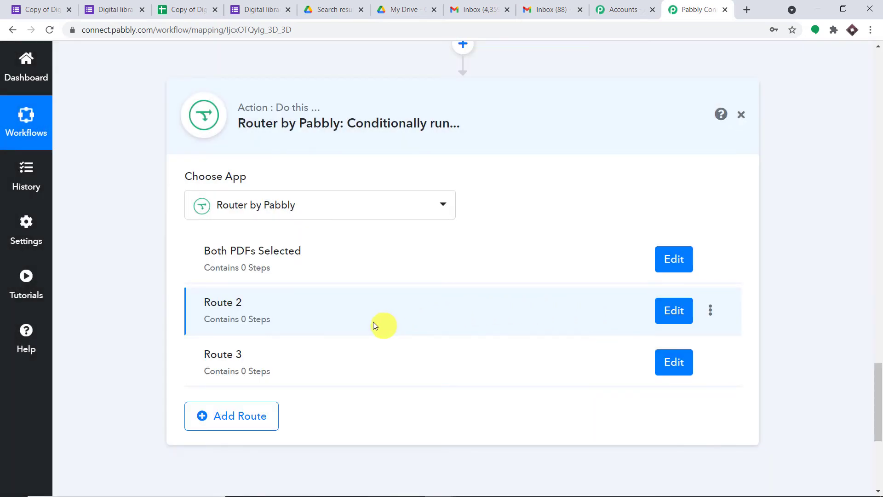
- Rename Route 2 to 'Recipe Selected'
left_click(712, 309)
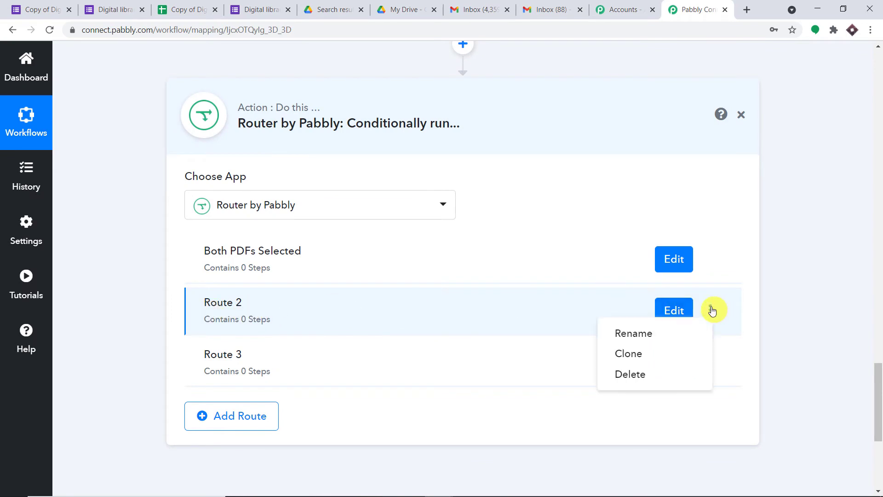
left_click(663, 330)
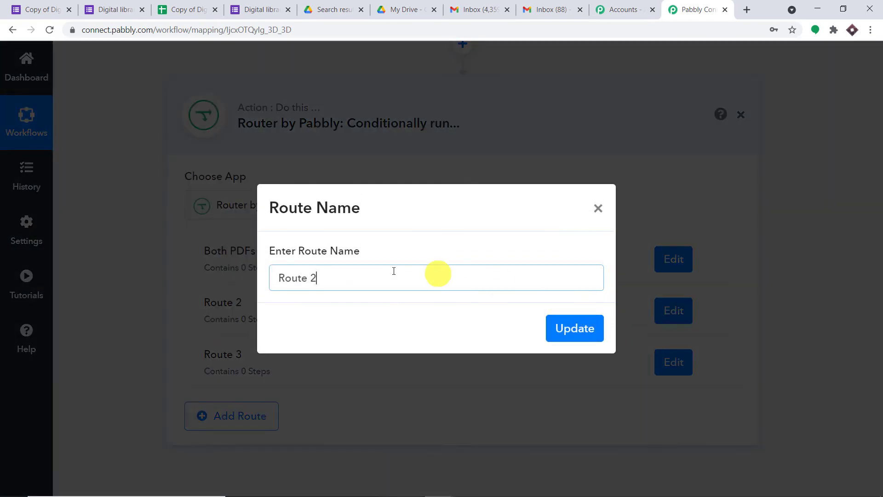
left_click_drag(355, 274, 270, 278)
key("BackSpace")
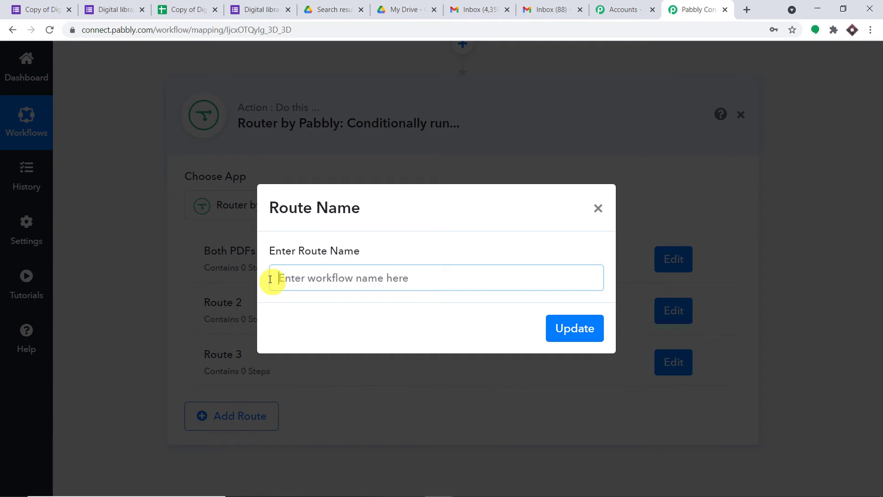
type("Recipe S")
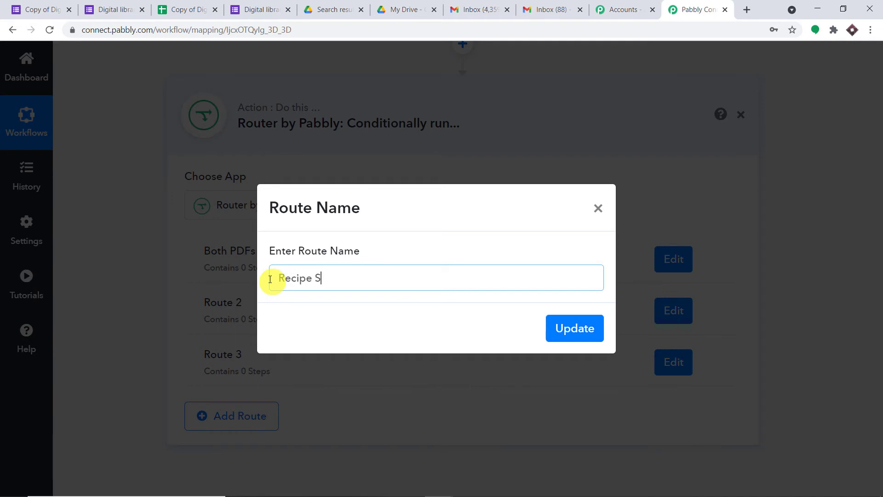
type("elected")
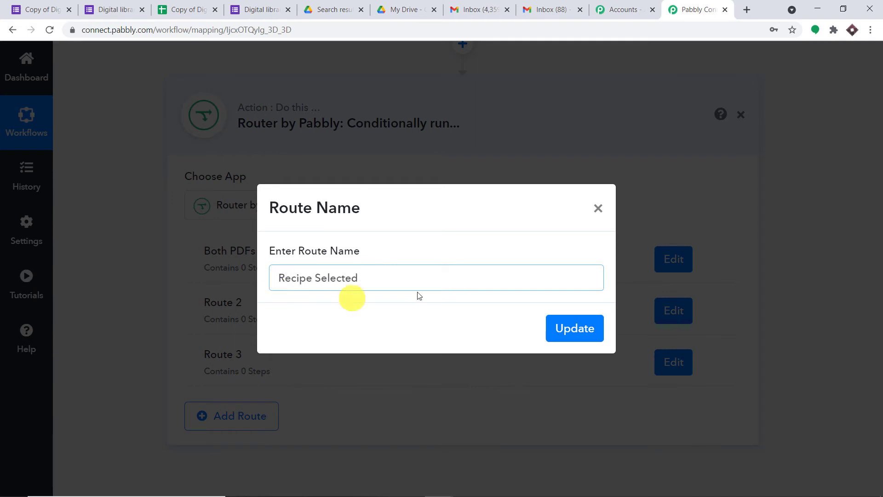
left_click(564, 328)
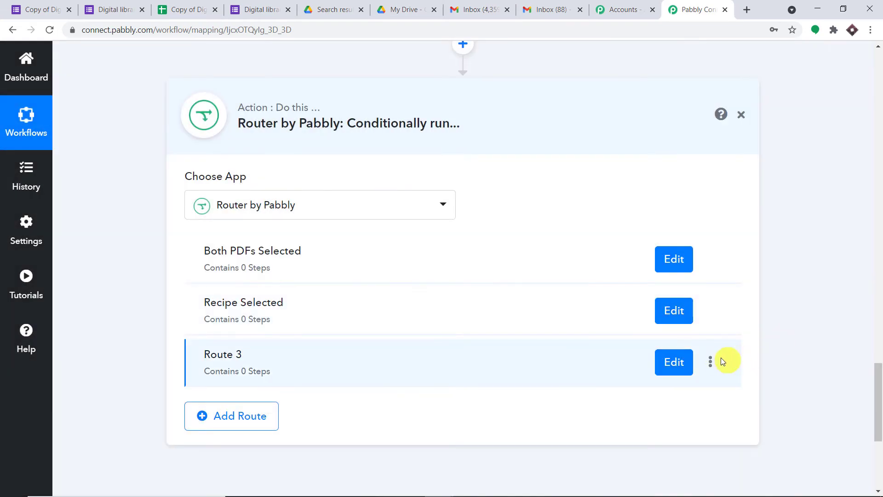
- Rename Route 3 to 'Java Programming For Kids Selected', then open the Both PDFs Selected filter
left_click(710, 363)
left_click(636, 385)
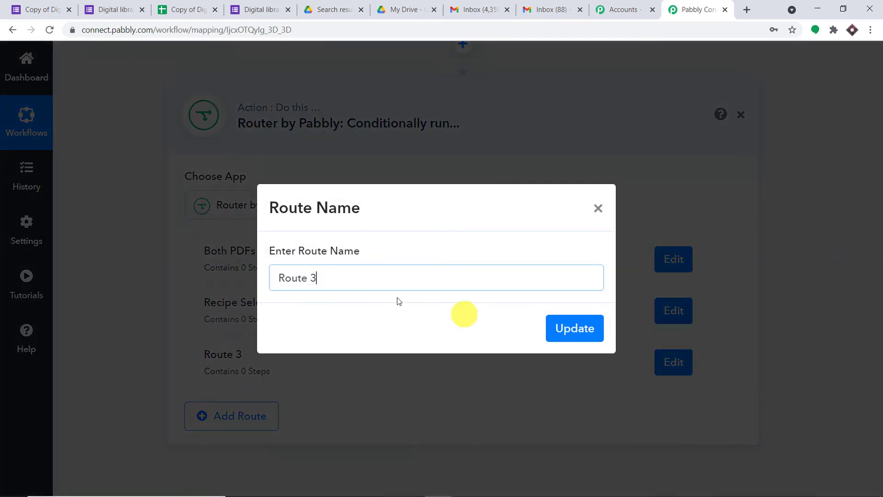
left_click_drag(340, 278, 256, 277)
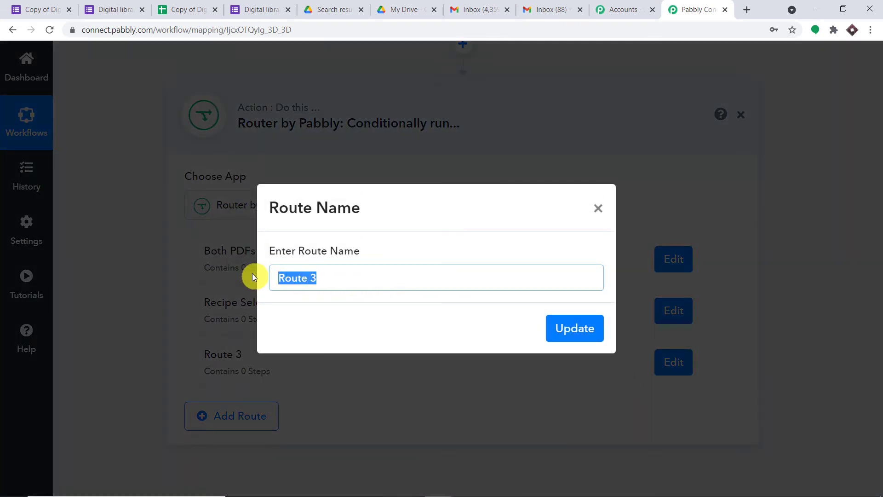
key("BackSpace")
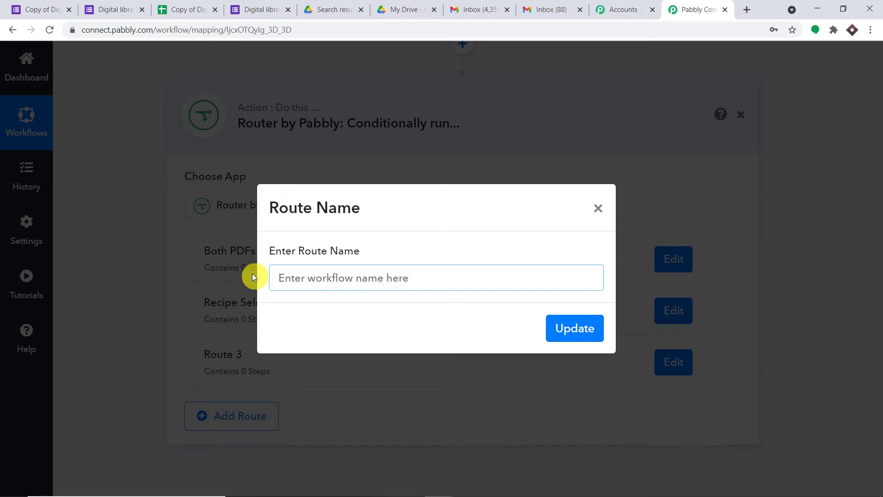
type("Java Pro")
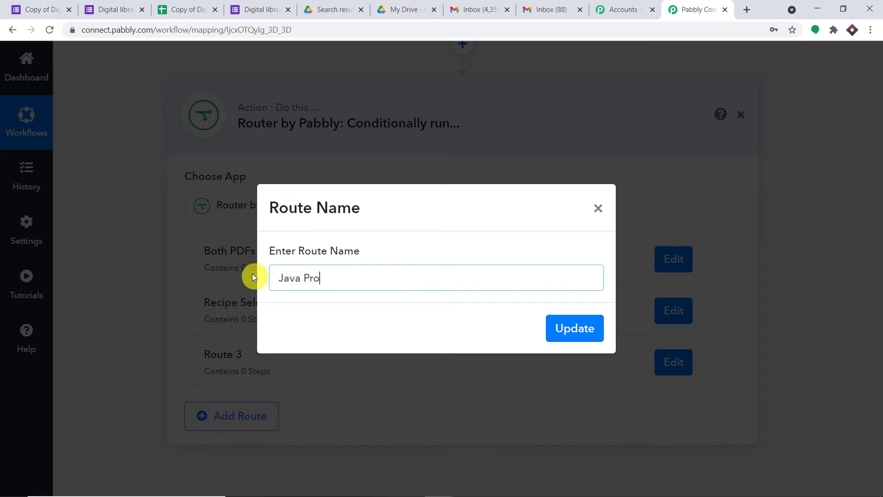
type("gramming For Kids")
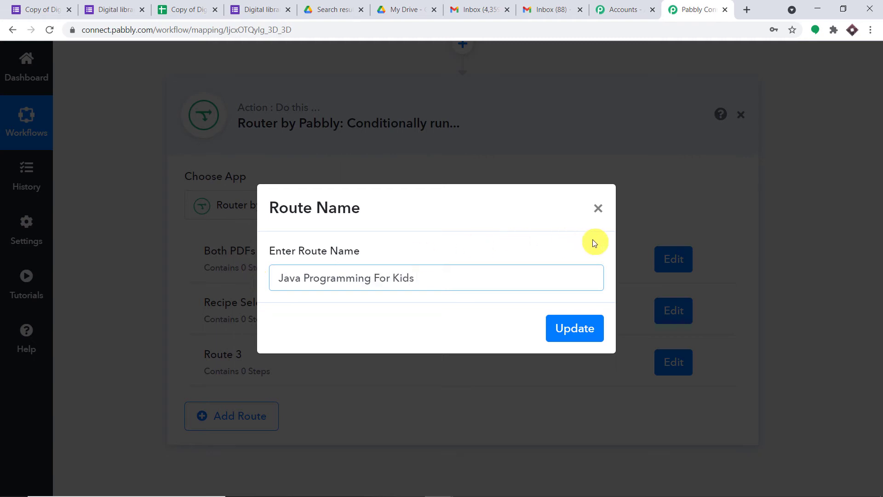
left_click(568, 336)
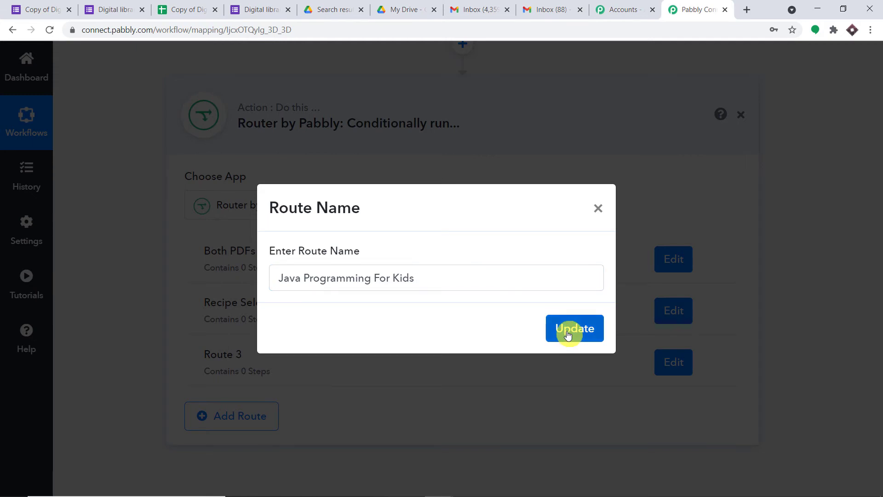
left_click(435, 277)
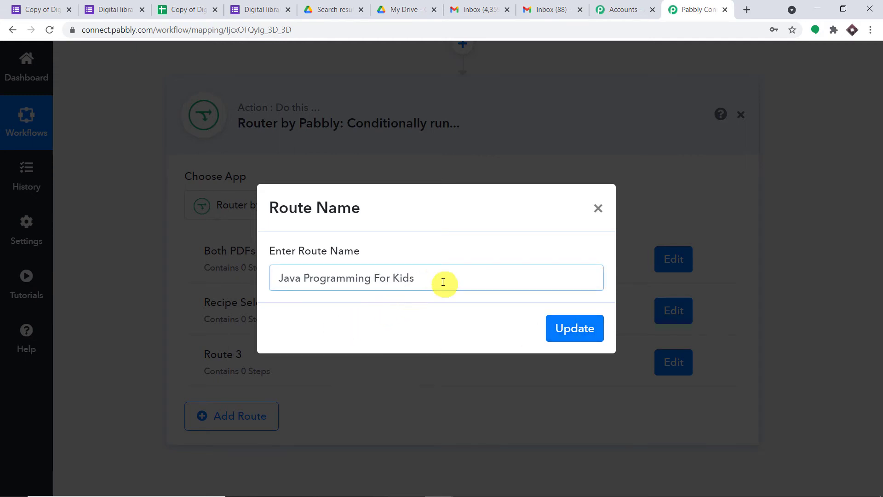
type("See")
type("lecte")
type("d")
left_click(581, 327)
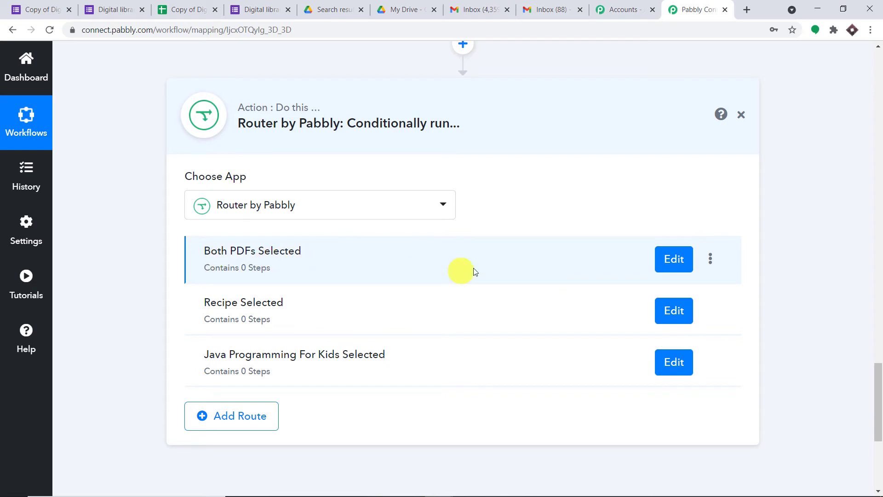
left_click(669, 259)
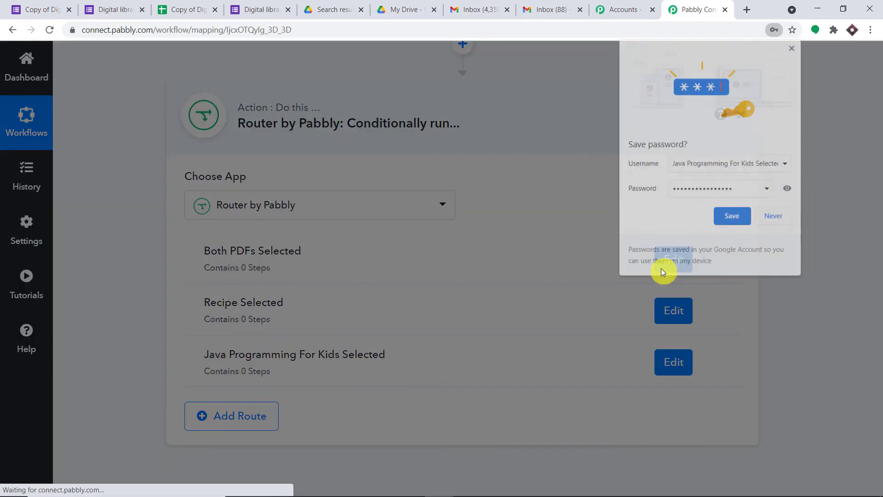
- Filter on Your Choice containing ',' and test it until the condition returns true
left_click(793, 47)
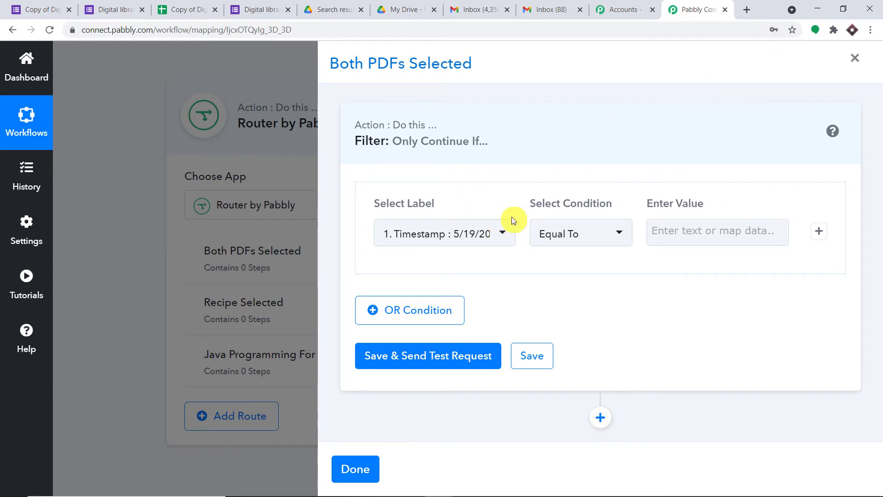
left_click(481, 236)
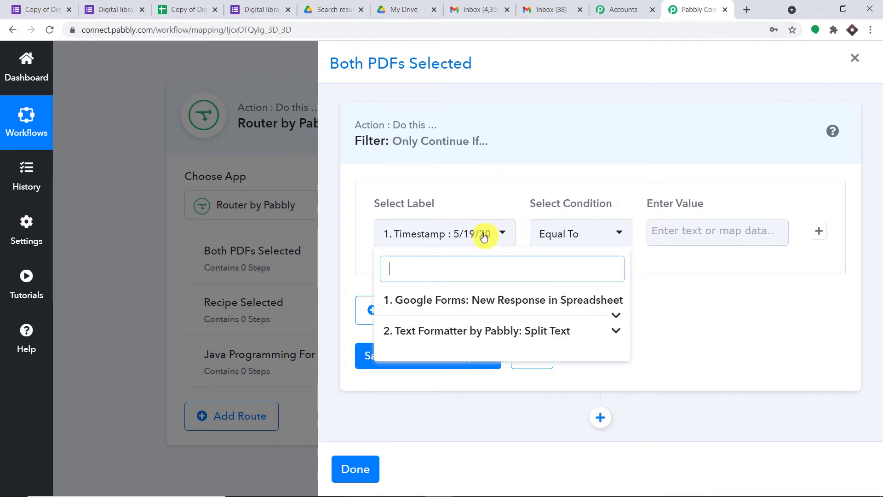
left_click(479, 300)
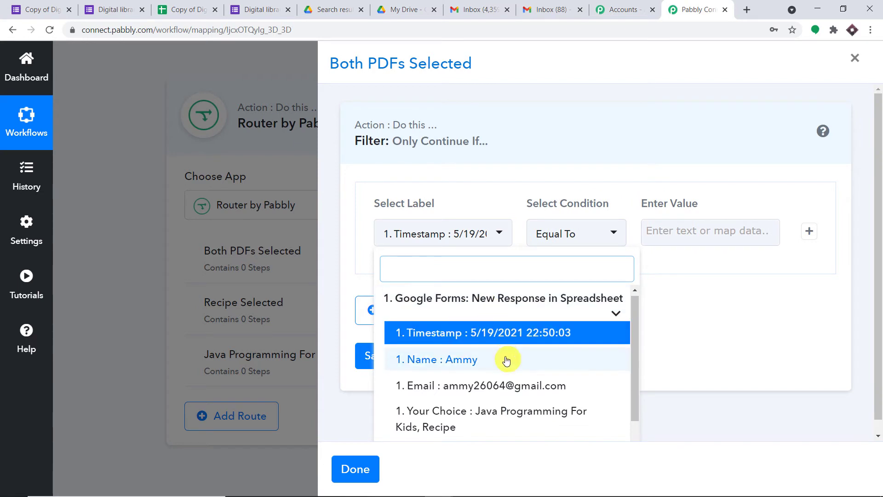
scroll(508, 377, "down", 1)
left_click(509, 399)
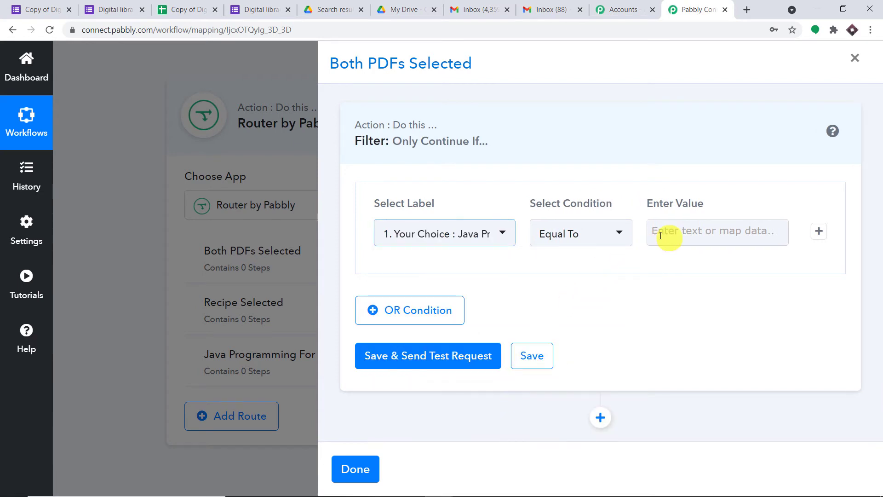
left_click(606, 239)
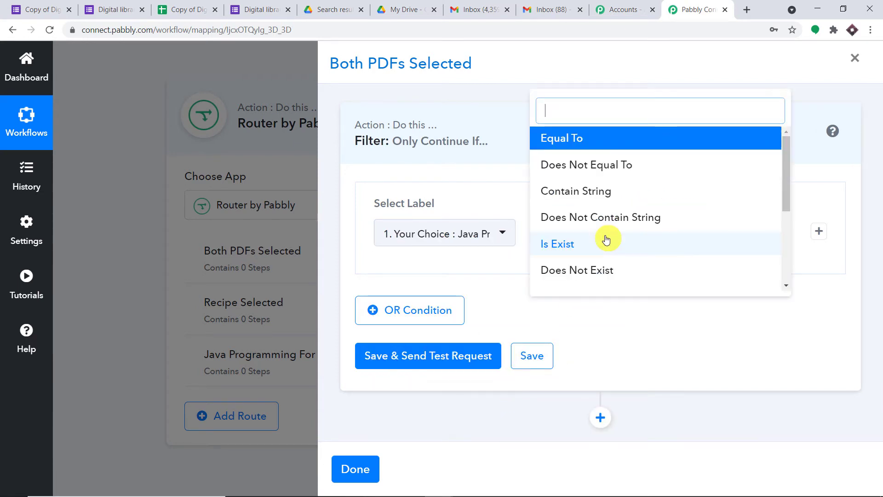
left_click(600, 191)
left_click(655, 231)
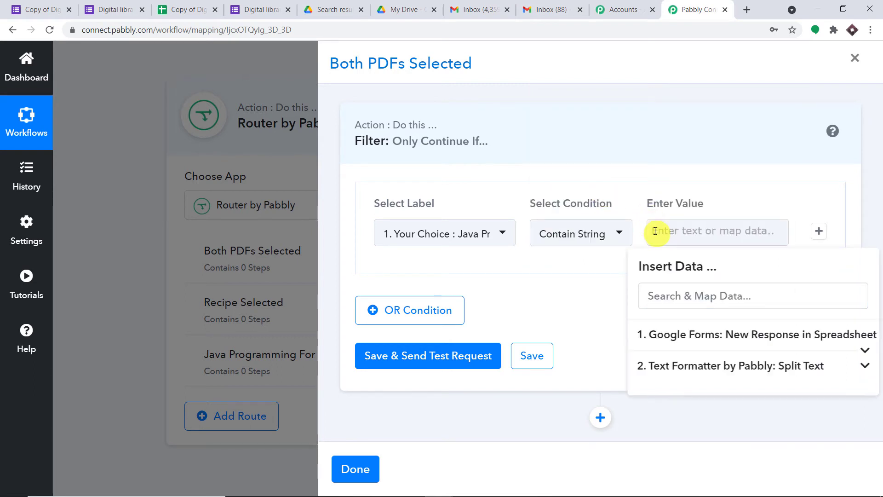
type(",")
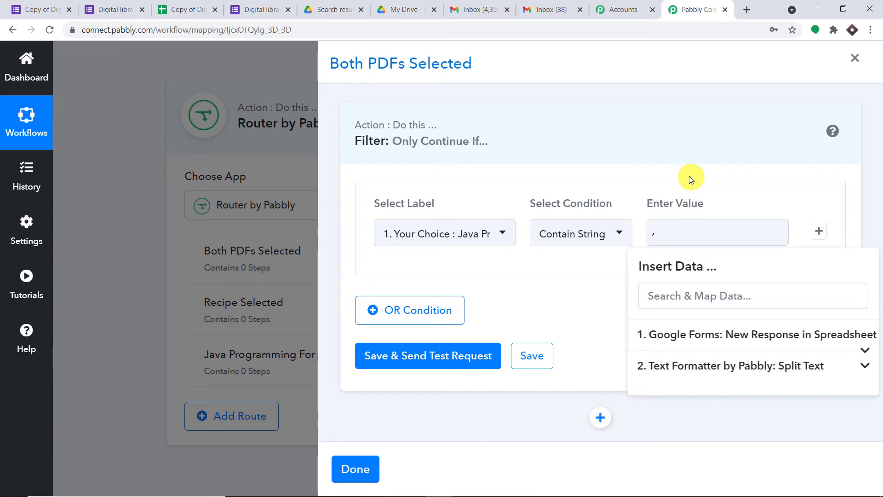
left_click(598, 272)
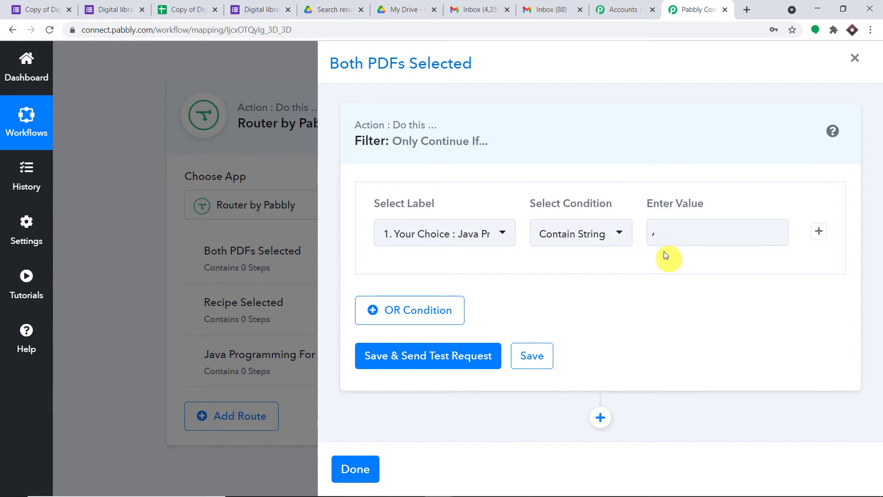
left_click(502, 360)
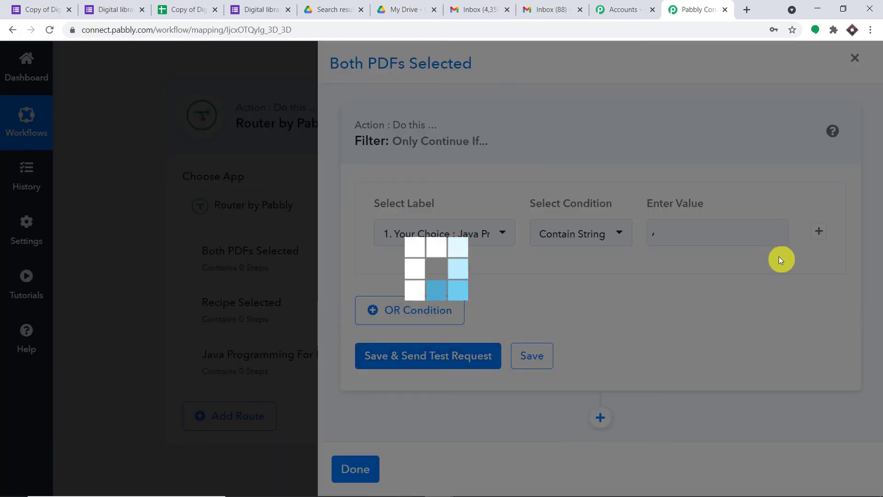
scroll(777, 260, "down", 3)
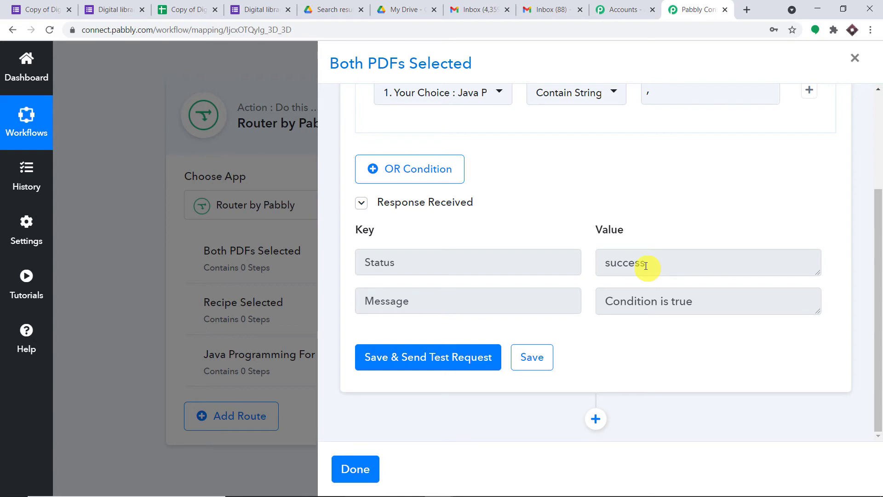
- Add a Google Drive 'Share a File' action after the filter and begin connecting an account
left_click(596, 419)
left_click_drag(880, 256, 879, 364)
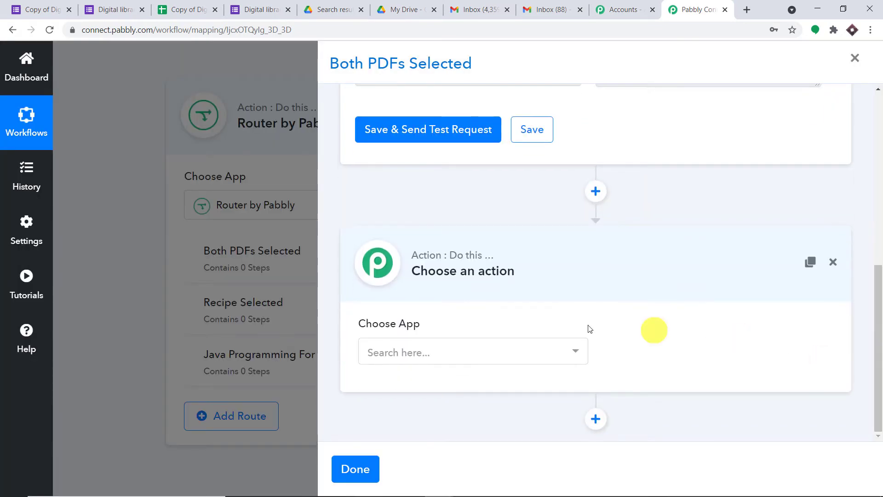
left_click(441, 348)
type("g")
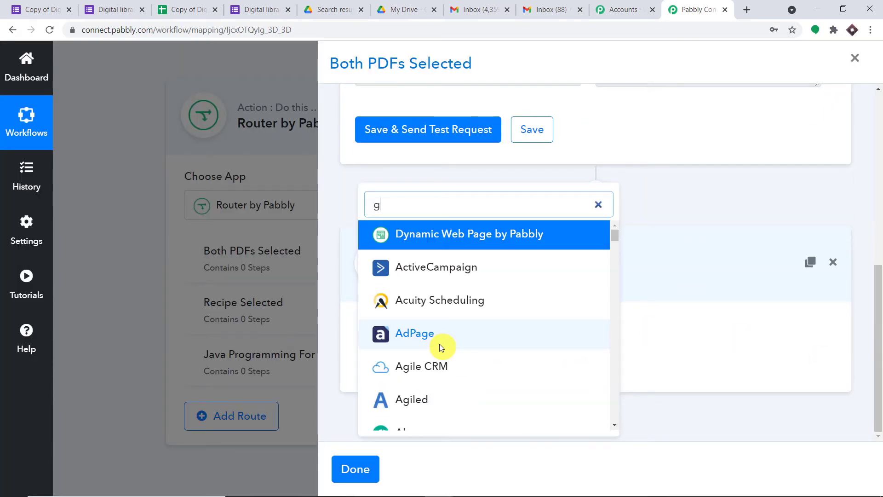
type("oogle drive")
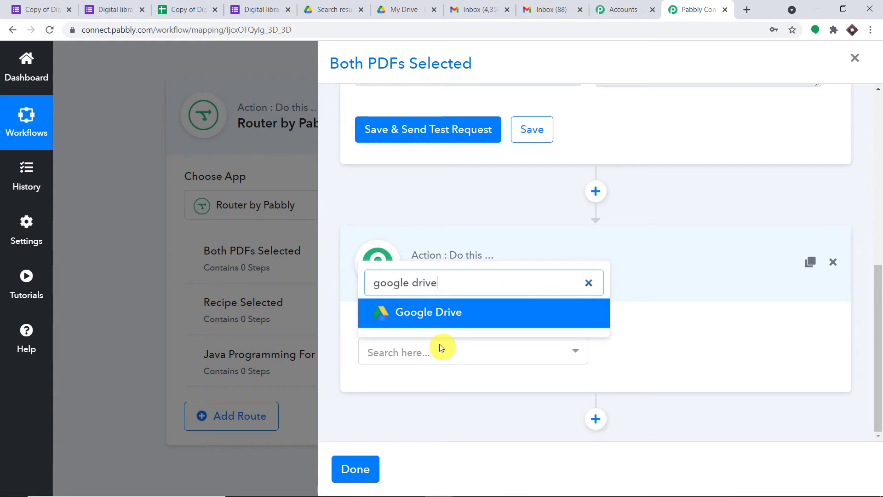
left_click(446, 318)
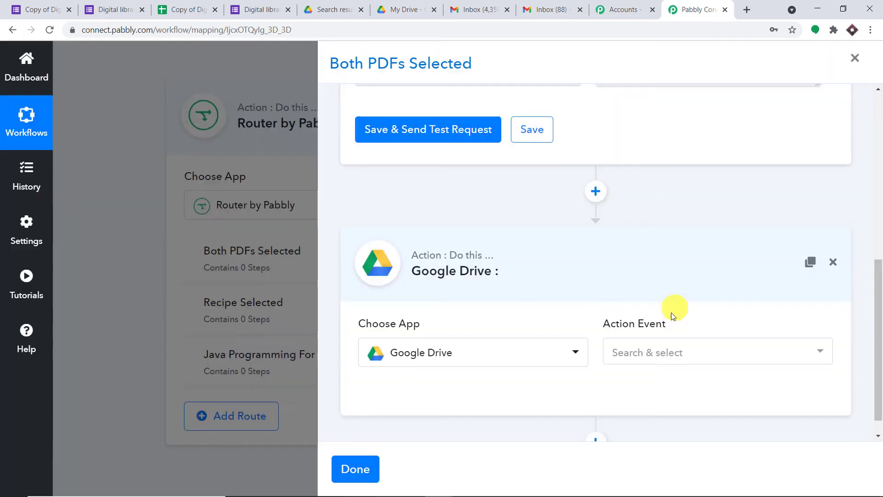
left_click(656, 354)
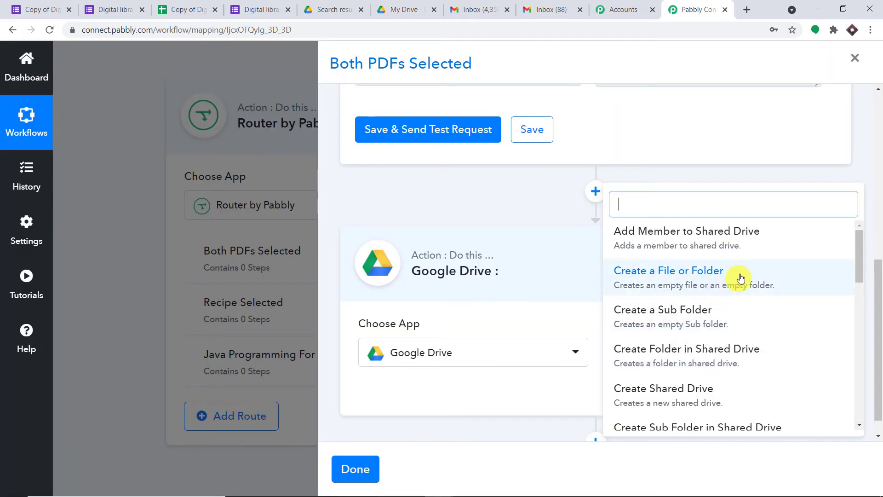
scroll(745, 291, "down", 1)
scroll(745, 291, "down", 5)
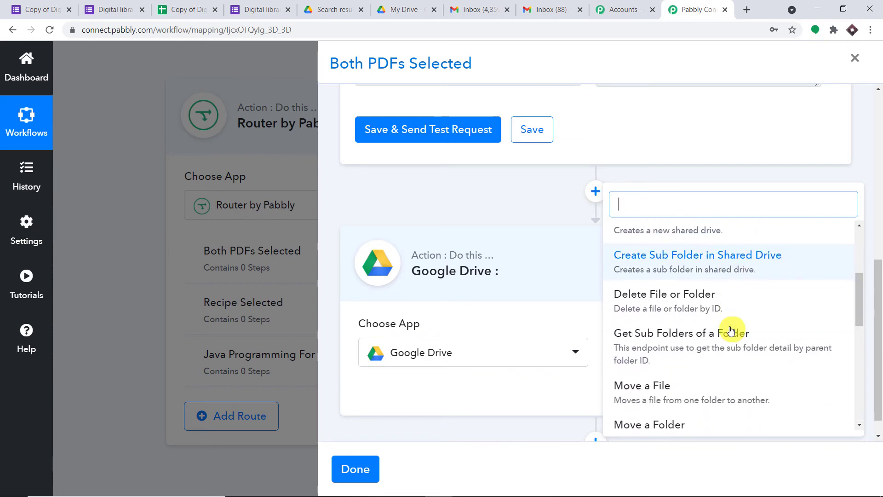
left_click(708, 355)
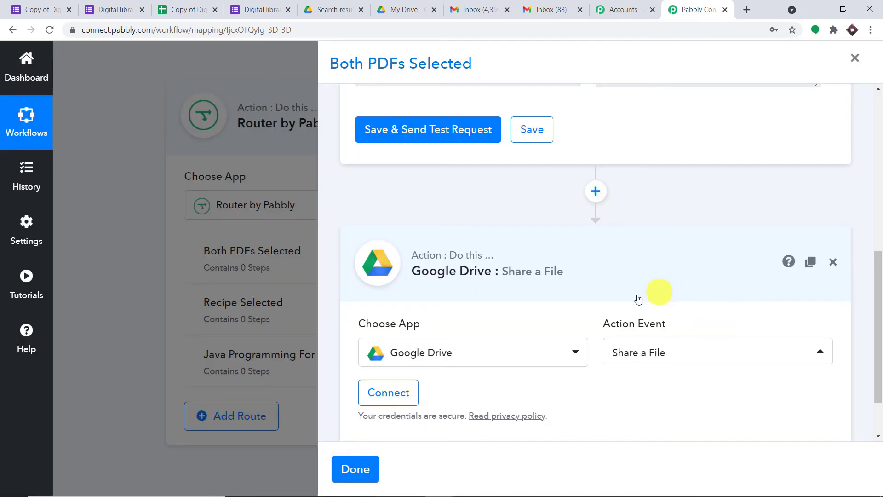
left_click(382, 329)
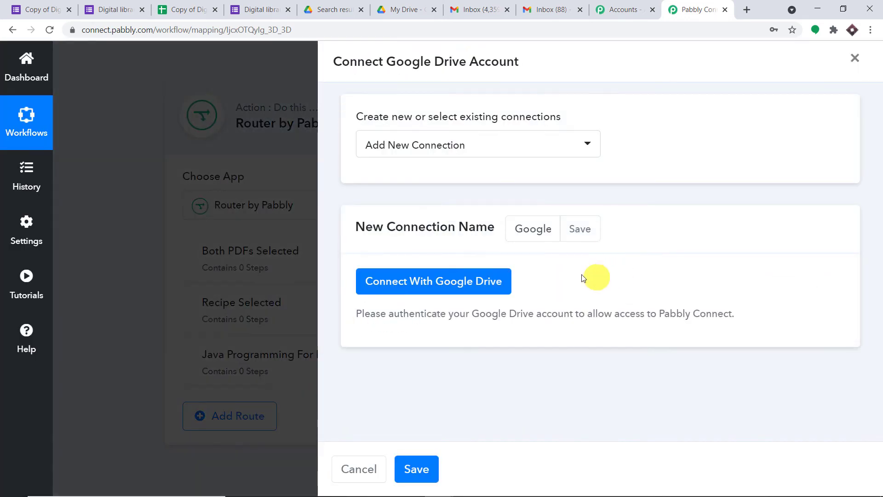
- Sign in with the first listed Google account and allow Pabbly Connect access to Drive
left_click(475, 284)
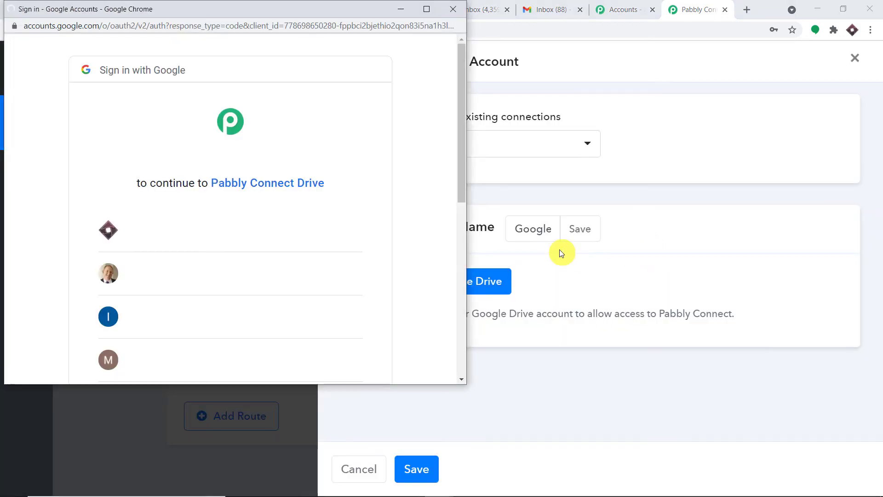
left_click_drag(217, 17, 730, 95)
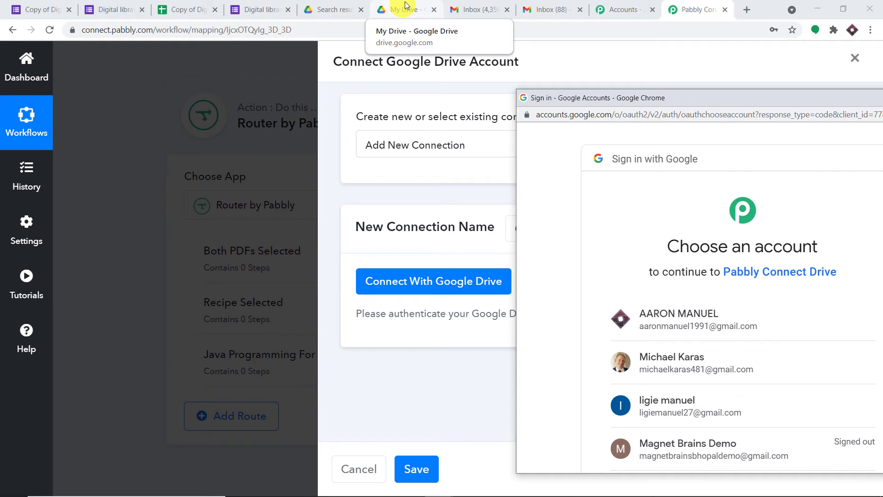
left_click_drag(672, 97, 433, 28)
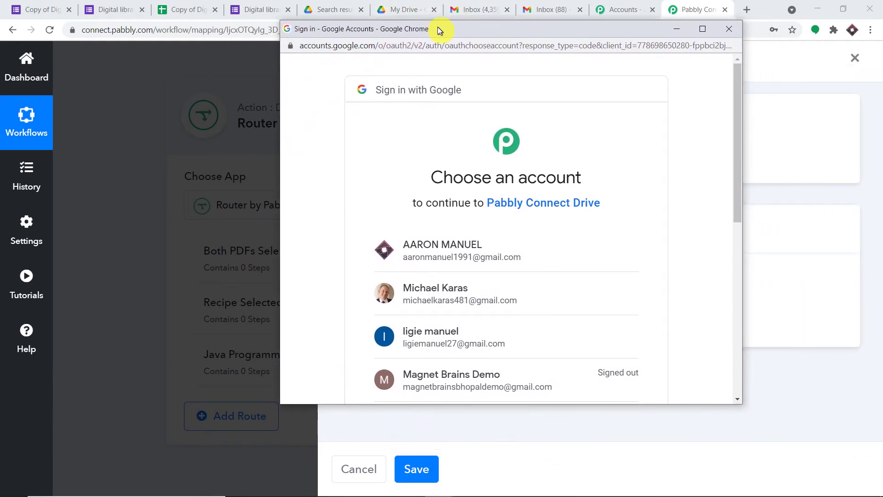
left_click(525, 250)
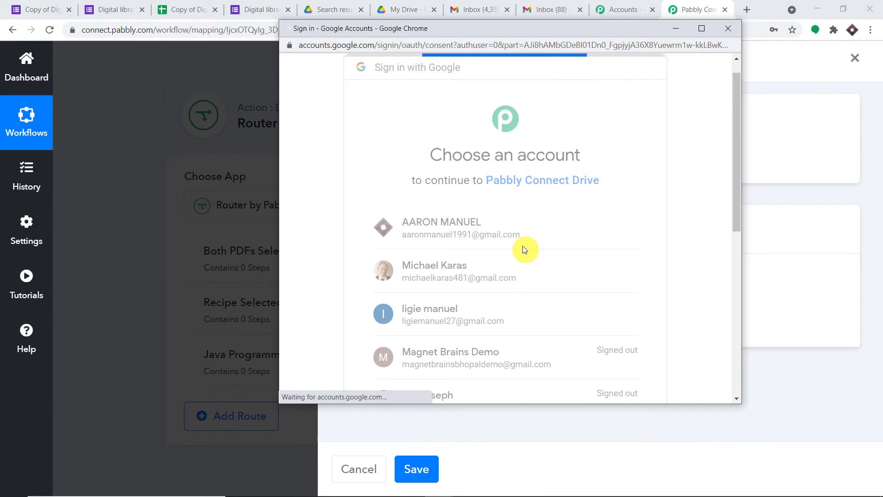
scroll(516, 257, "down", 1)
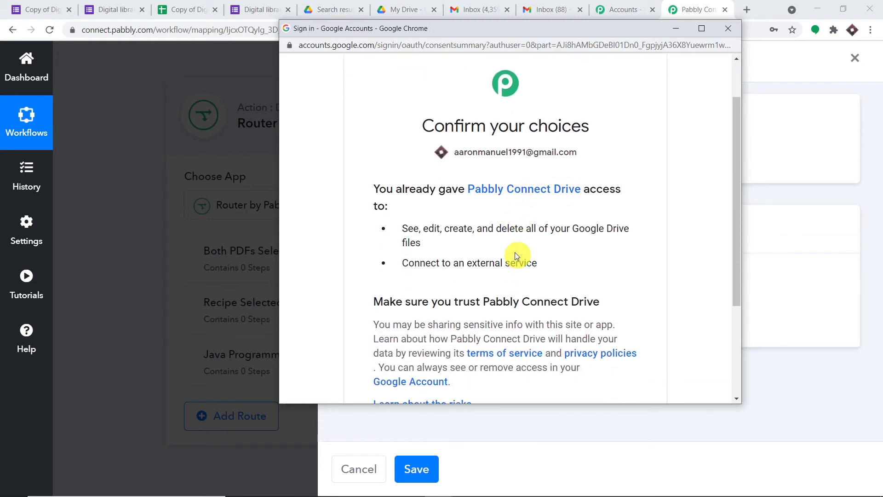
scroll(515, 252, "down", 3)
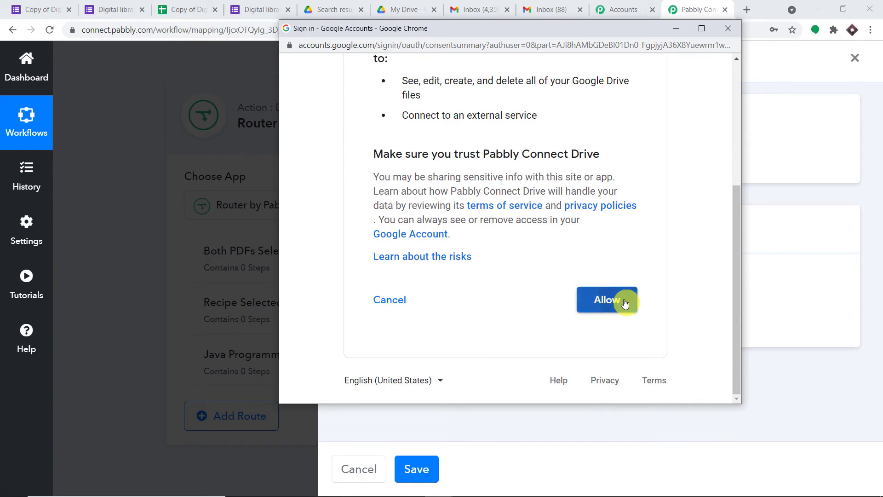
left_click(624, 301)
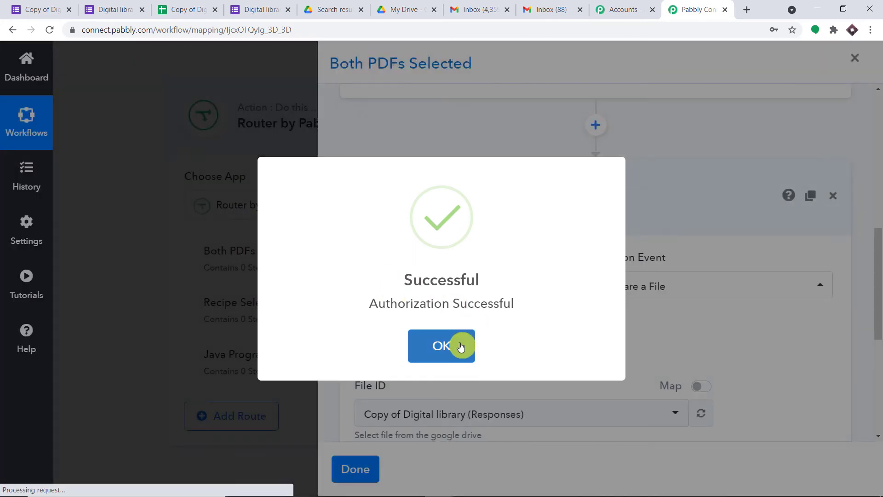
- Share Recipe.pdf with the Google Forms respondent's Email answer as recipient
left_click(461, 347)
scroll(558, 290, "down", 3)
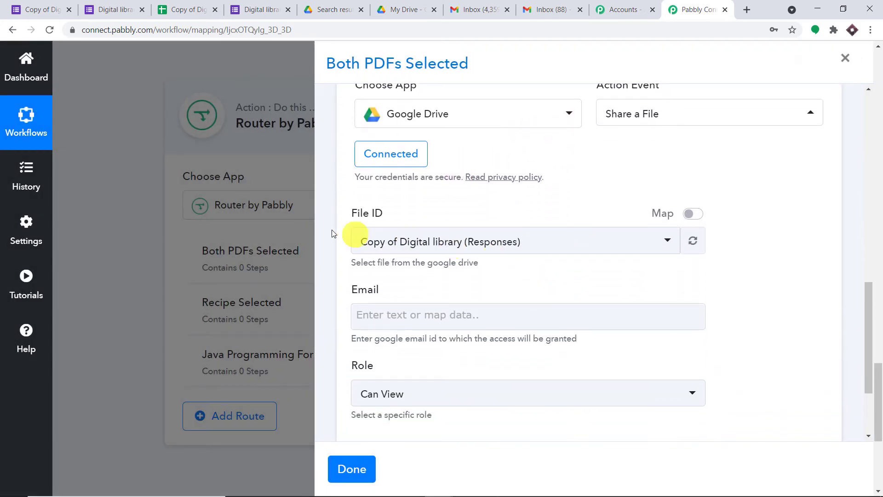
left_click(488, 247)
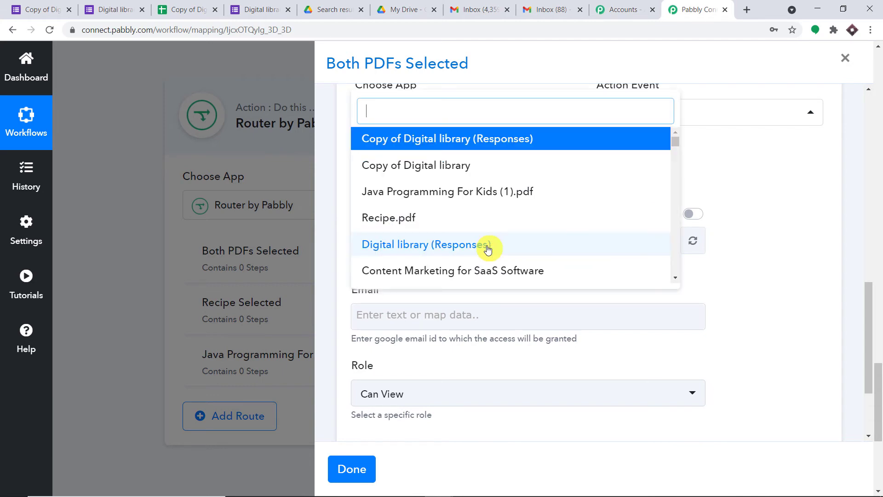
left_click(419, 219)
scroll(848, 182, "down", 3)
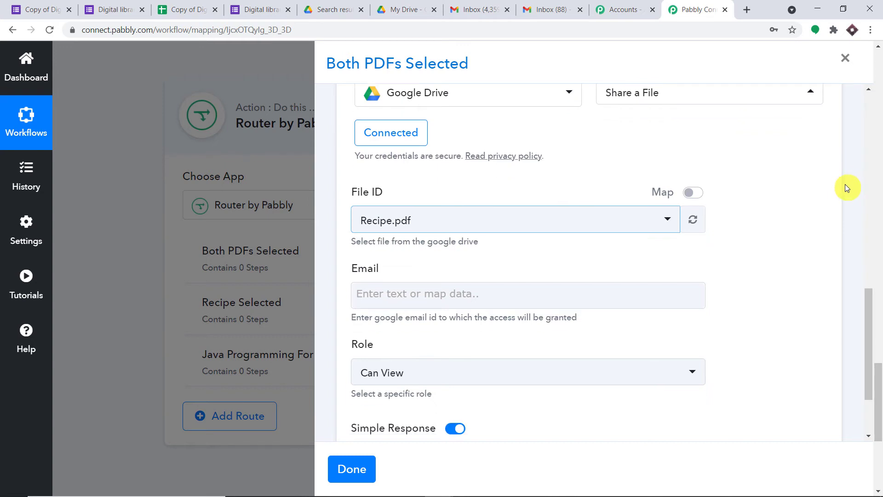
left_click(441, 201)
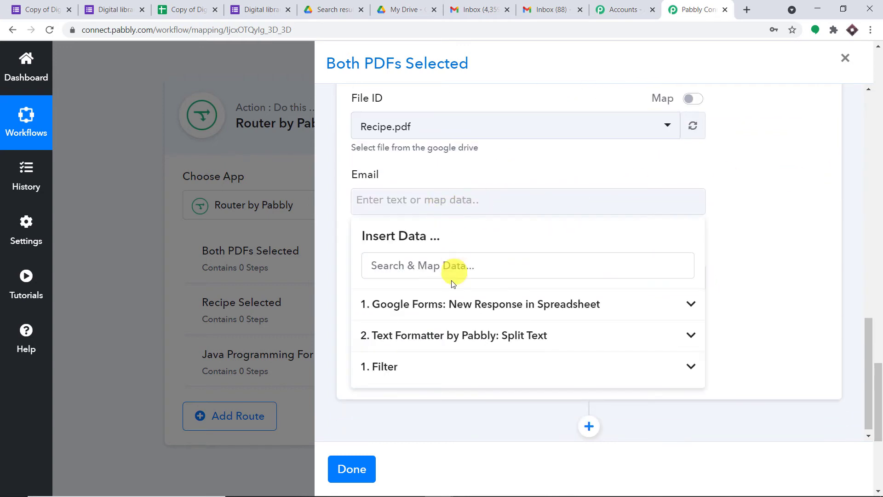
left_click(402, 303)
left_click(525, 385)
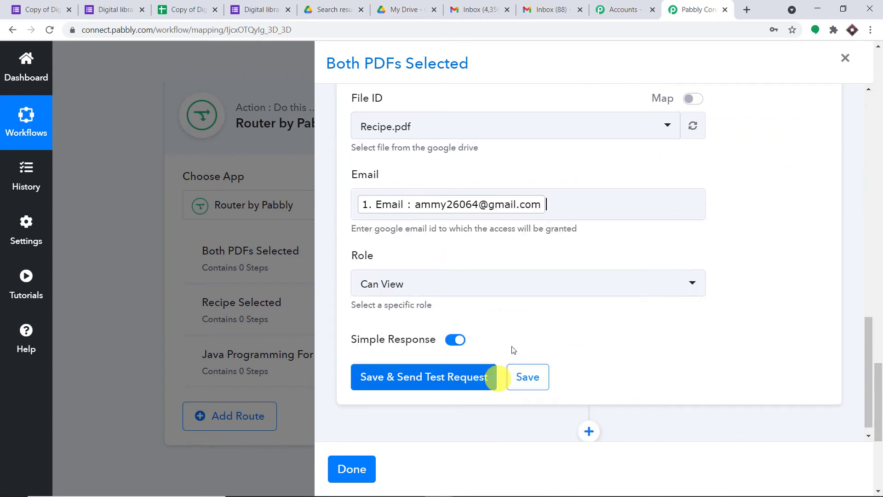
left_click(778, 178)
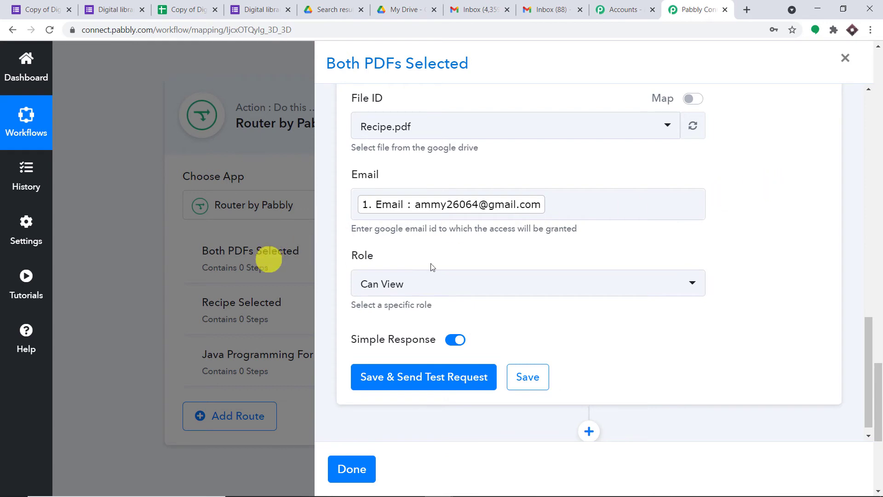
- Save and test the share step, confirming the share notice in the Gmail inbox
left_click(402, 378)
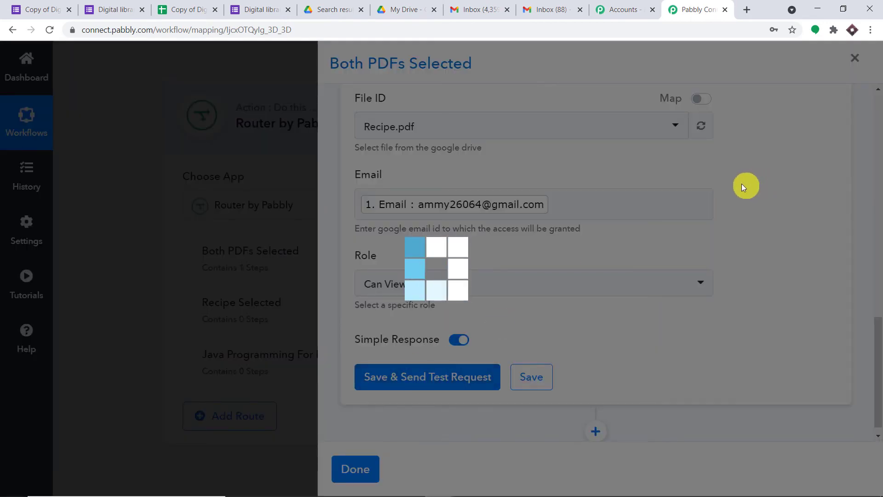
scroll(663, 236, "down", 4)
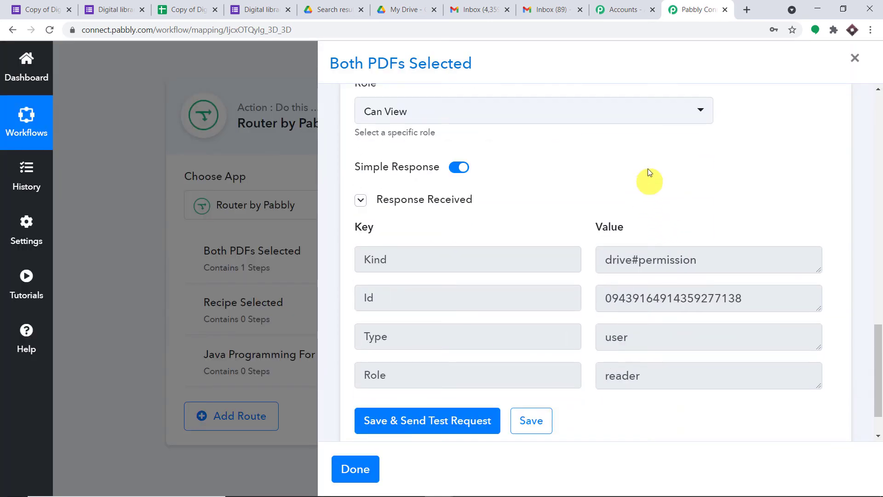
left_click(568, 5)
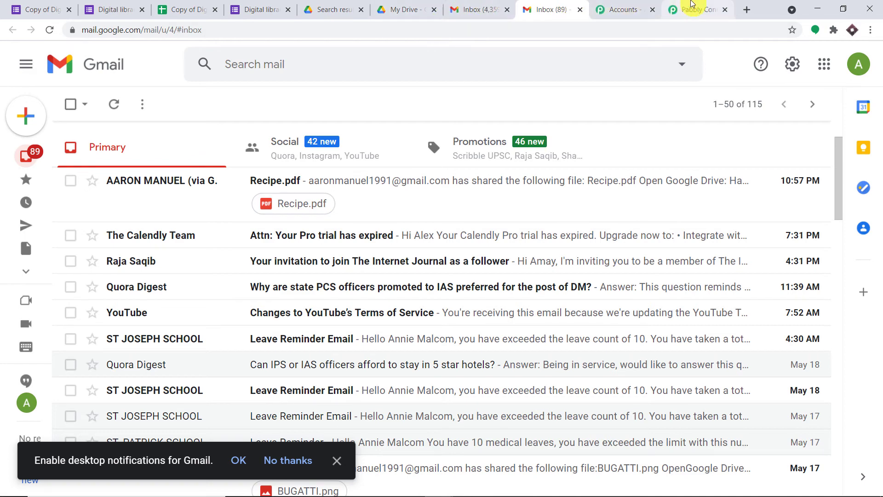
left_click(688, 9)
scroll(631, 263, "down", 2)
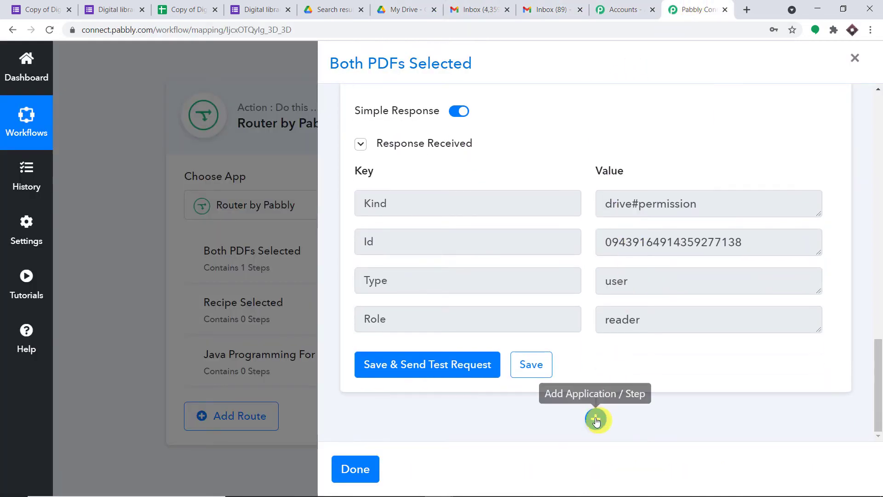
- Add another Google Drive 'Share a File' step to the Both PDFs Selected route
left_click(596, 414)
scroll(592, 219, "down", 4)
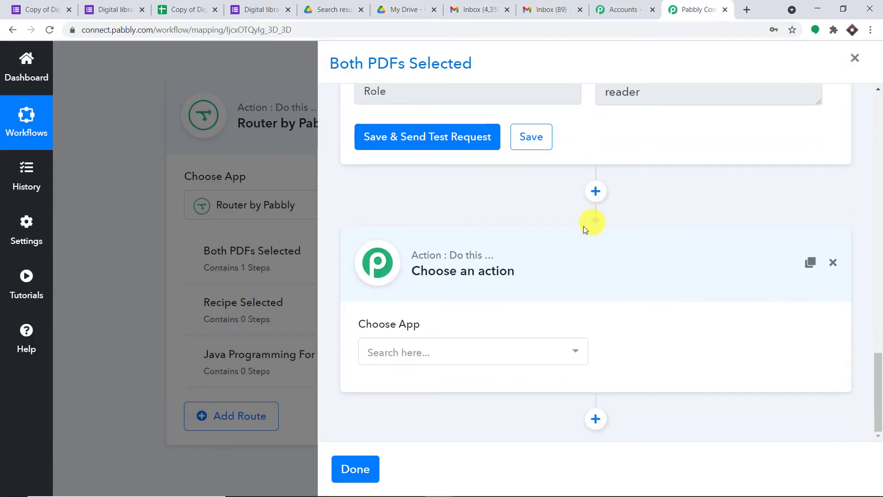
left_click(465, 343)
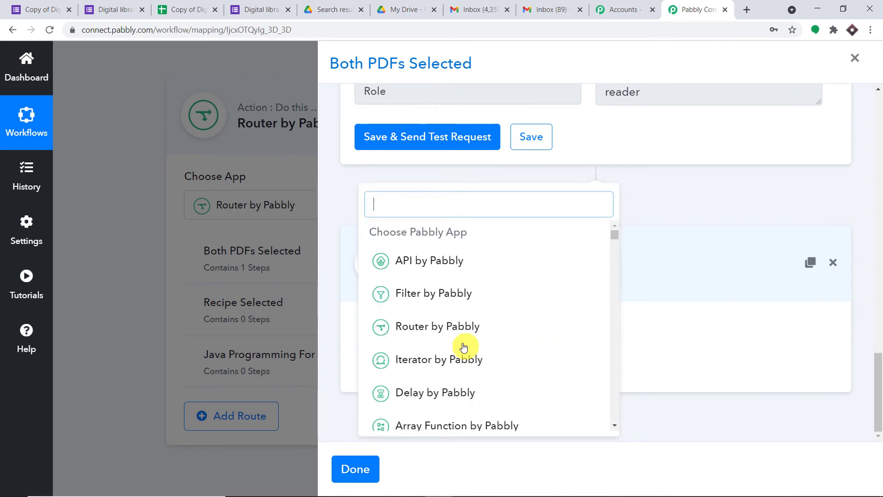
type("google")
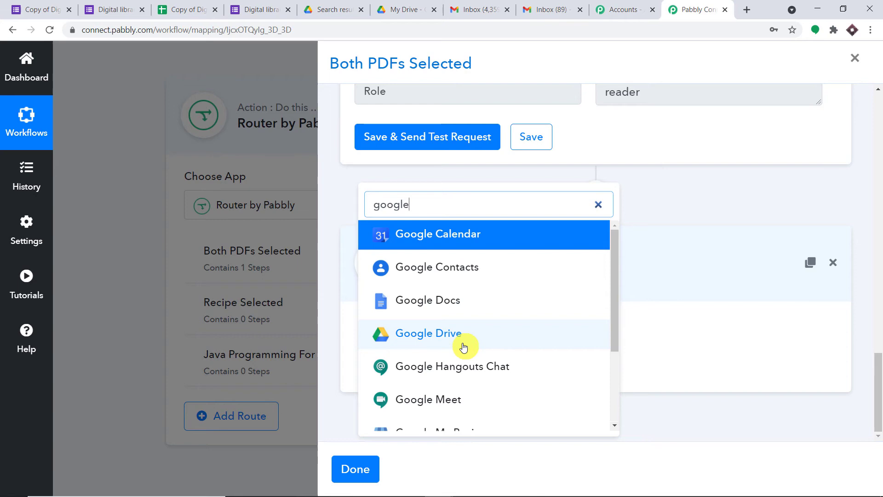
left_click(464, 347)
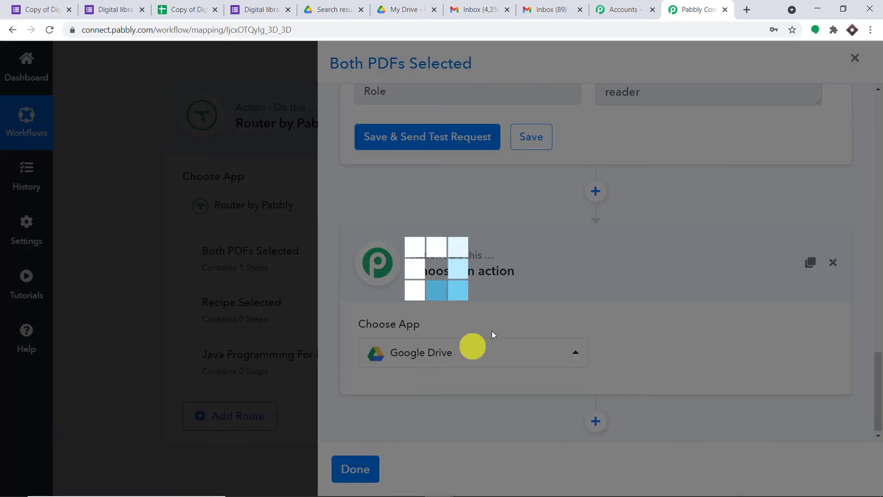
left_click(684, 355)
scroll(692, 281, "down", 5)
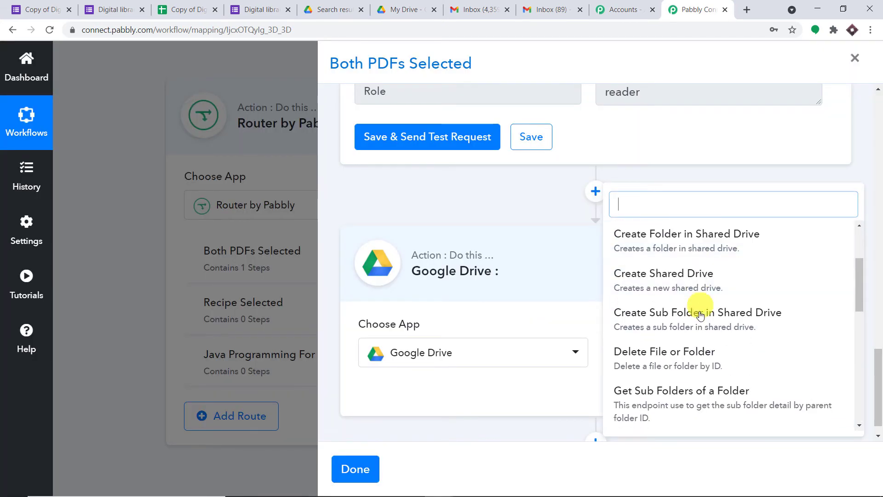
left_click(672, 407)
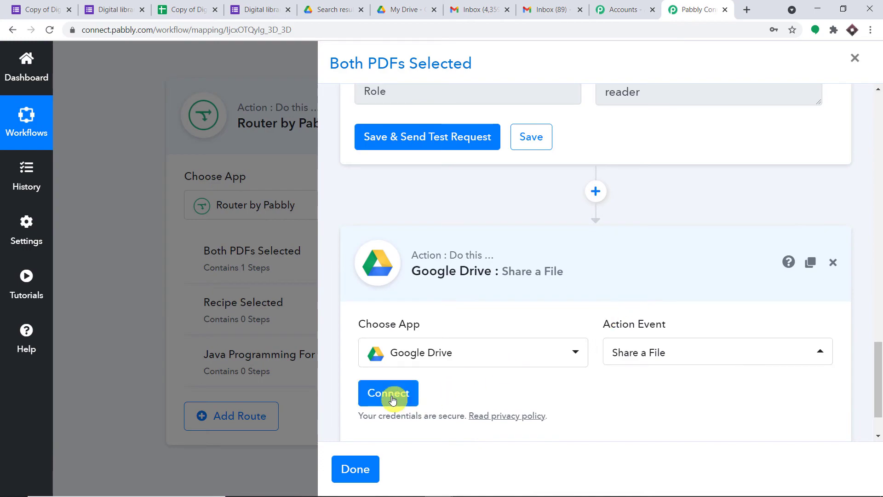
- Connect the step to Google Drive by authorising a Google account
left_click(392, 400)
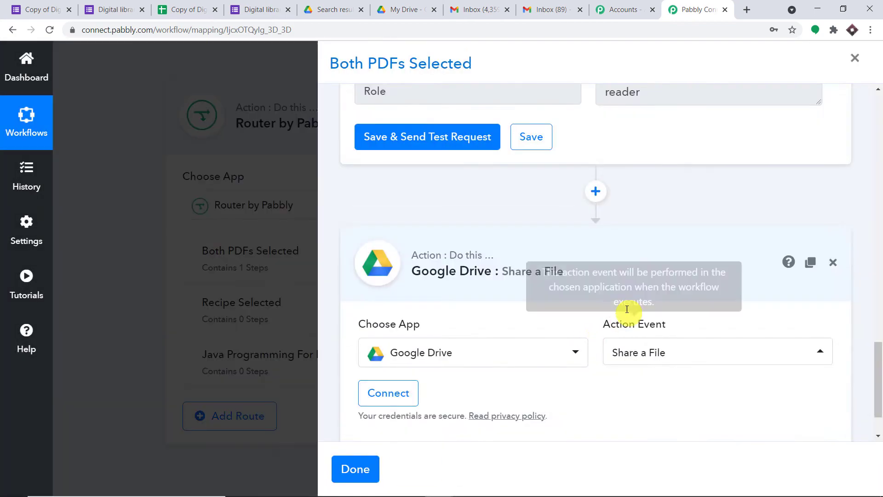
left_click(473, 283)
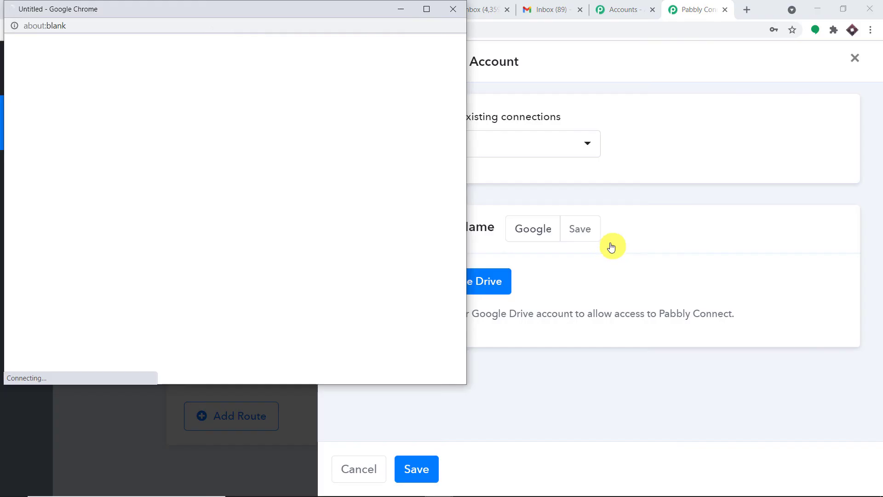
left_click(203, 235)
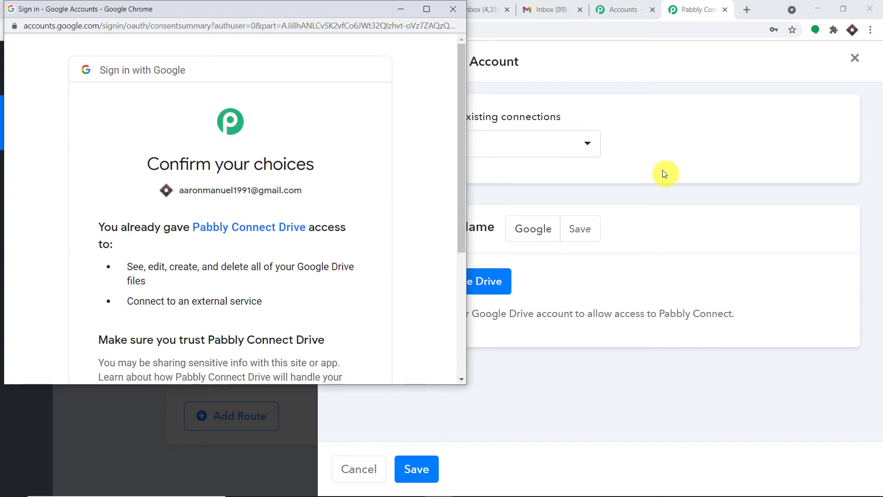
scroll(396, 276, "down", 5)
left_click(336, 282)
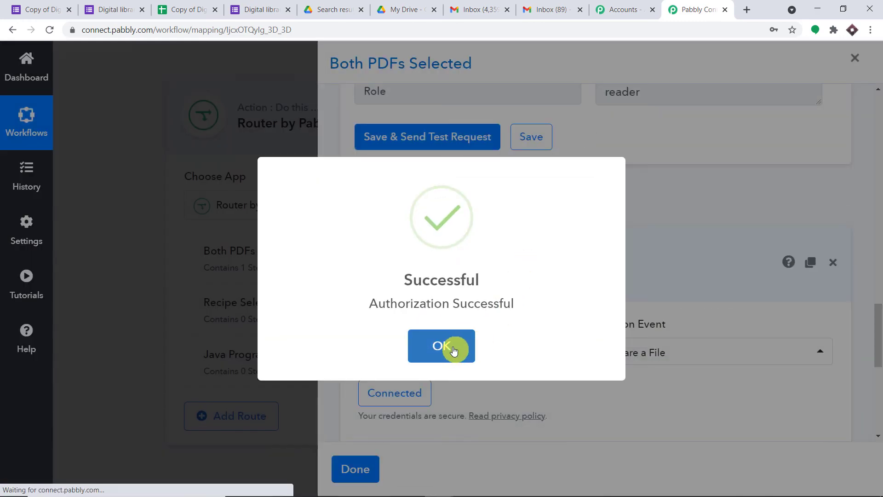
left_click(453, 351)
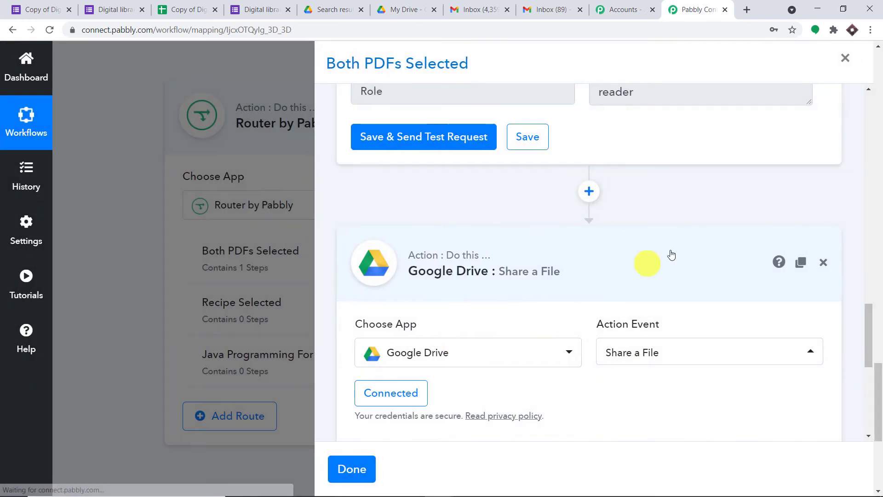
- Share Java Programming For Kids (1).pdf with the Google Forms respondent's Email answer
scroll(649, 263, "down", 4)
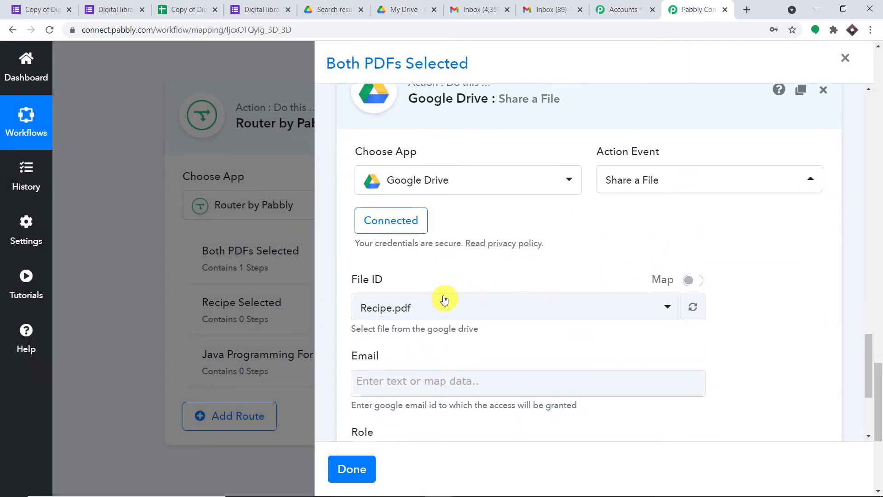
scroll(444, 300, "down", 3)
left_click(430, 193)
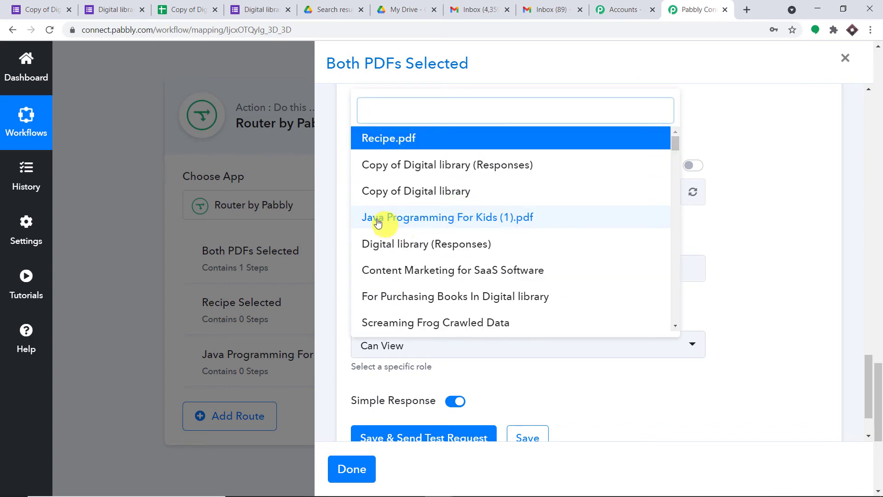
left_click(449, 217)
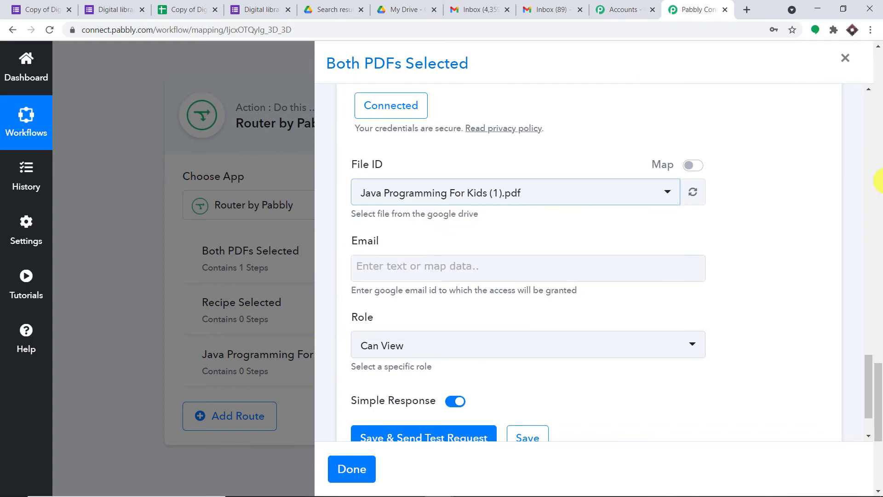
scroll(598, 182, "down", 2)
left_click(507, 194)
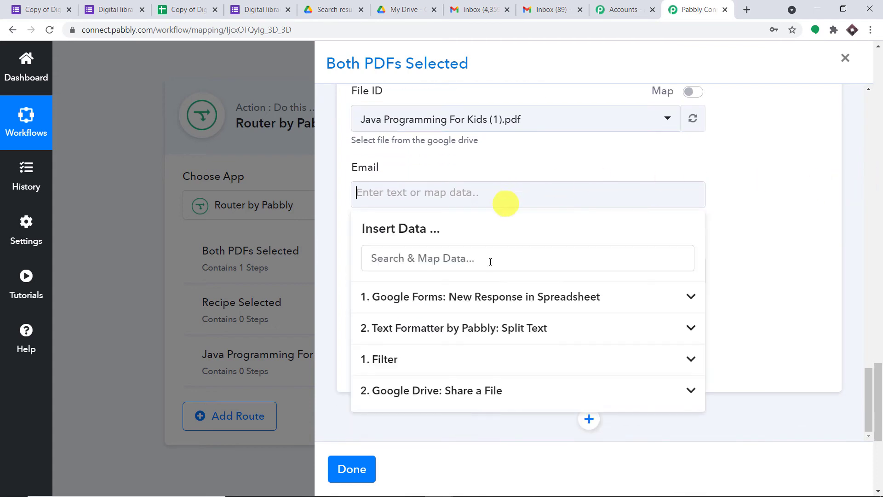
left_click(482, 300)
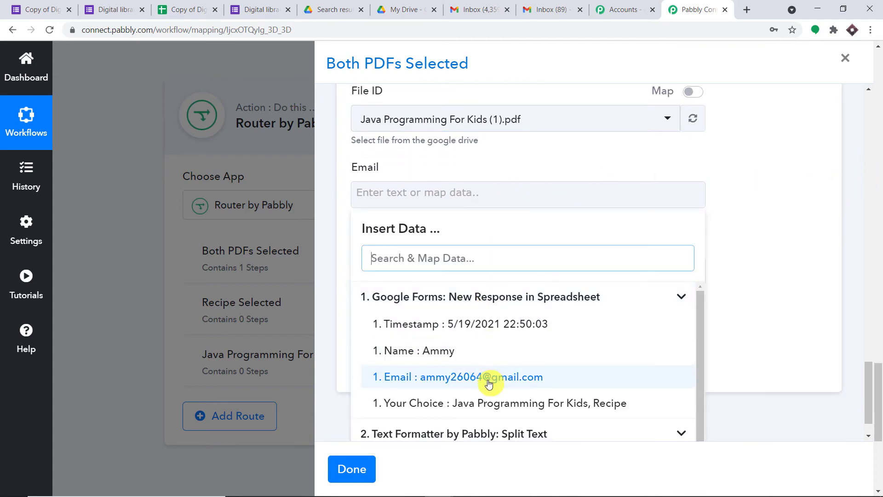
left_click(385, 377)
left_click(833, 199)
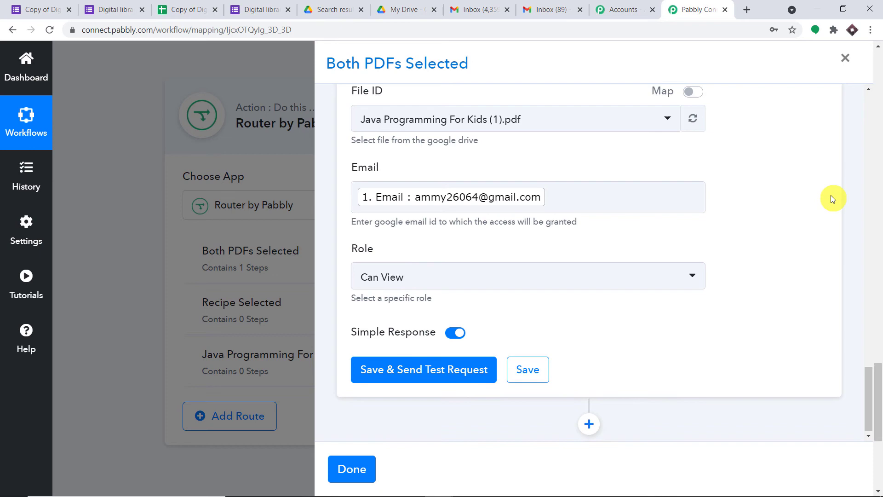
- Save and test the share, check the inbox, then close the Both PDFs Selected route
left_click(447, 372)
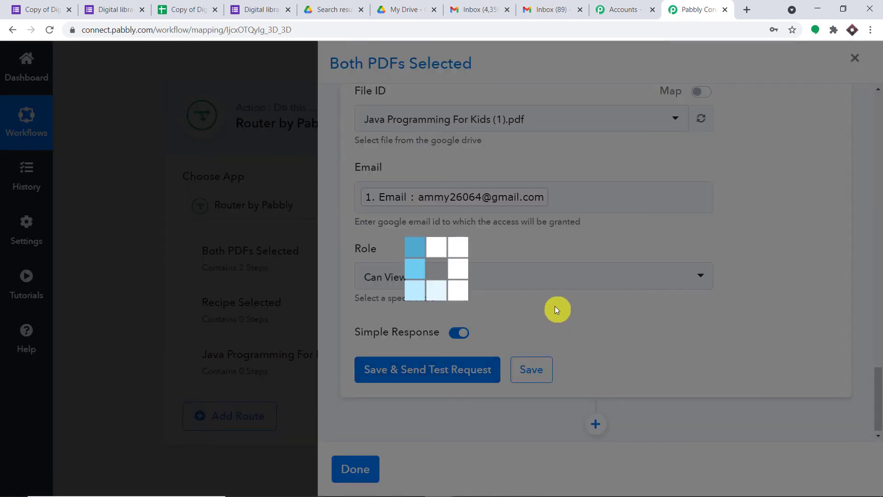
scroll(570, 311, "down", 2)
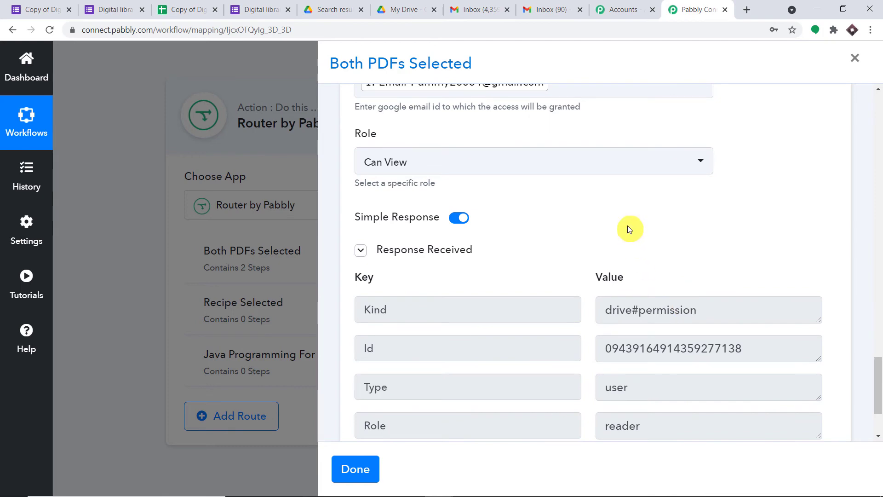
left_click(545, 8)
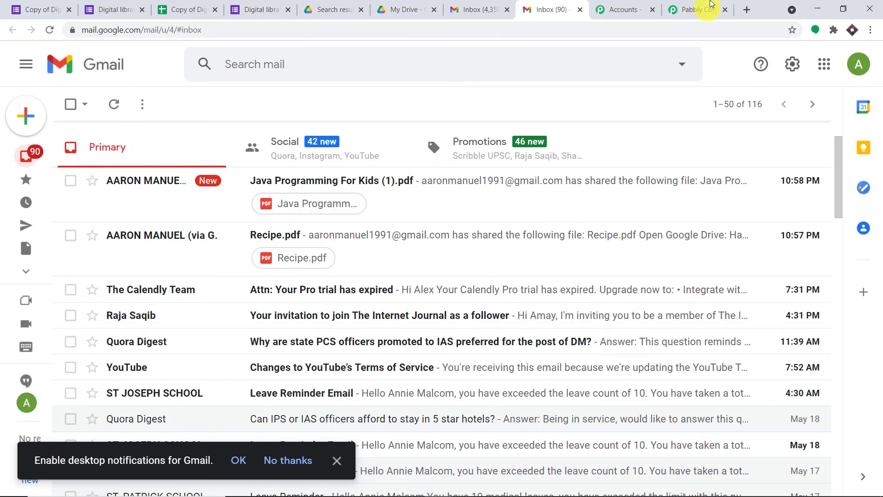
left_click(713, 8)
left_click(356, 468)
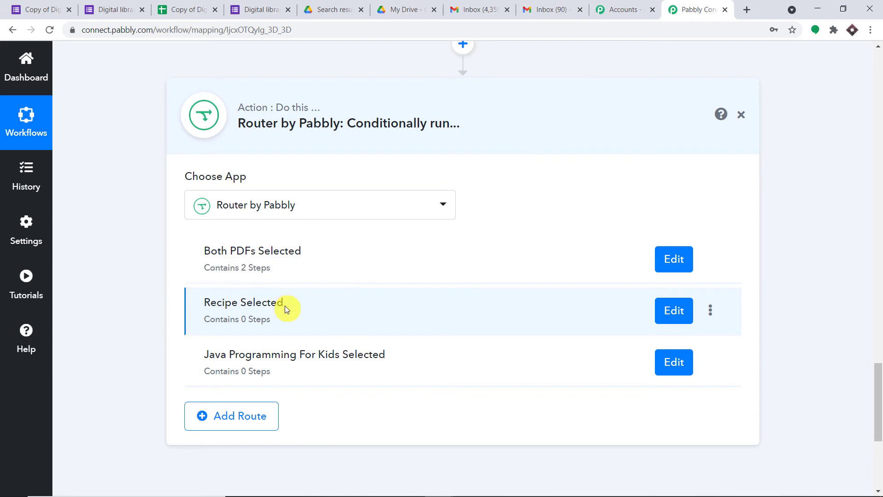
- Open the Recipe Selected route and set its filter label to the Your Choice answer
left_click(675, 309)
left_click(453, 237)
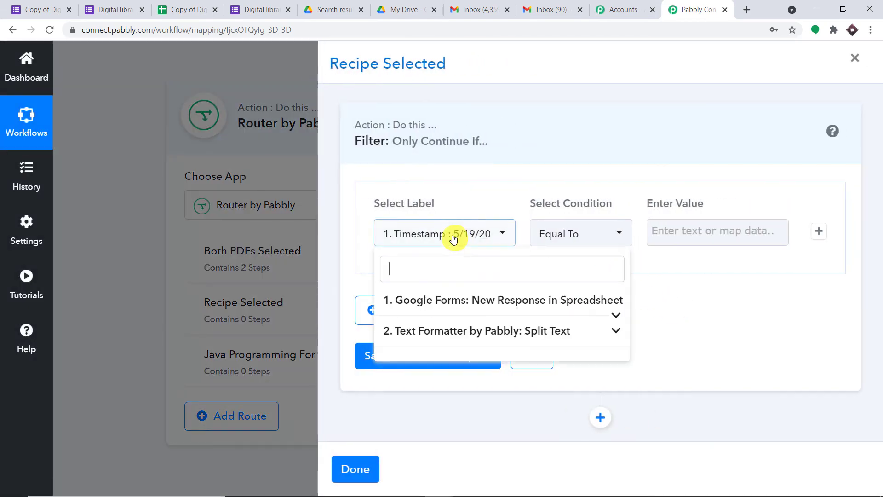
left_click(460, 300)
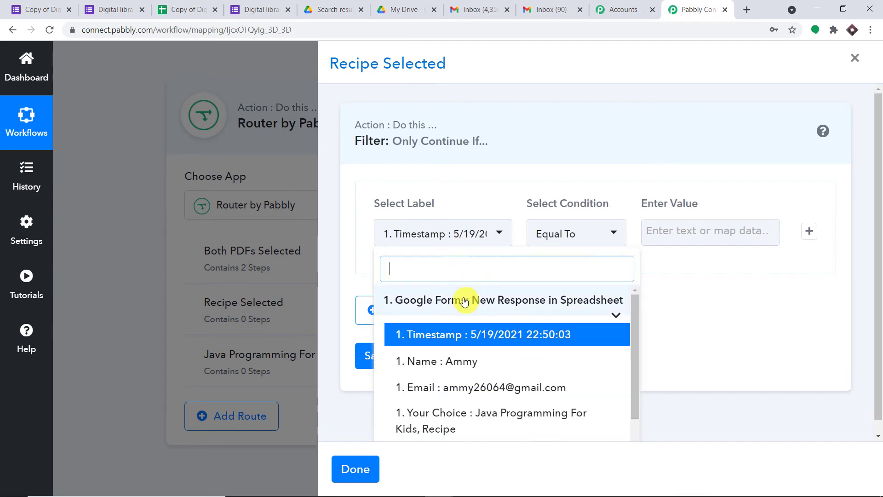
left_click(485, 417)
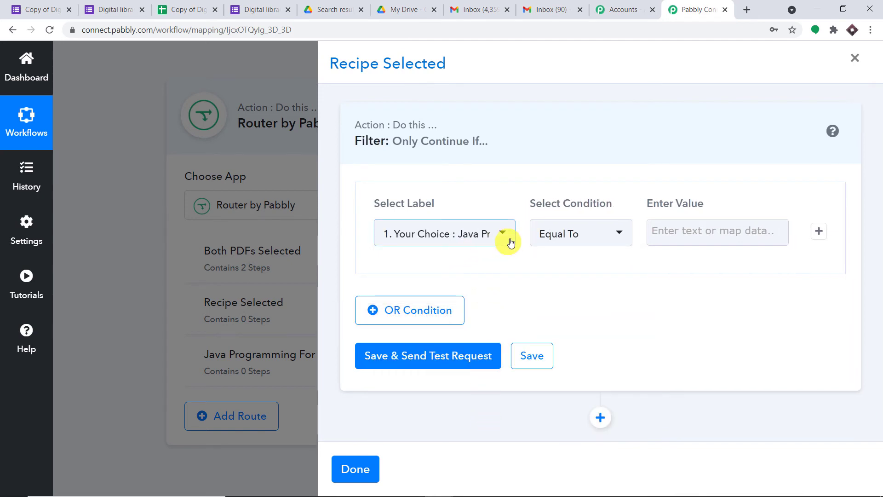
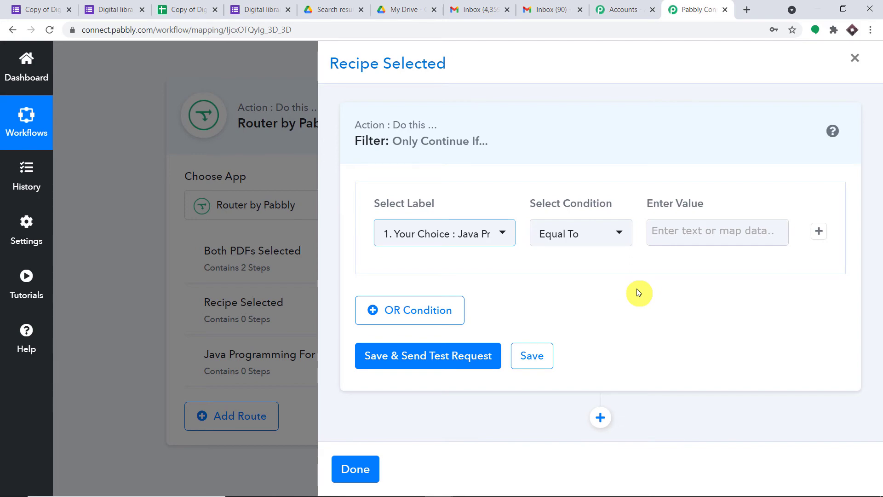
- Copy the word 'Recipe' from the Split Text result
left_click(204, 60)
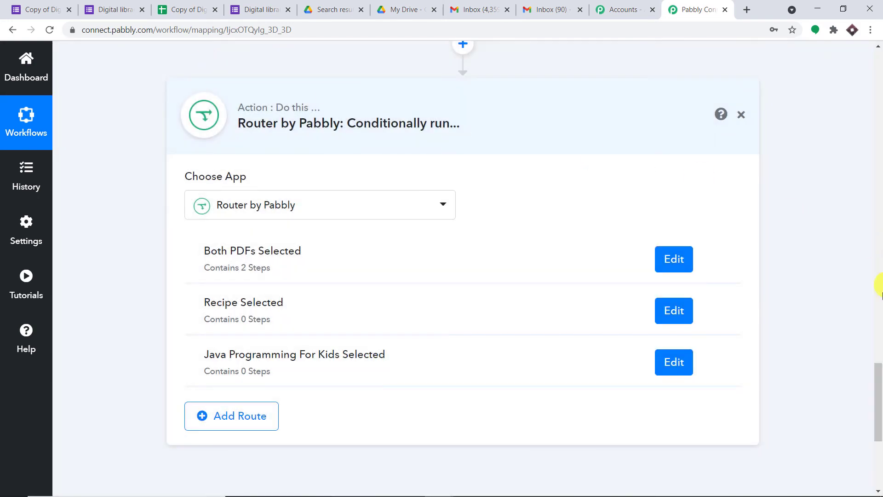
left_click_drag(879, 382, 877, 316)
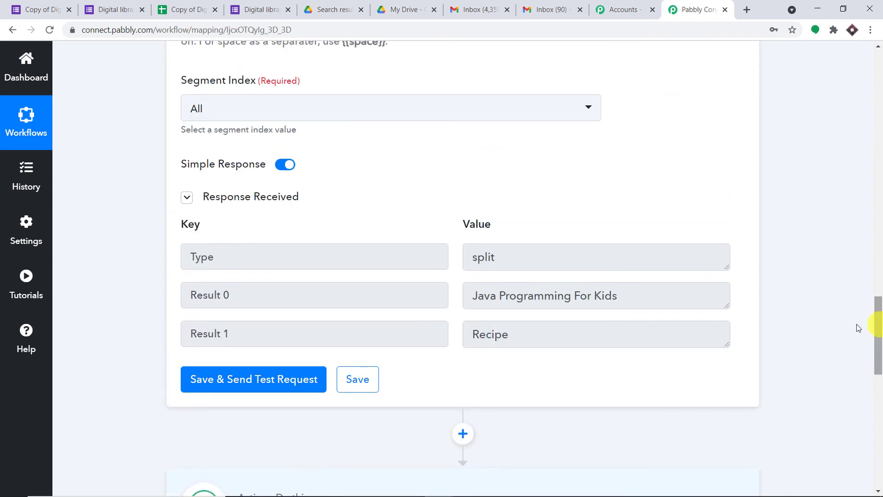
left_click_drag(509, 338, 473, 334)
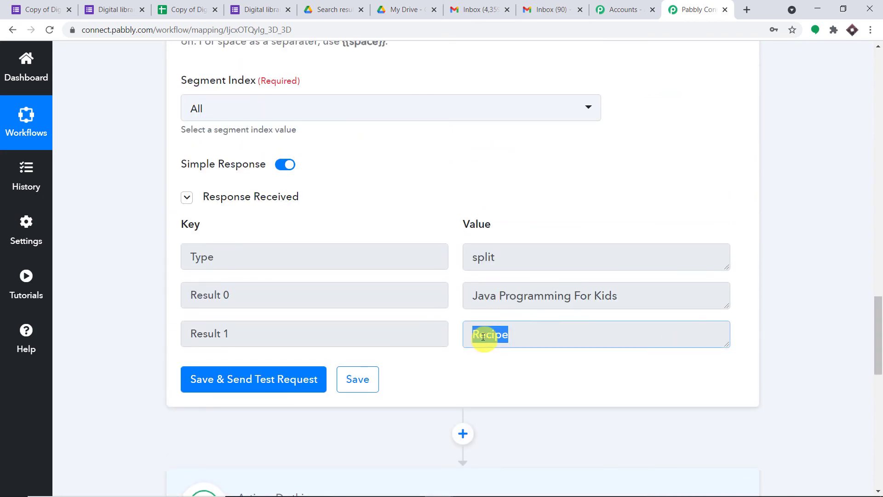
right_click(484, 336)
left_click(491, 344)
left_click_drag(879, 320, 879, 399)
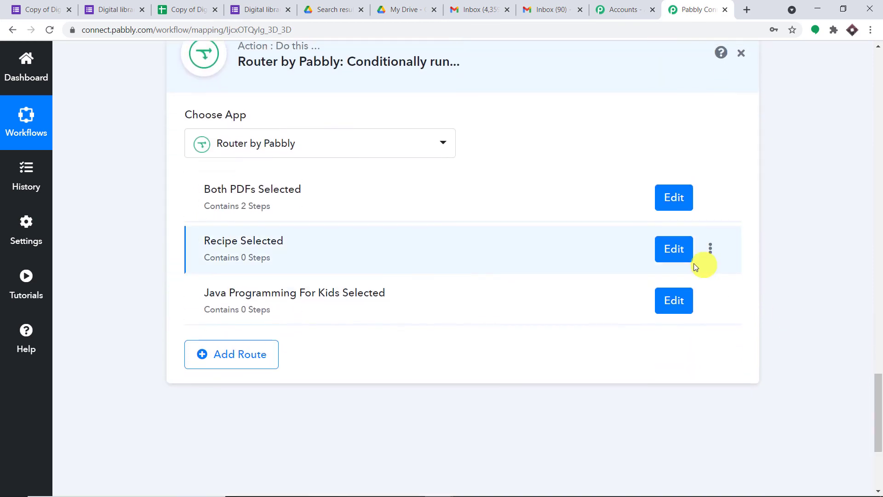
- Filter the Recipe Selected route on Your Choice equal to 'Recipe' and test it (condition false)
left_click(675, 249)
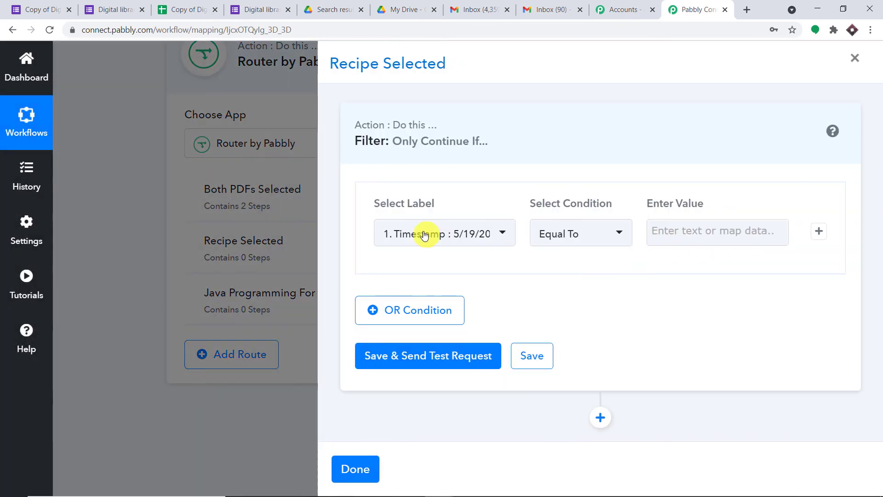
left_click(425, 235)
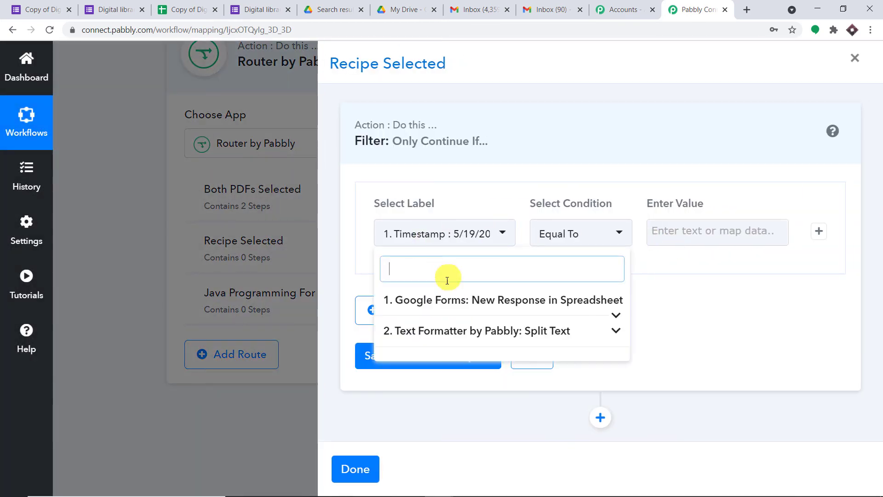
left_click(451, 303)
left_click(452, 417)
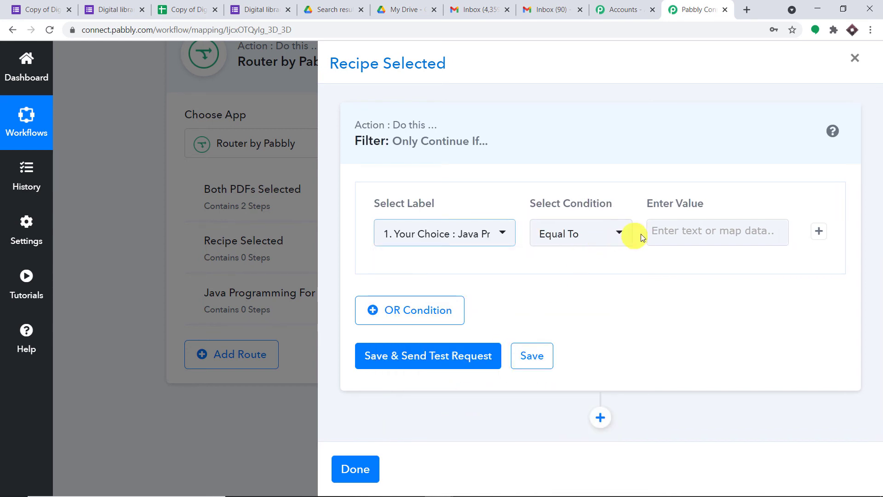
left_click(663, 232)
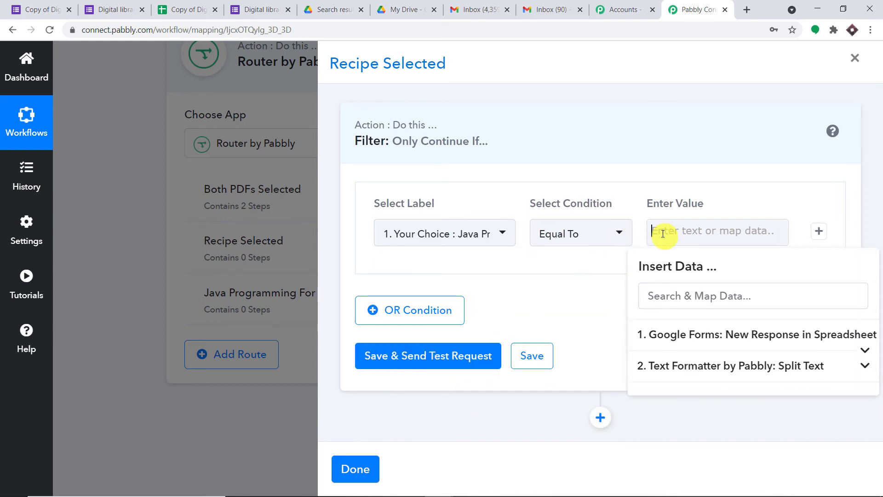
type("Recipe")
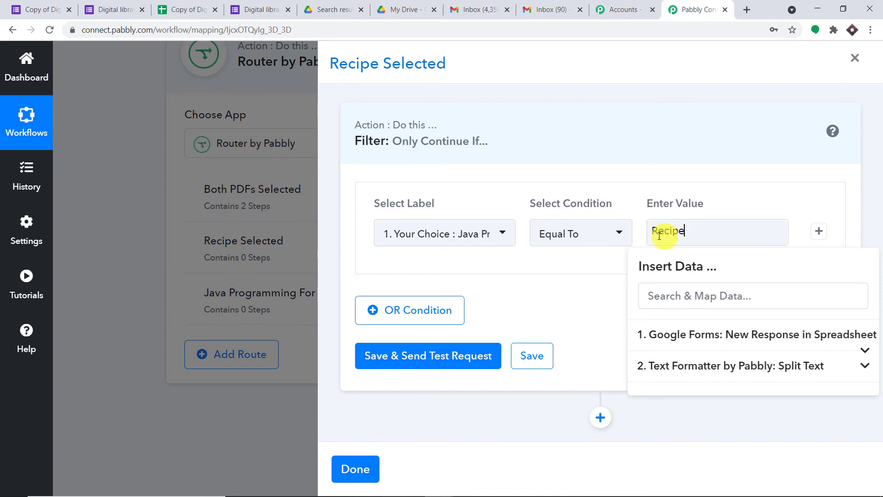
left_click(604, 282)
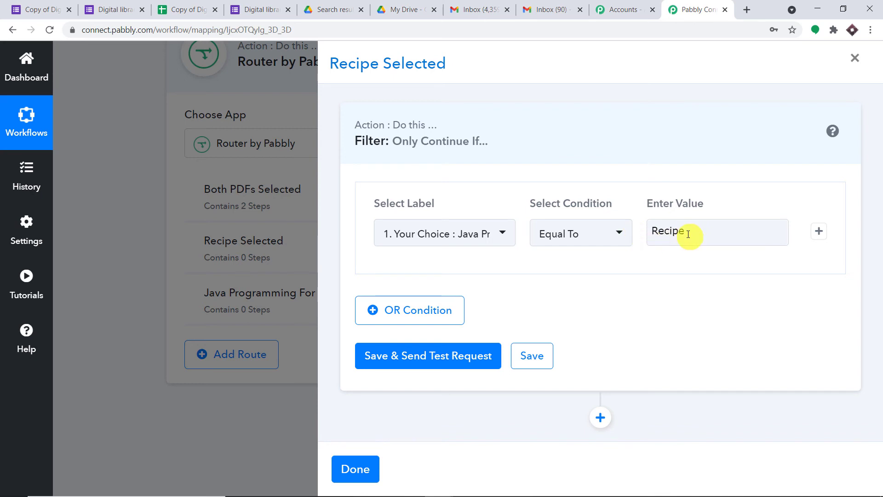
left_click(438, 357)
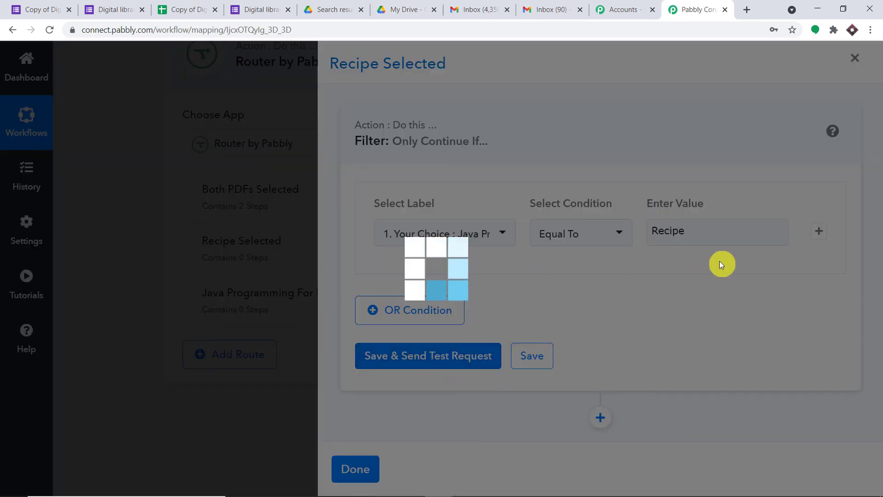
scroll(727, 276, "down", 2)
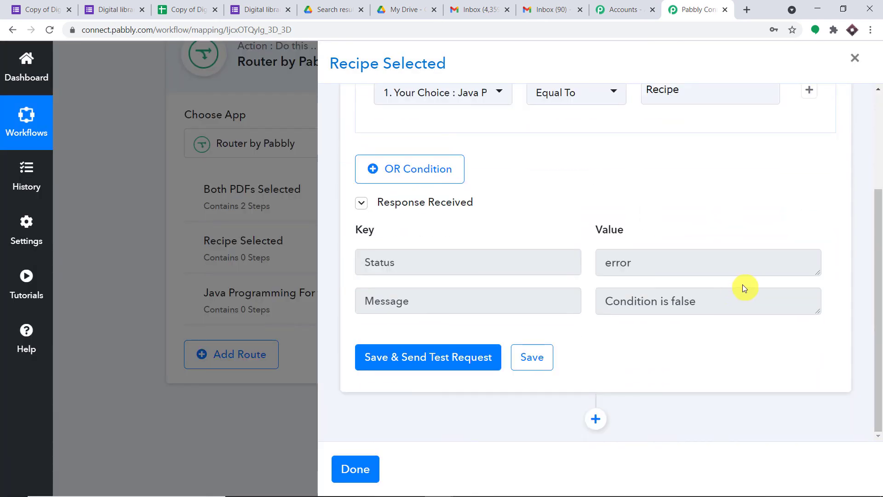
scroll(734, 292, "up", 1)
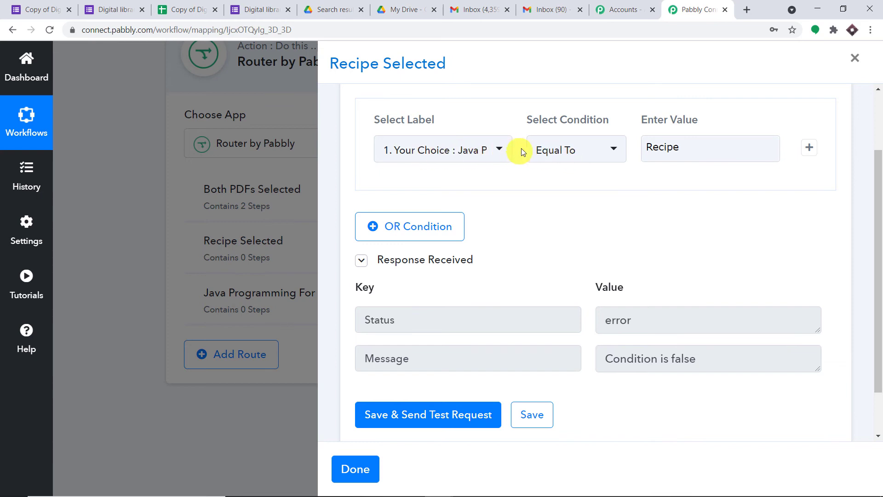
scroll(688, 207, "down", 2)
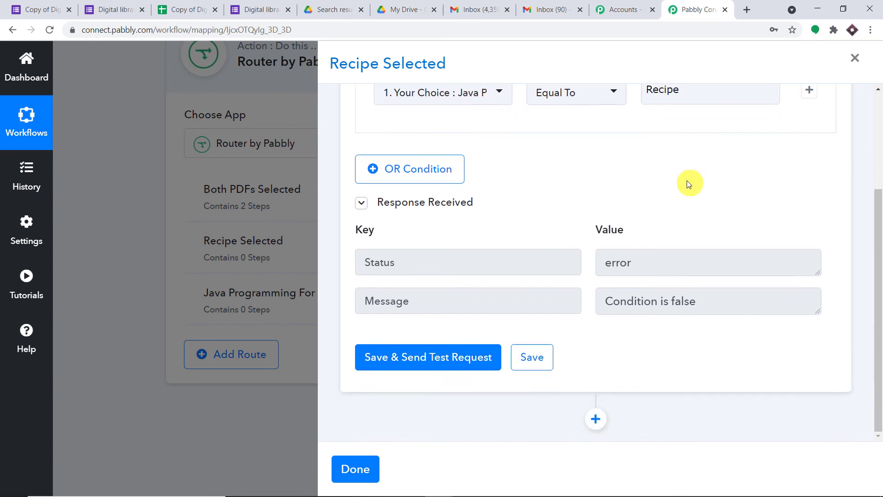
left_click(598, 420)
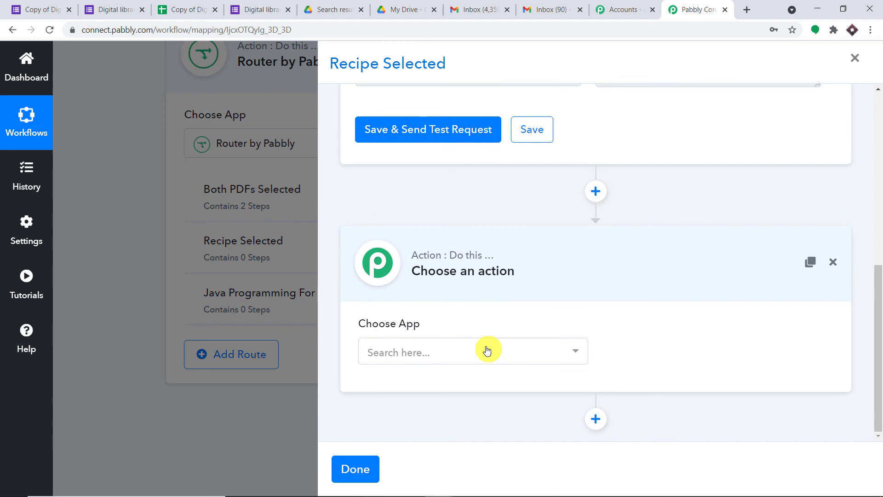
- Add a Google Drive step with the Share a File action to the Recipe Selected route
left_click(488, 351)
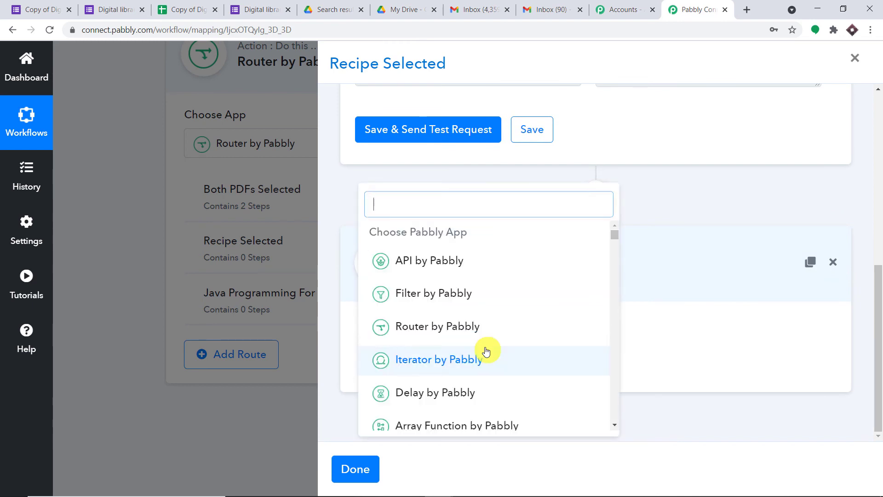
type("google")
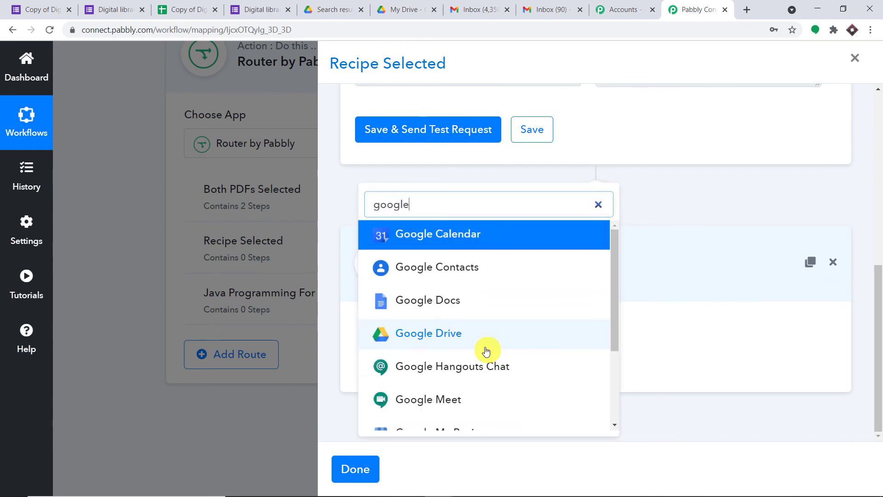
left_click(476, 338)
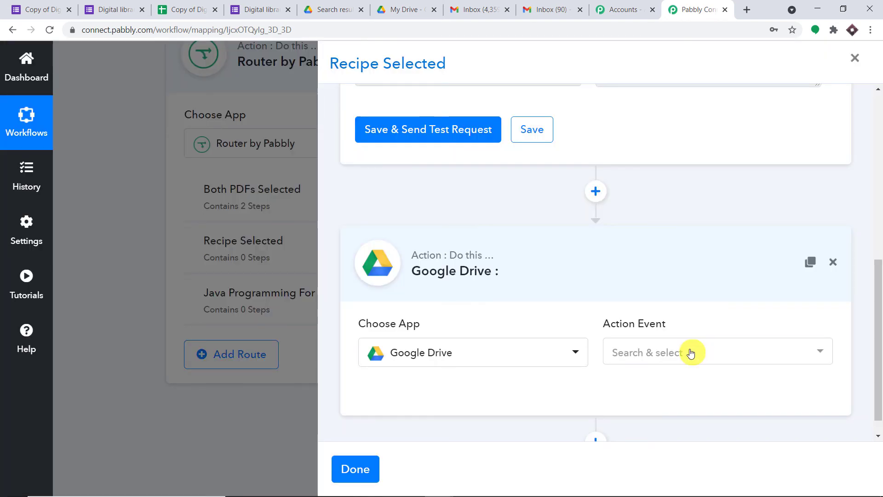
left_click(691, 353)
scroll(708, 350, "down", 5)
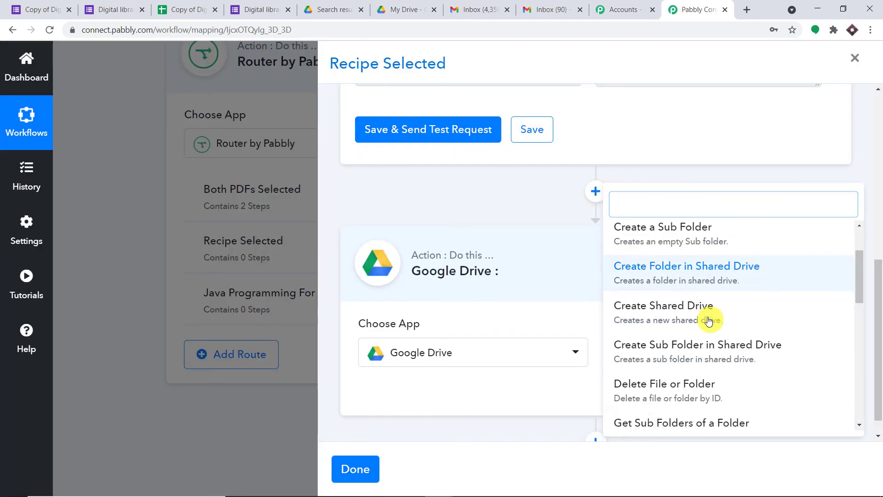
scroll(672, 336, "down", 1)
left_click(635, 352)
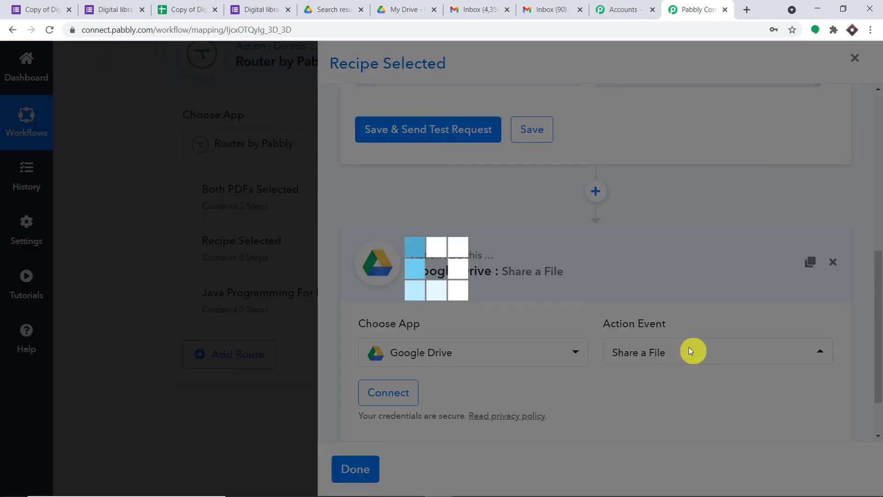
scroll(661, 211, "down", 2)
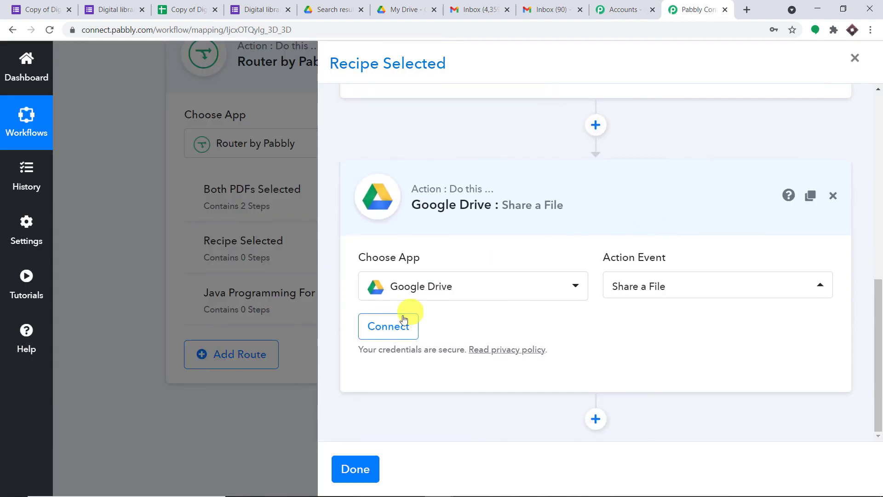
- Connect a Google Drive account to the step by signing in with Google and allowing access
left_click(404, 321)
left_click(469, 285)
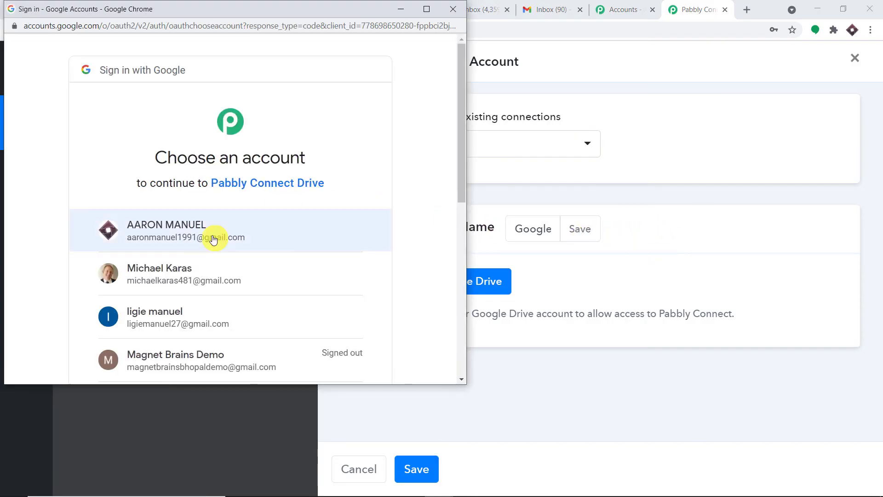
left_click(215, 239)
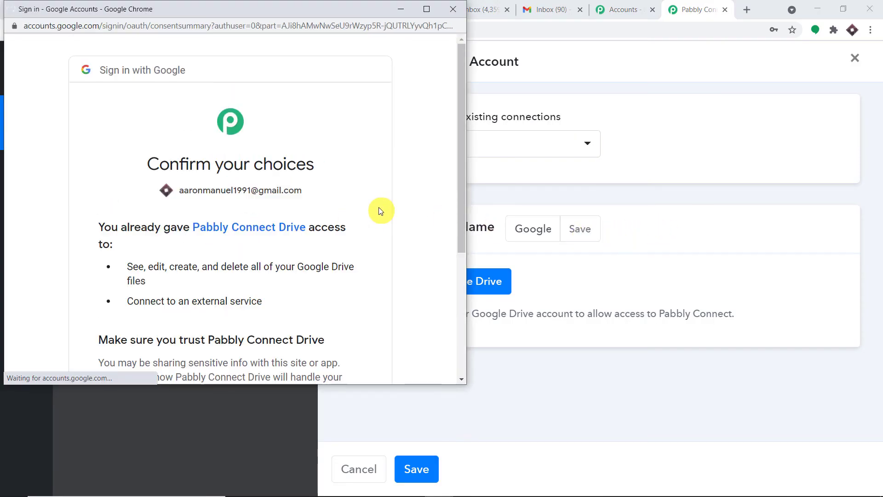
scroll(371, 203, "down", 7)
left_click(331, 294)
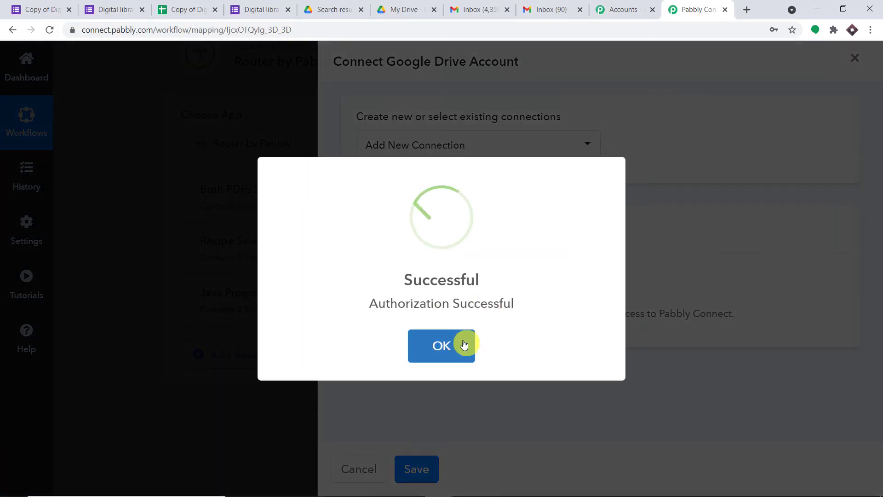
left_click(462, 345)
- Share Recipe.pdf with the respondent's Email answer and test it, getting a reader permission
scroll(465, 308, "down", 2)
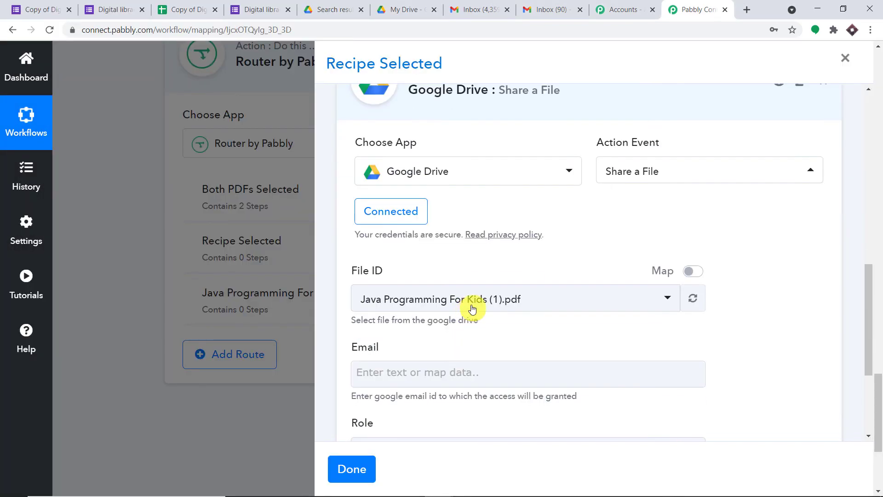
left_click(476, 300)
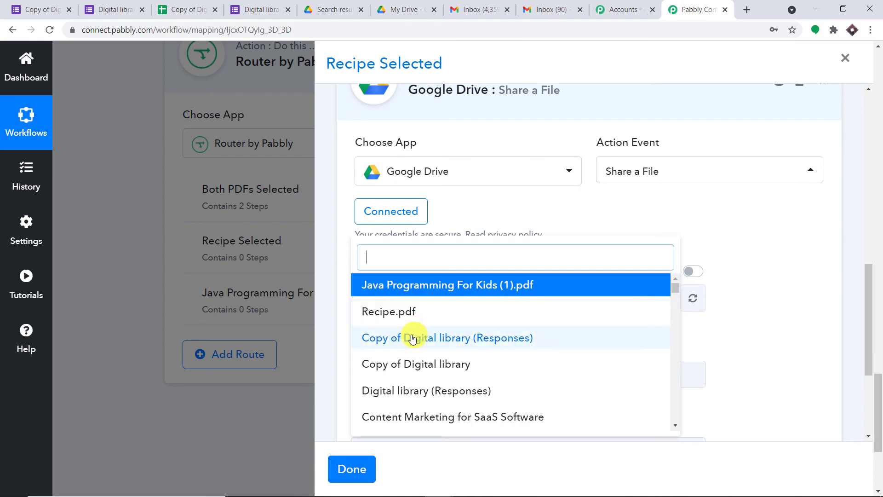
left_click(420, 315)
scroll(538, 242, "down", 3)
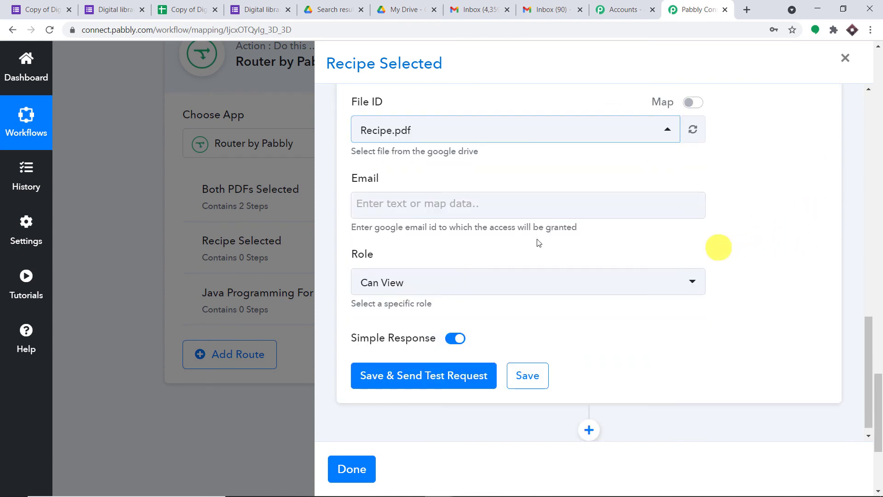
left_click(437, 203)
left_click(438, 304)
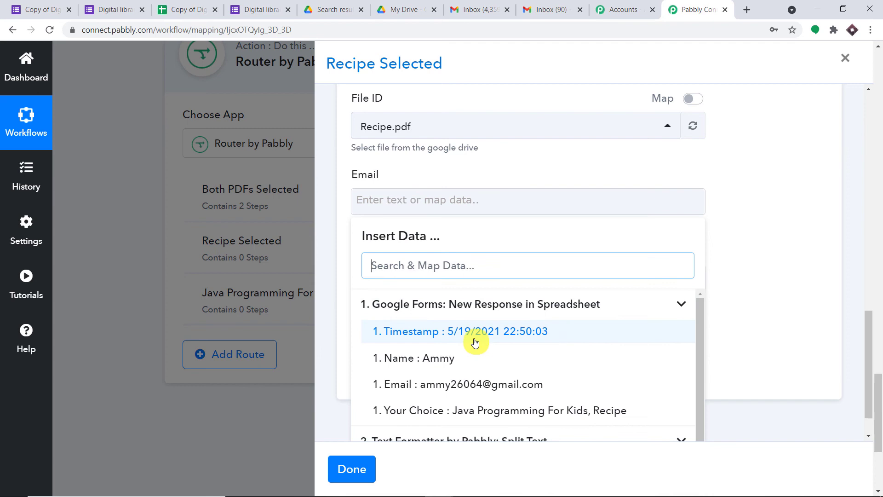
left_click(483, 385)
left_click(791, 221)
left_click(441, 371)
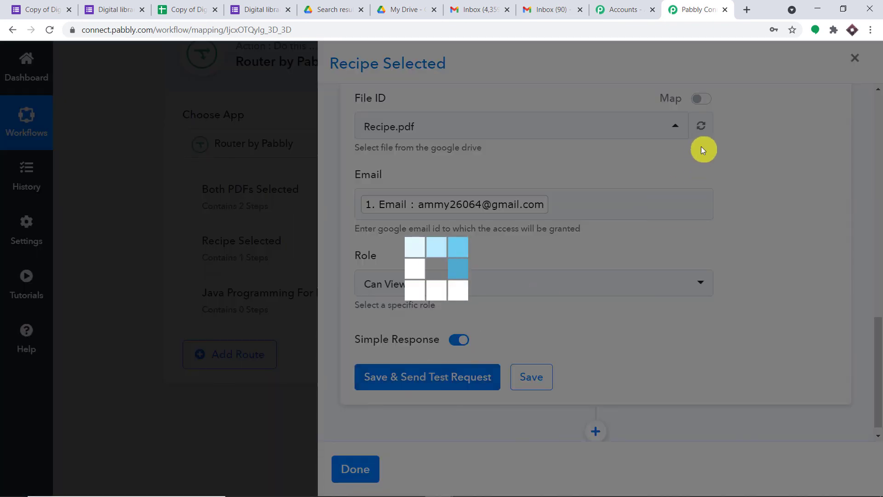
scroll(673, 275, "down", 4)
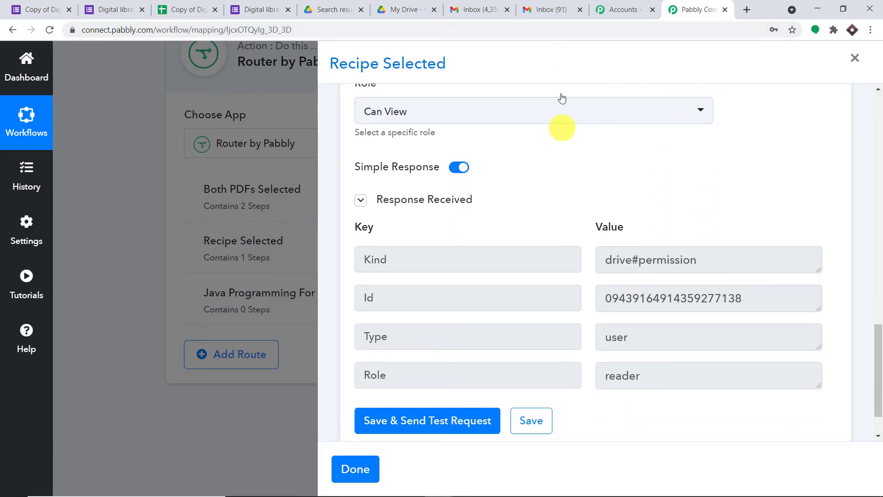
- Check both Gmail inboxes for the Recipe.pdf share, then return to the workflow editor
left_click(552, 10)
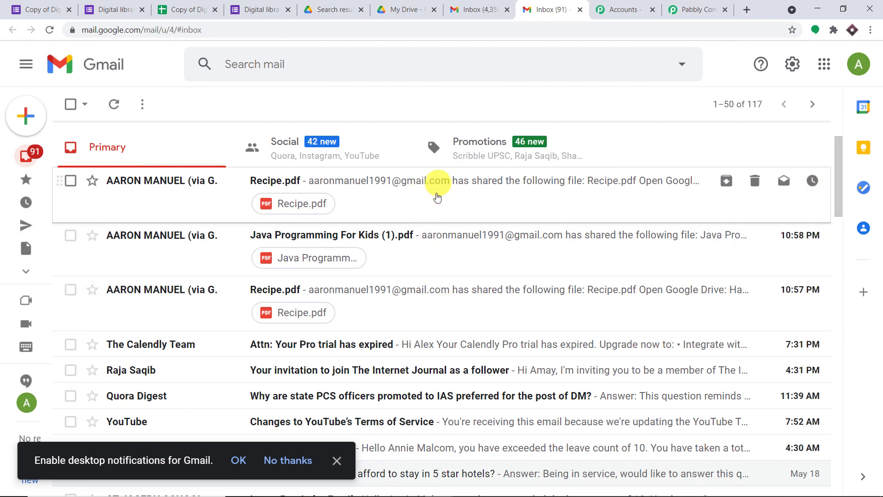
left_click(483, 8)
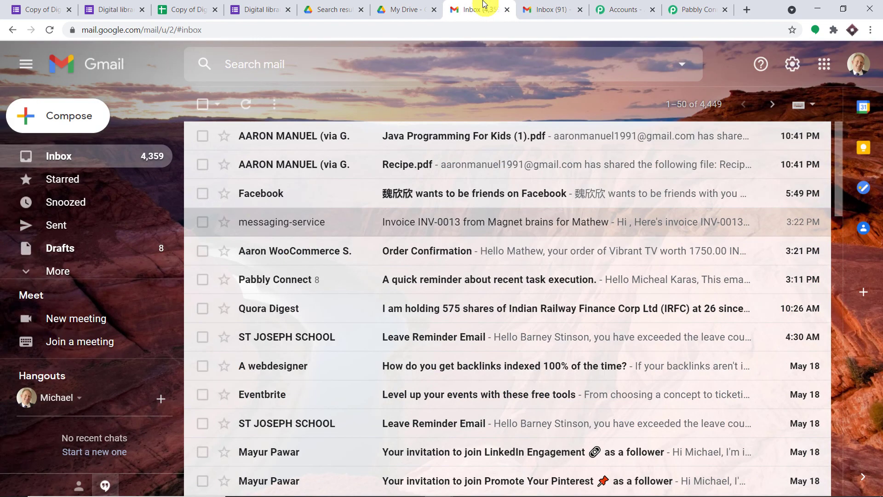
left_click(697, 9)
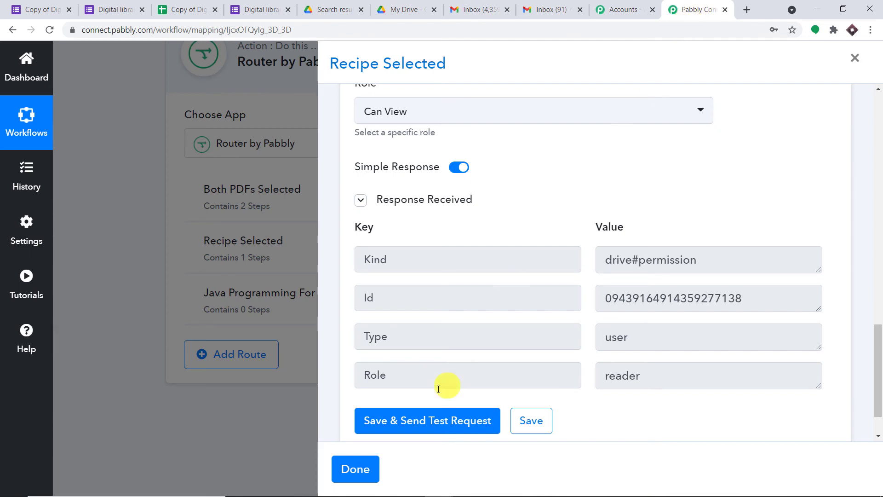
- Finish the Recipe route and copy 'Java Programming For Kids' from the Split Text result
left_click(355, 469)
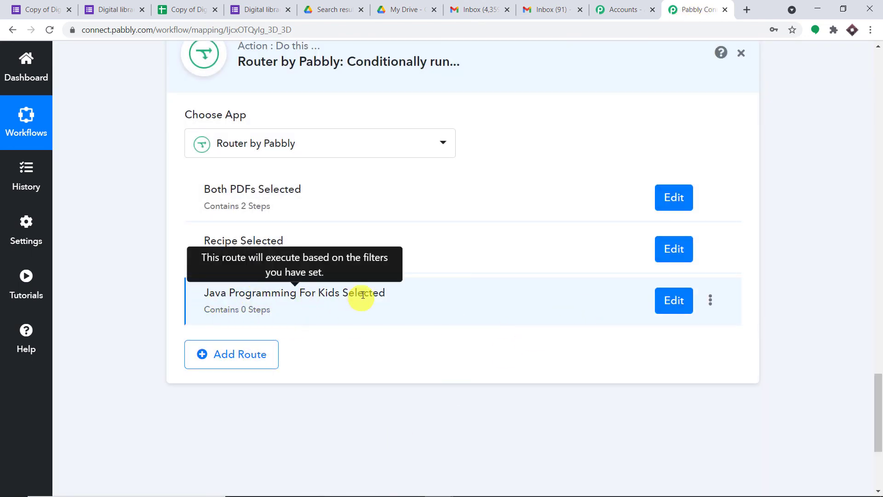
scroll(481, 300, "up", 4)
scroll(482, 301, "up", 4)
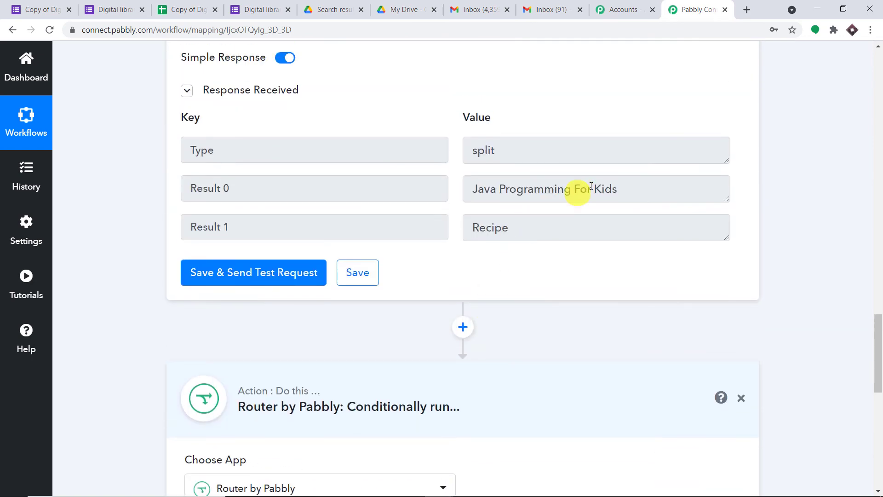
left_click_drag(620, 186, 466, 195)
right_click(494, 189)
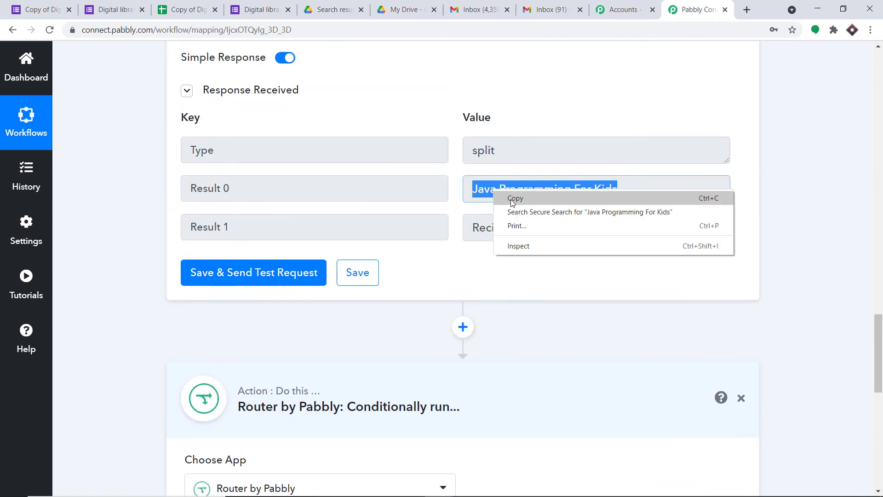
left_click(511, 198)
scroll(601, 246, "down", 11)
- Filter the Java Programming For Kids Selected route on Your Choice equal to that title and test it
left_click(674, 185)
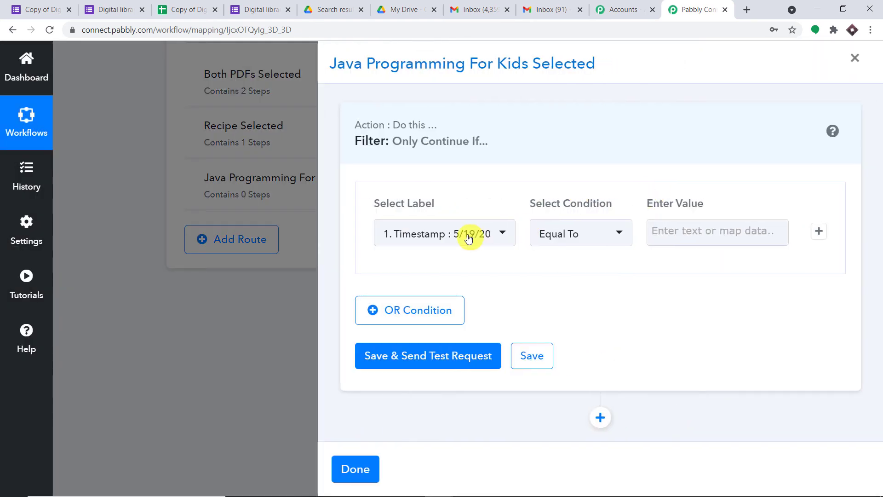
left_click(469, 239)
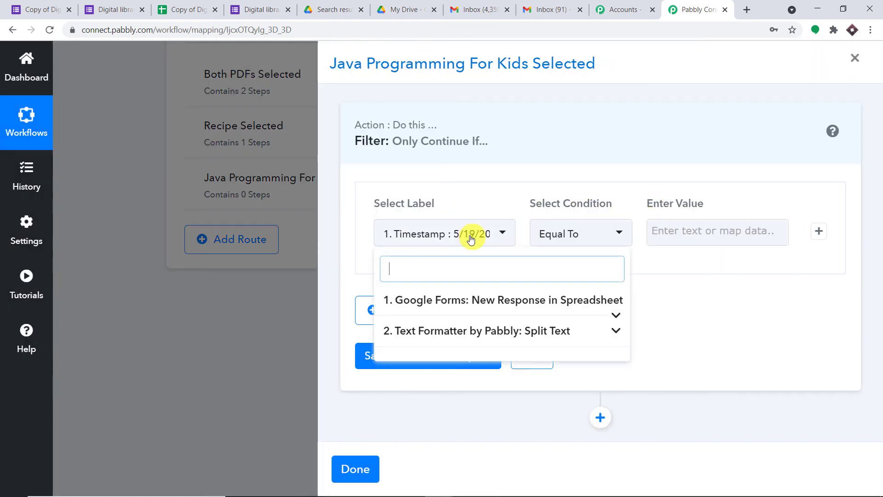
left_click(470, 306)
scroll(490, 381, "down", 1)
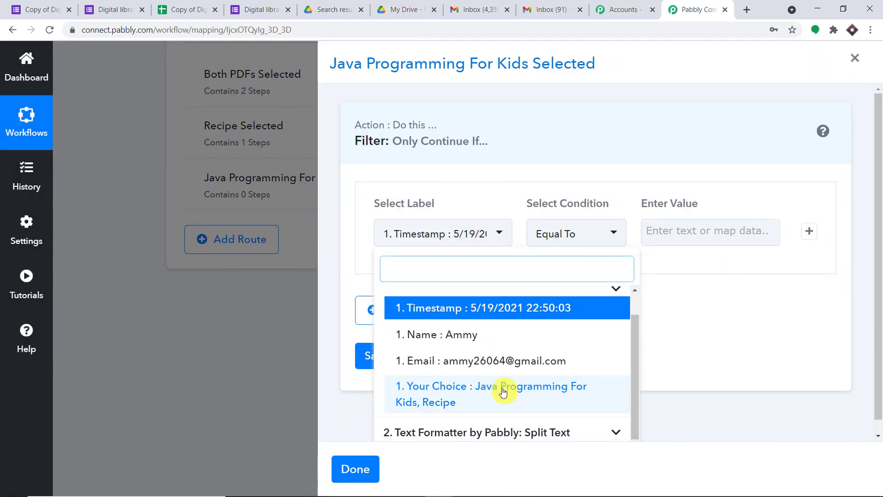
left_click(494, 388)
left_click(665, 232)
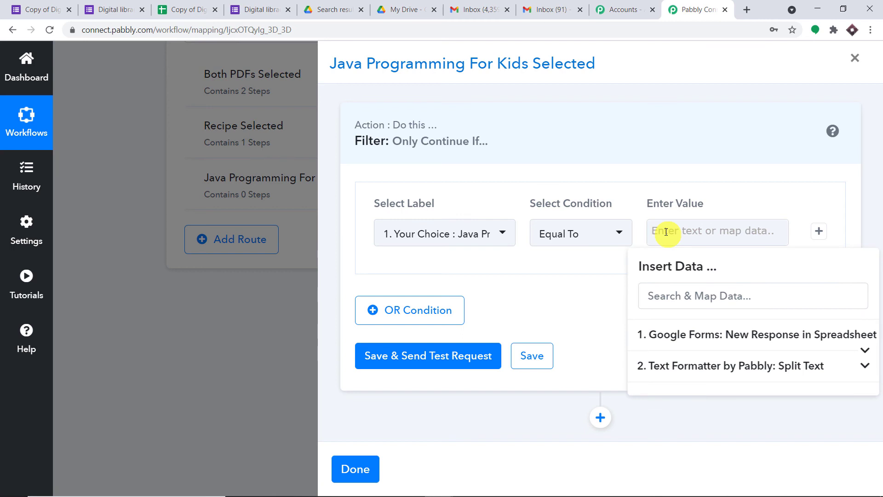
key("ctrl+v")
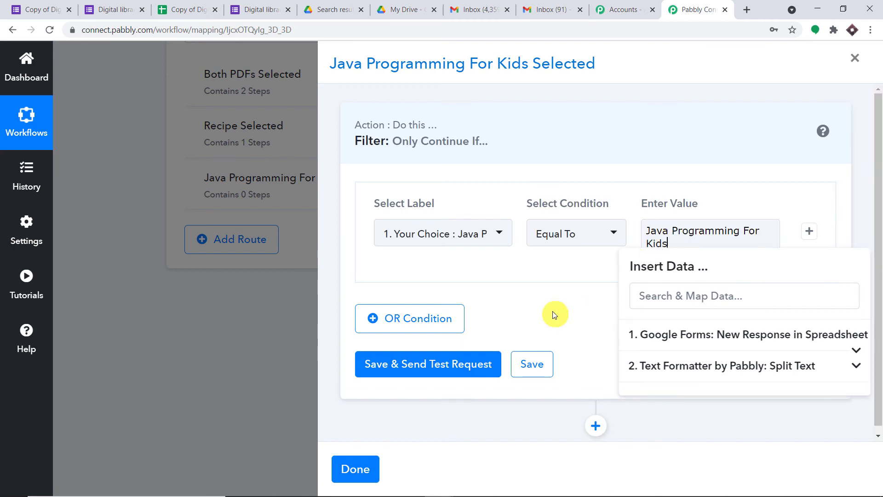
left_click(568, 306)
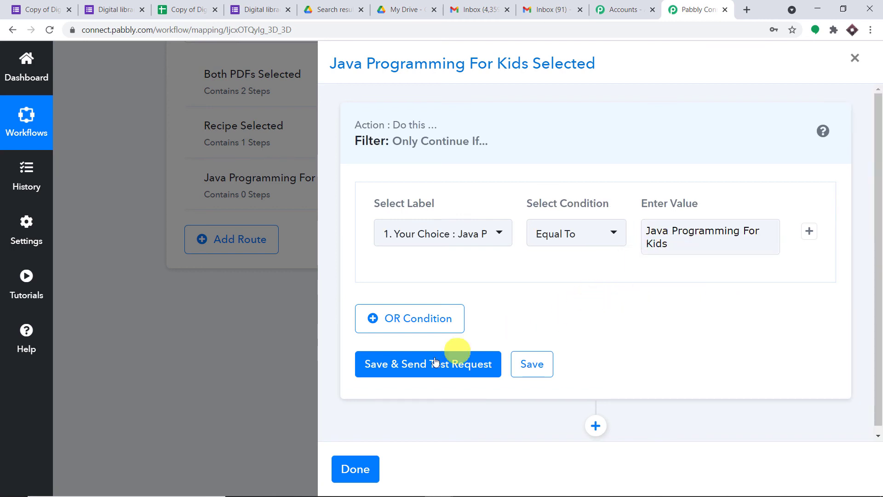
left_click(418, 365)
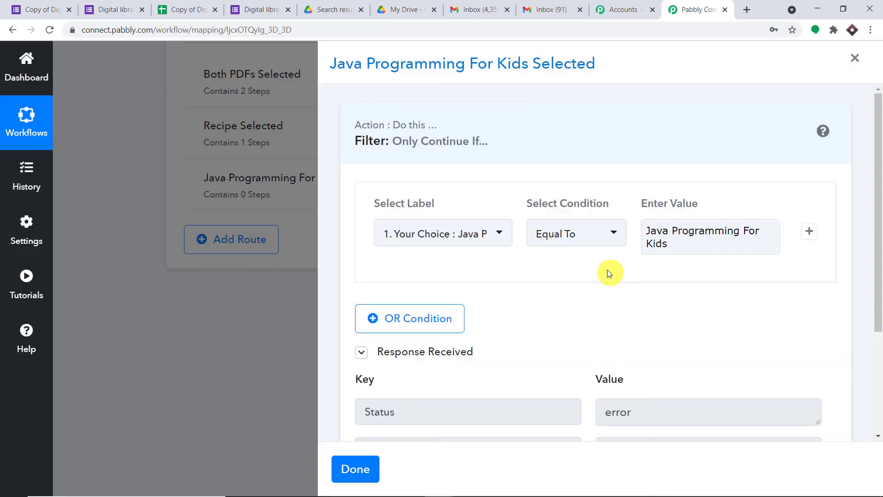
scroll(617, 274, "down", 2)
scroll(874, 349, "down", 1)
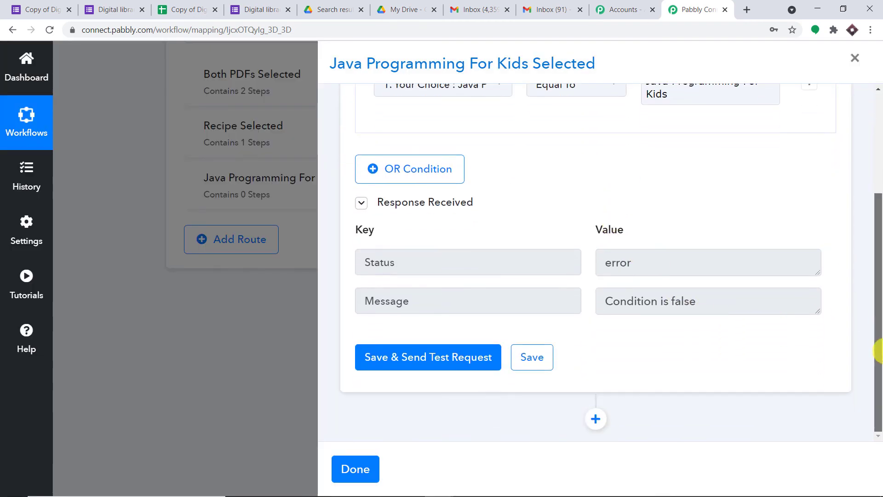
scroll(617, 310, "up", 3)
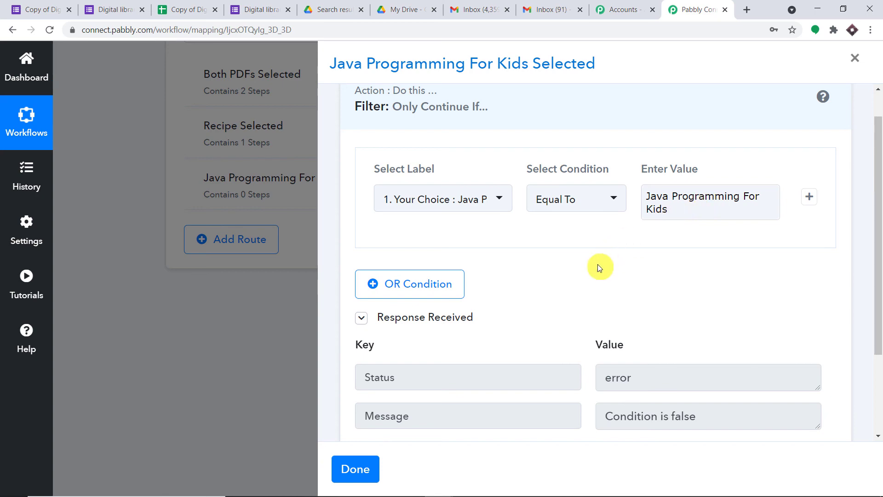
scroll(598, 264, "down", 3)
- Add a Google Drive Share a File step after the Java Programming For Kids route's filter
left_click(595, 421)
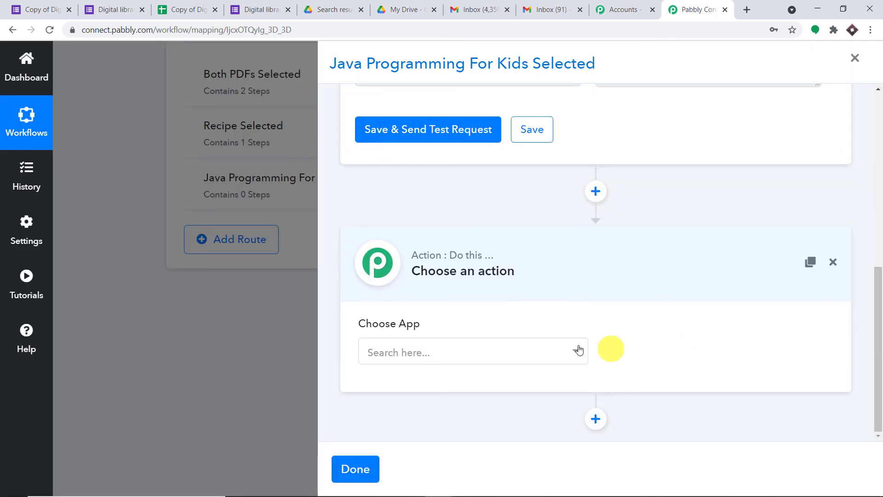
left_click(504, 362)
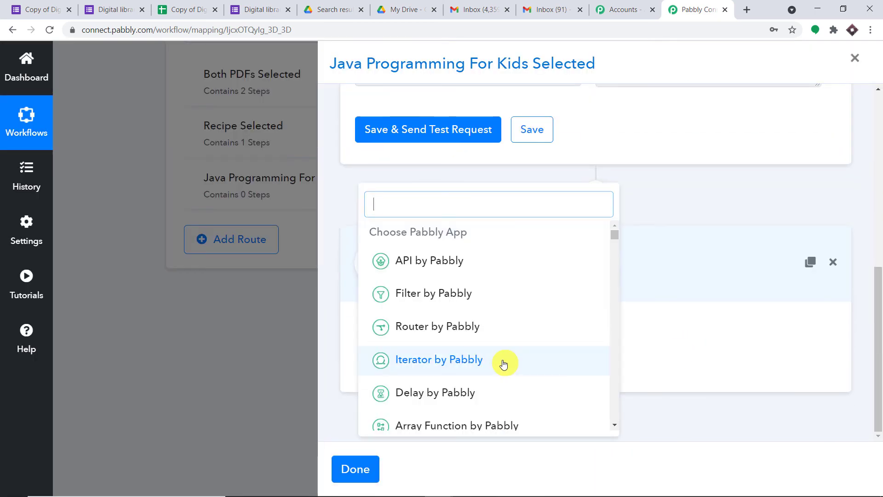
type("goo")
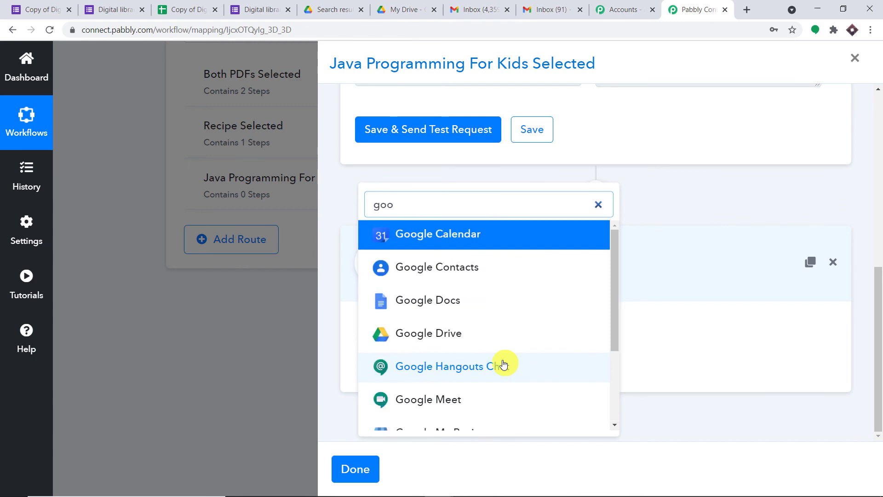
type("gl")
left_click(457, 339)
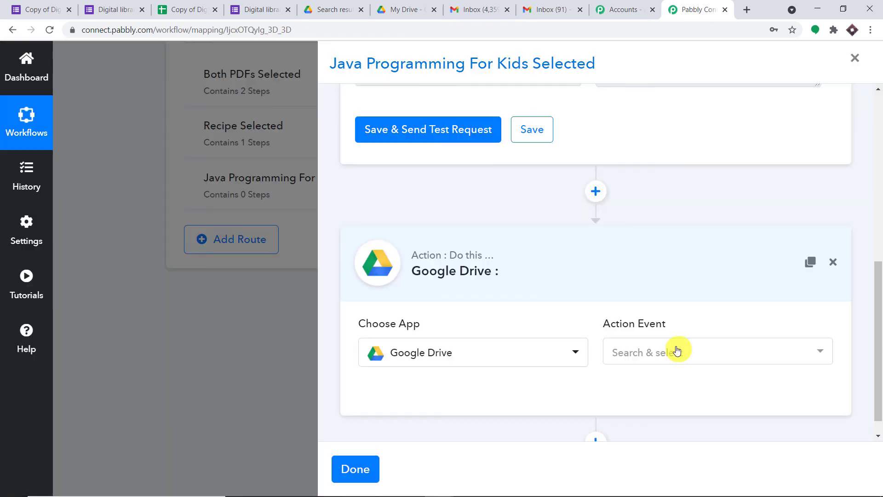
left_click(678, 350)
scroll(677, 346, "down", 6)
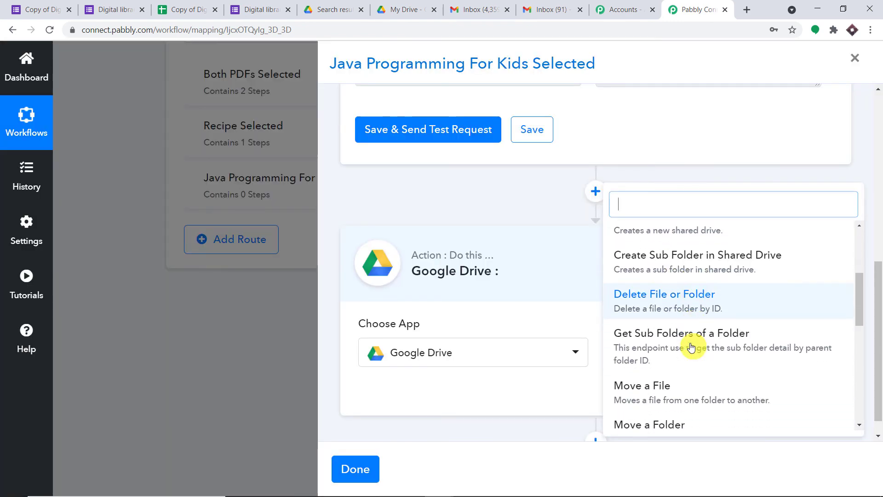
scroll(693, 362, "down", 2)
left_click(706, 300)
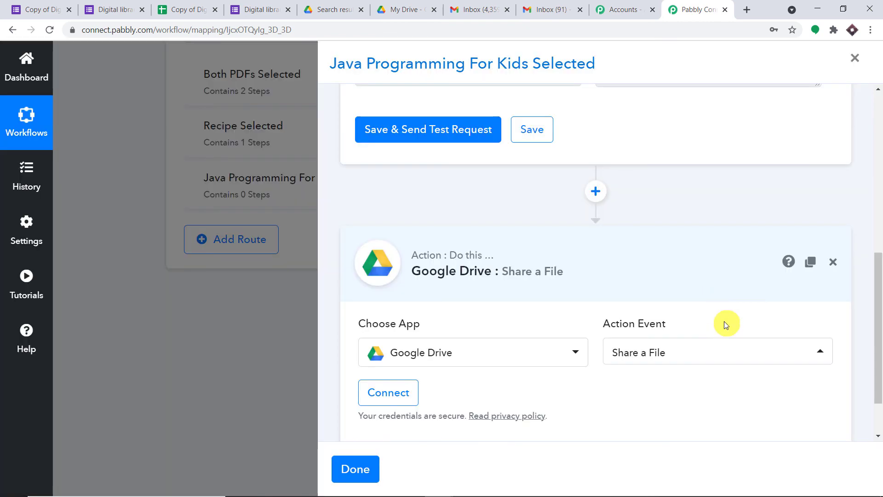
scroll(409, 304, "down", 2)
- Authorize a Google Drive account for the step through Google sign-in
left_click(393, 329)
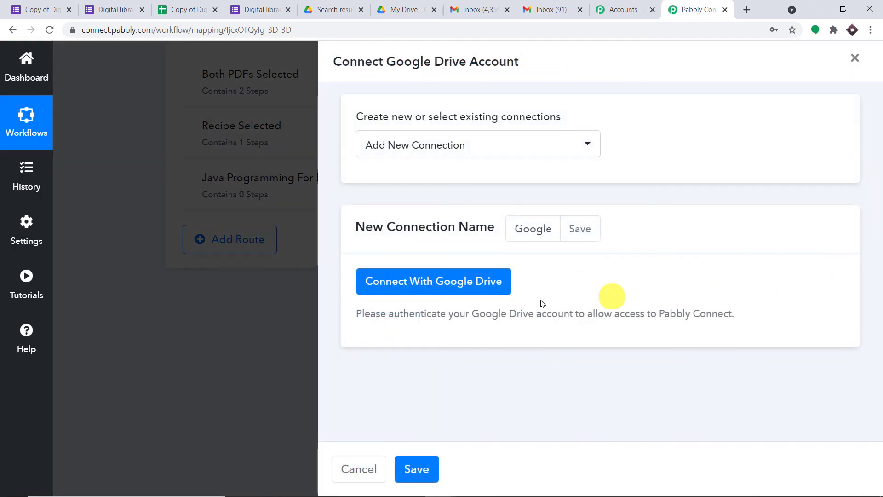
left_click(444, 284)
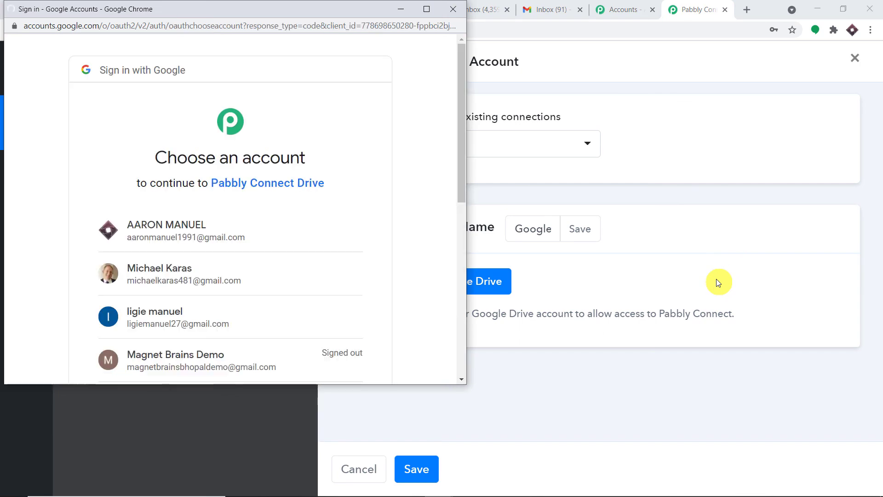
left_click(222, 251)
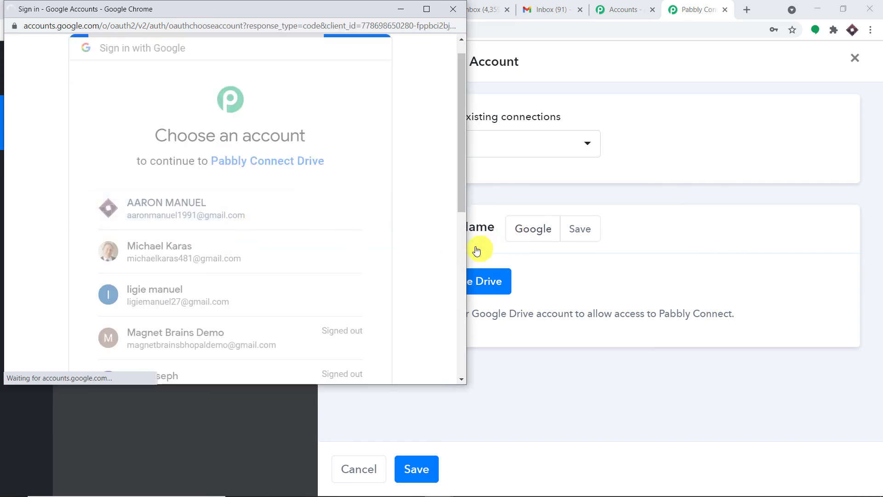
scroll(297, 296, "down", 4)
left_click(331, 280)
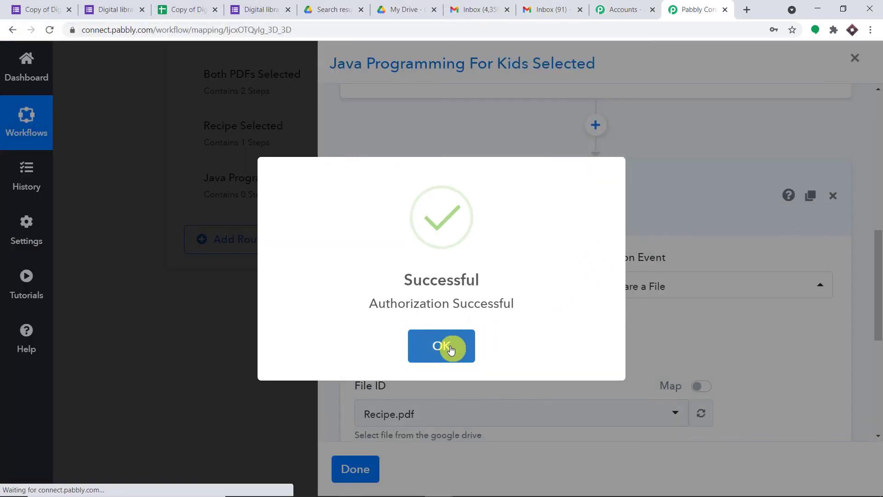
left_click(452, 351)
scroll(483, 331, "down", 3)
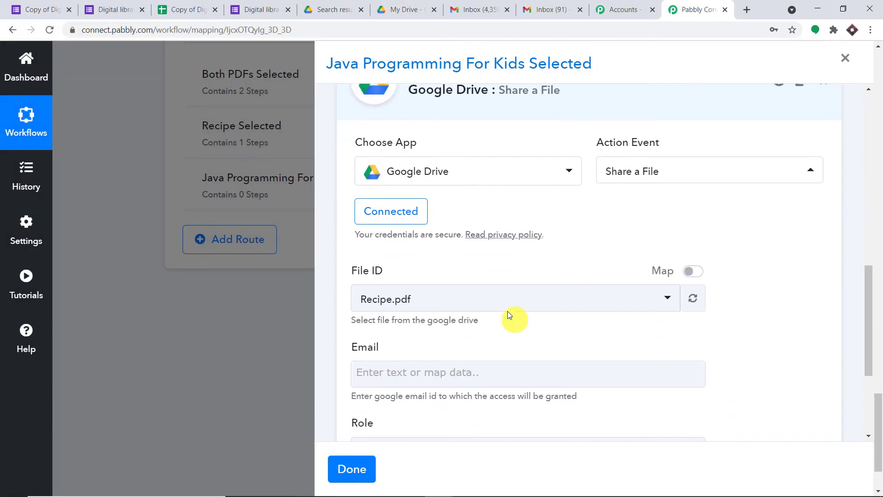
- Share Java Programming For Kids (1).pdf with the respondent's Email answer, test it, and bring up Gmail
left_click(477, 305)
left_click(490, 313)
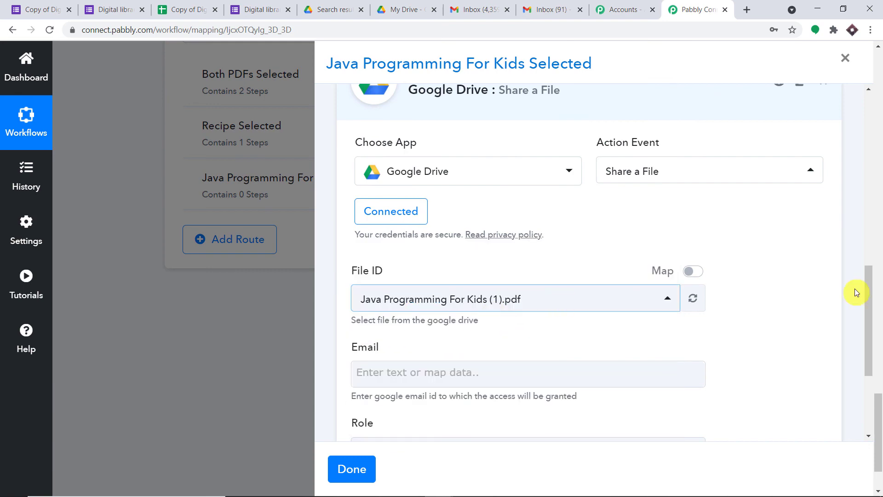
scroll(604, 277, "down", 5)
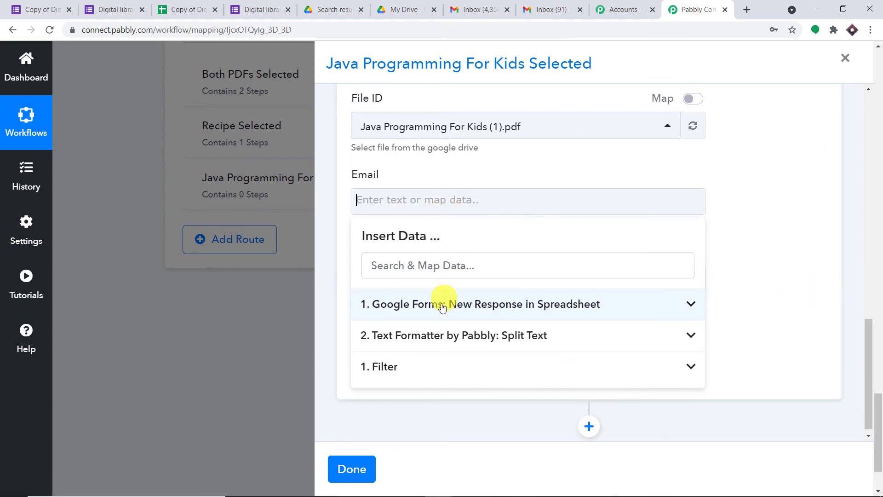
left_click(444, 301)
left_click(453, 385)
left_click(865, 206)
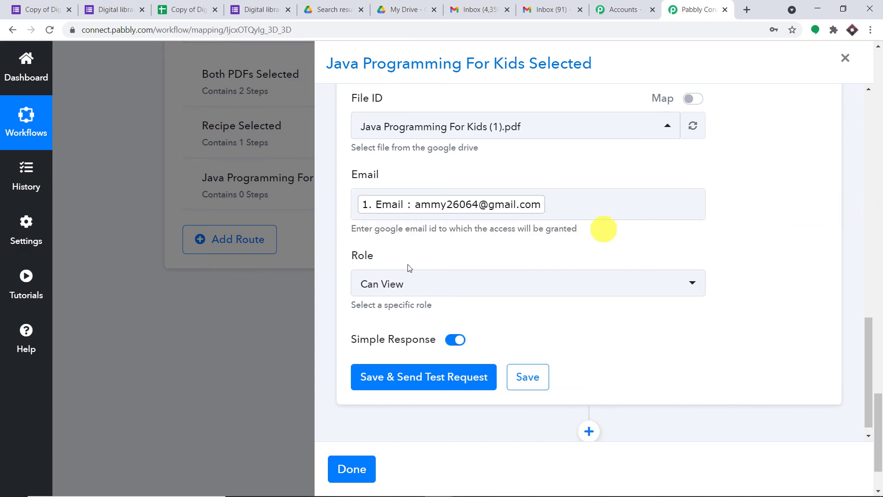
left_click(408, 374)
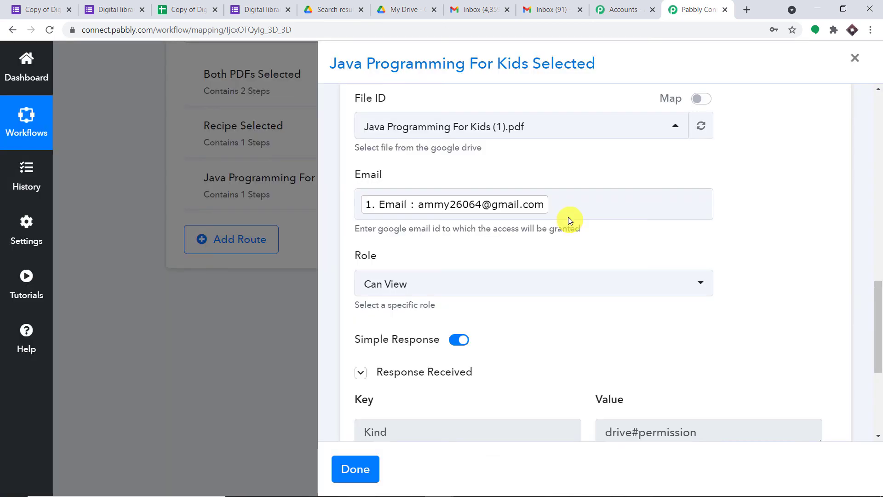
scroll(591, 233, "down", 5)
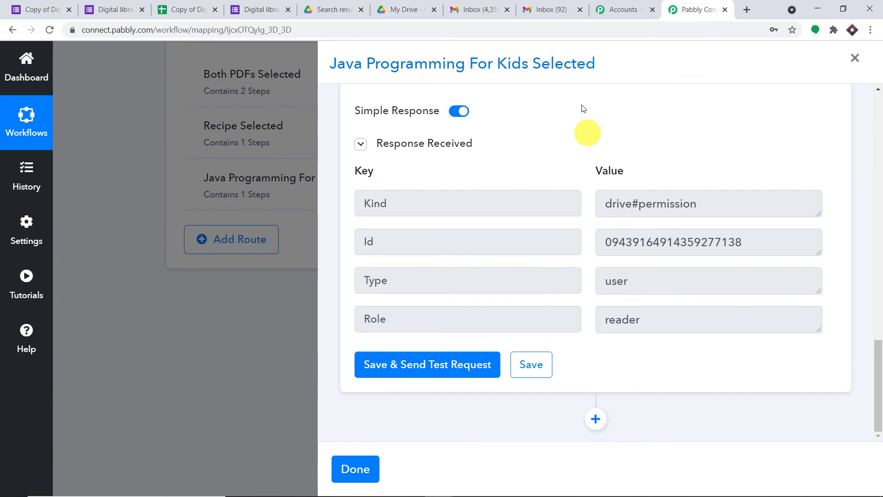
left_click(556, 6)
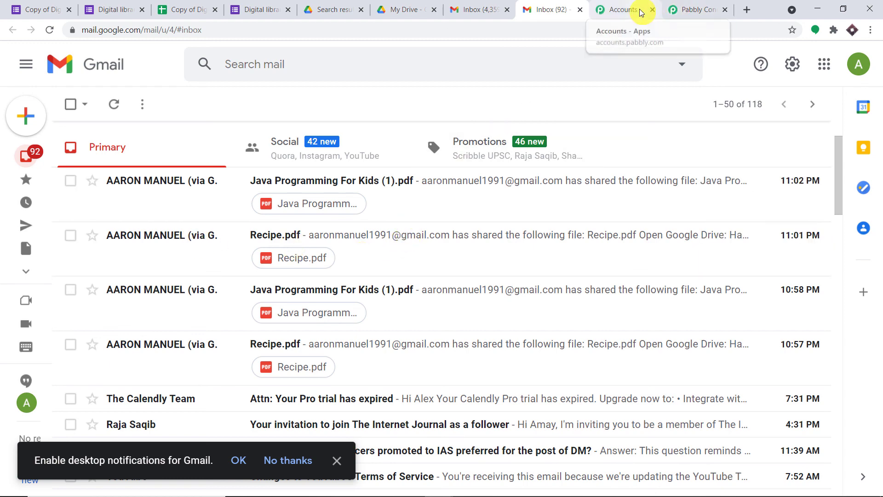
- Go back to the Pabbly Connect workflow after seeing the Java Programming For Kids (1).pdf share email
left_click(690, 7)
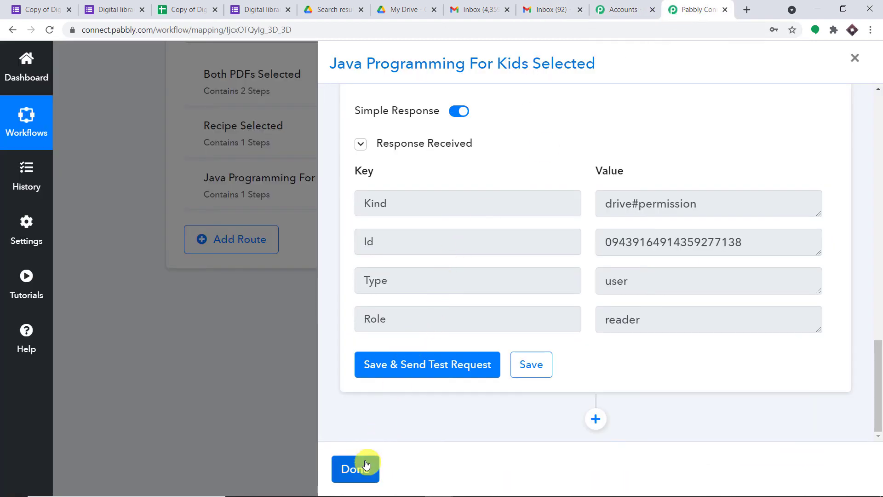
- Close the route editor and collapse the Google Forms trigger, Split Text and Router steps
left_click(355, 469)
scroll(549, 239, "up", 3)
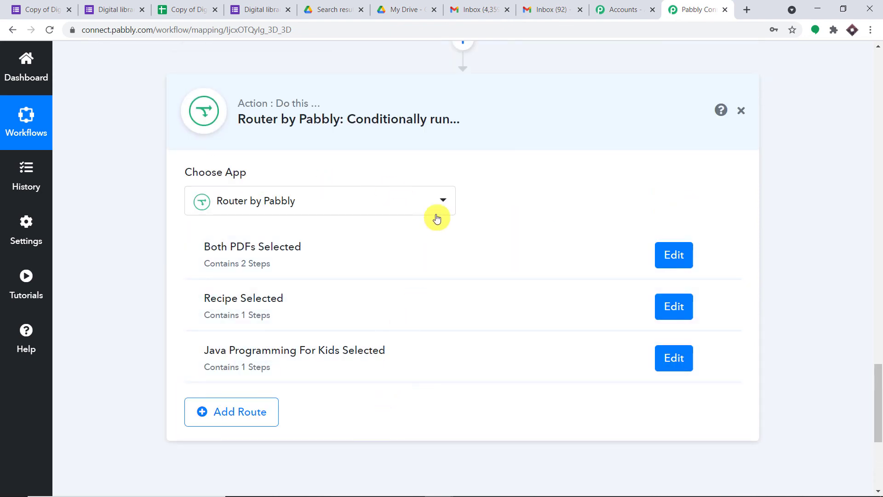
scroll(437, 217, "up", 4)
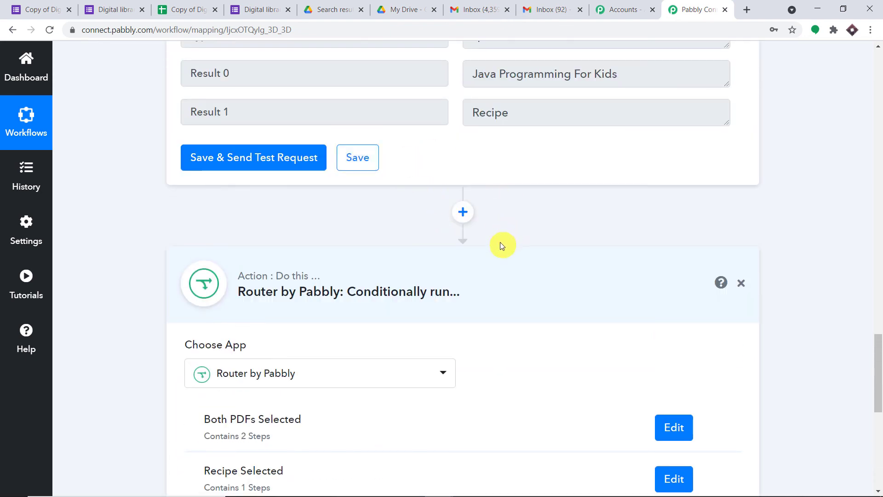
scroll(502, 246, "up", 9)
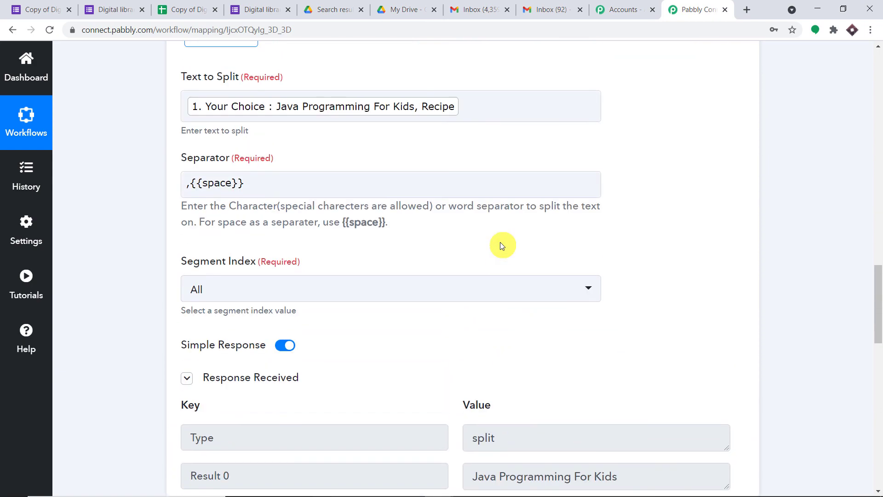
scroll(501, 242, "up", 20)
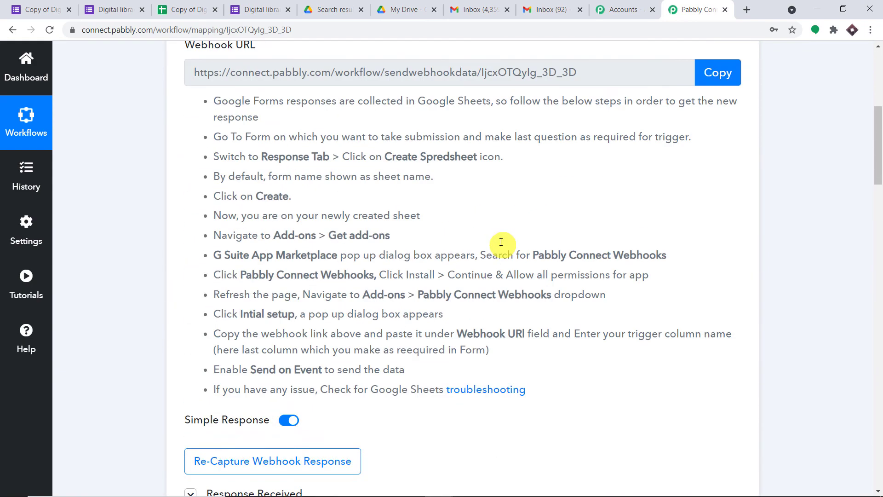
scroll(501, 241, "up", 4)
left_click(480, 89)
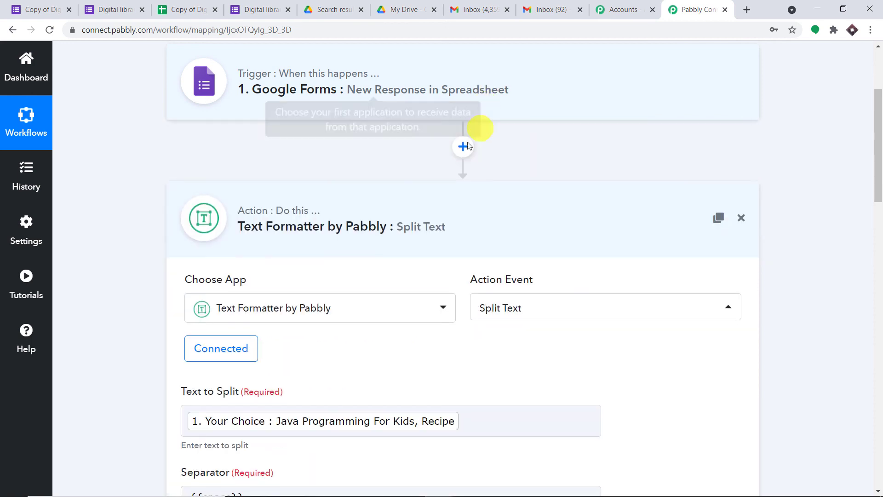
left_click(408, 207)
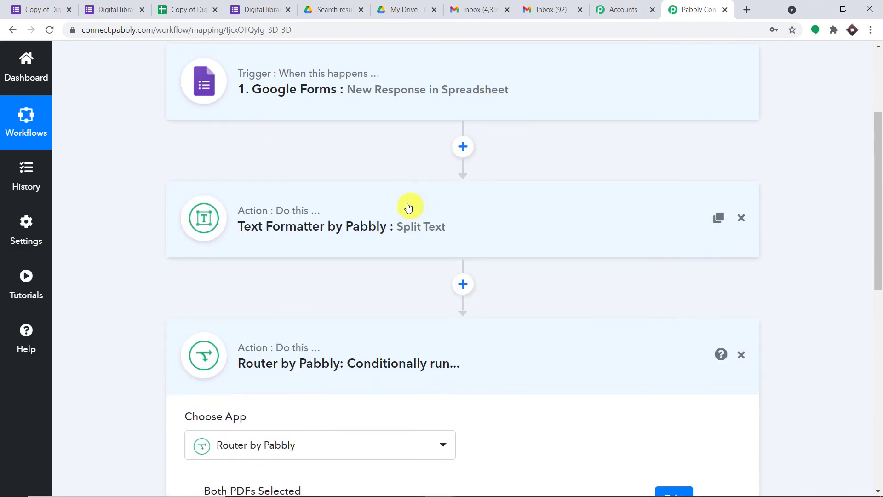
left_click(354, 354)
scroll(330, 318, "up", 1)
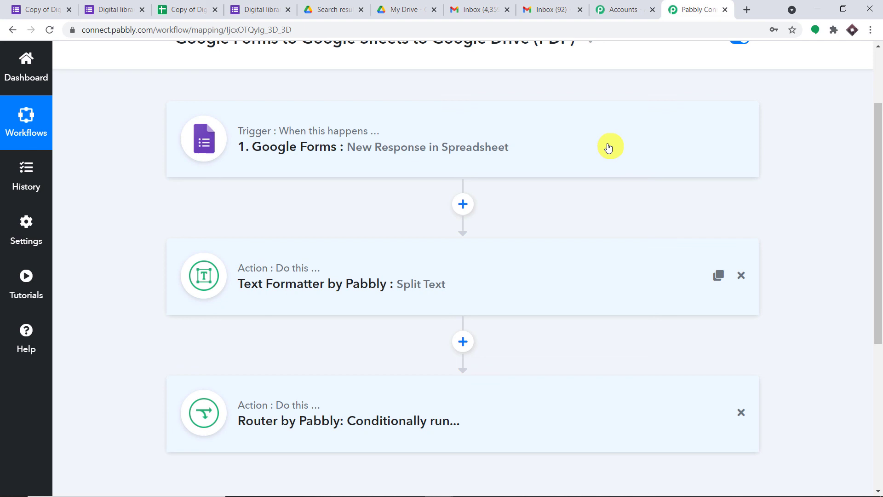
scroll(571, 148, "down", 2)
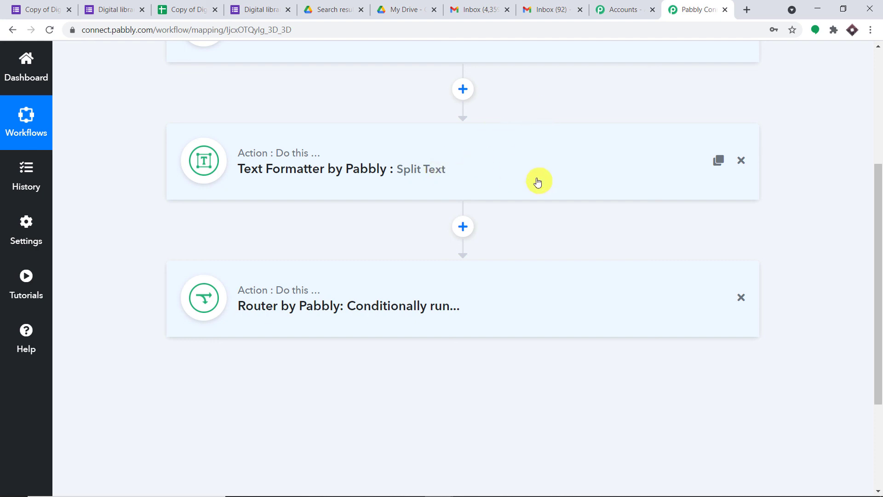
scroll(460, 189, "down", 3)
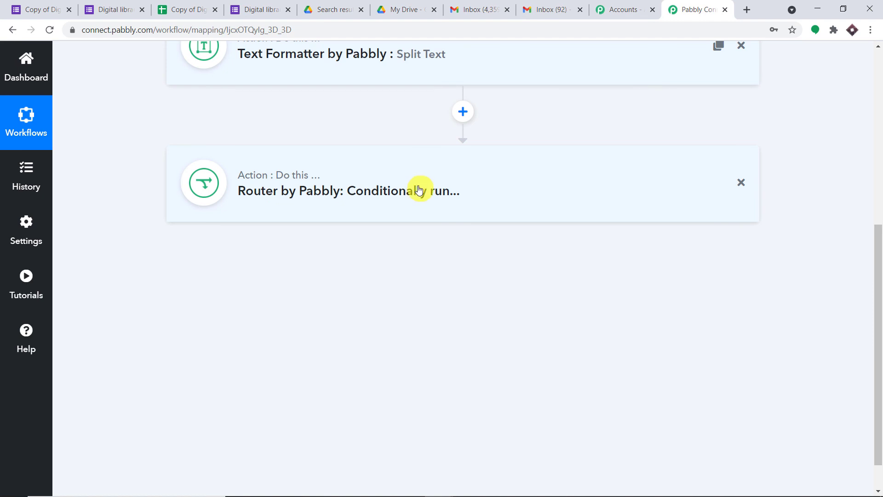